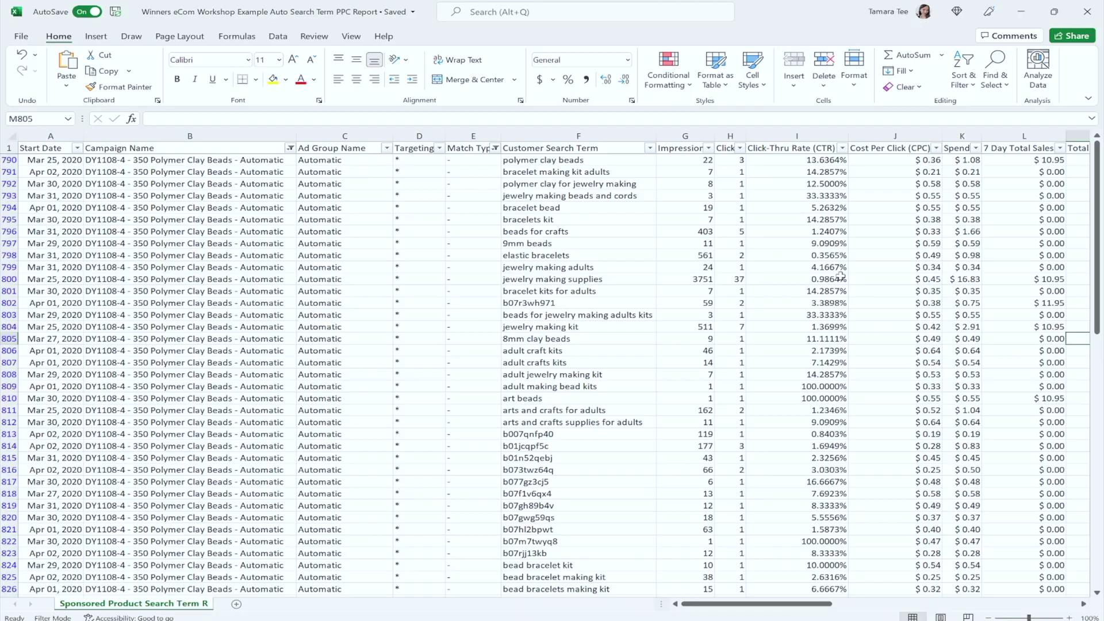
# Look through the search term report's columns, from campaign details and customer search terms to clicks, spend, sales, ACoS and orders
pyautogui.click(778, 162)
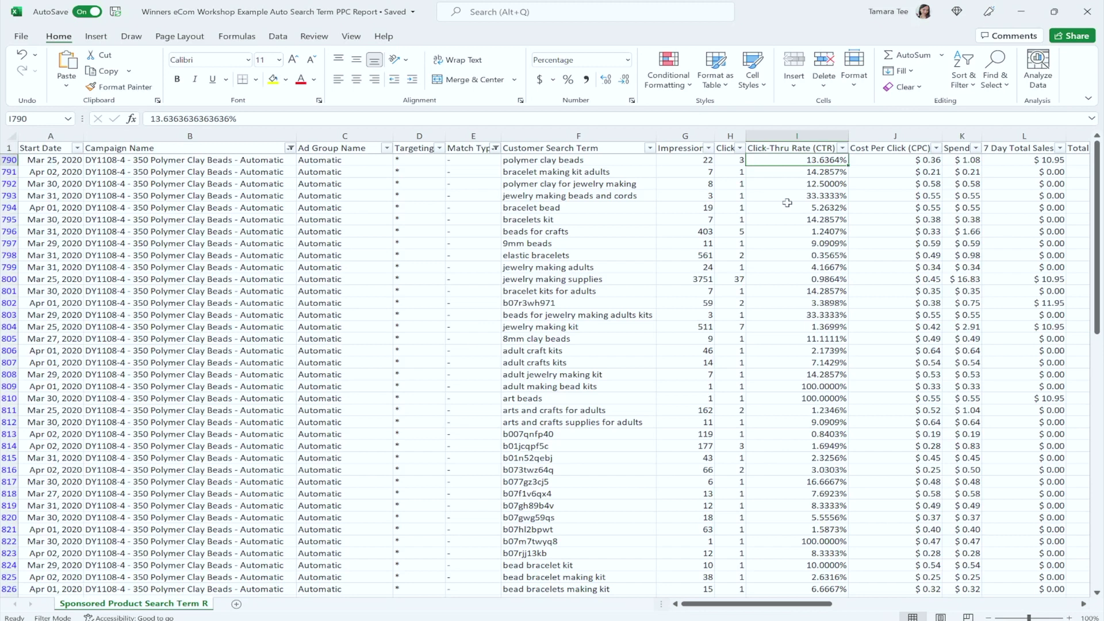
pyautogui.hscroll(3, 787, 203)
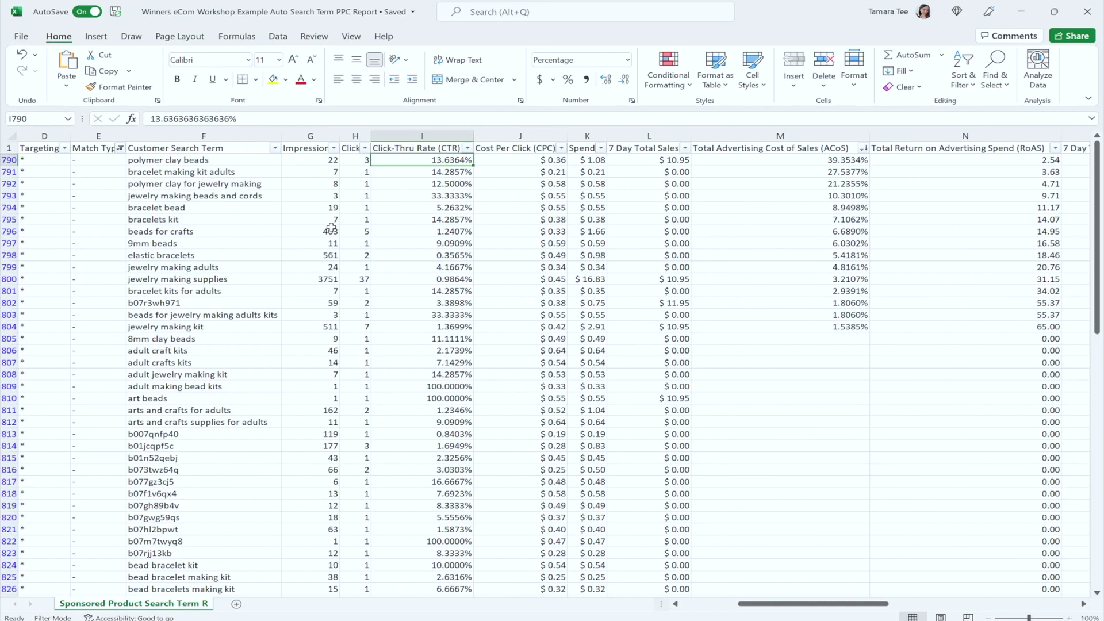
pyautogui.hscroll(3, 331, 227)
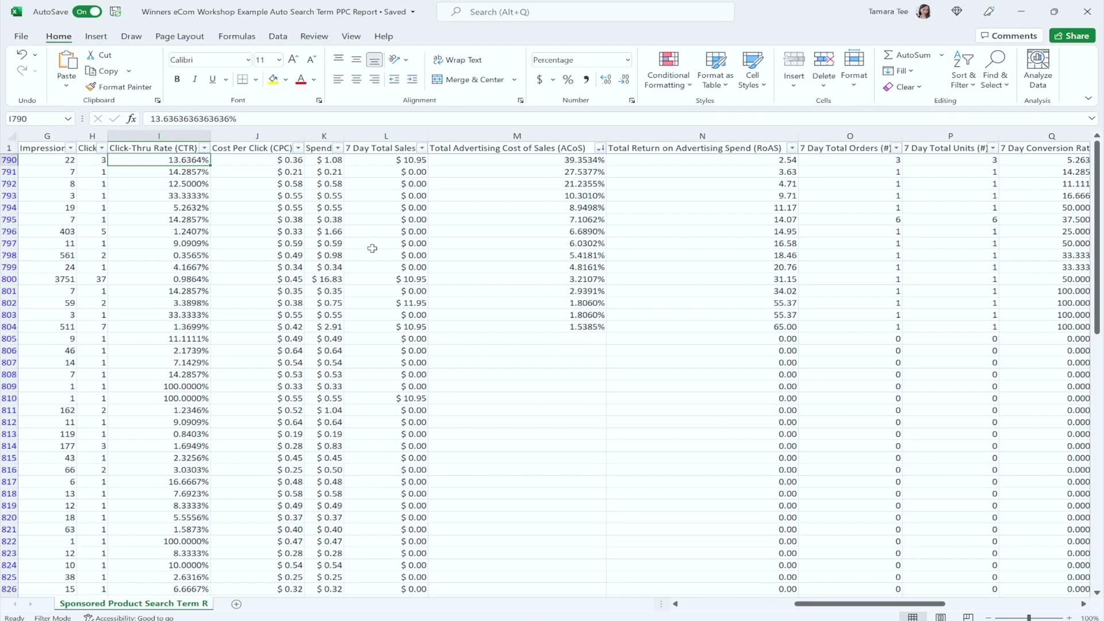
pyautogui.hscroll(-3, 372, 248)
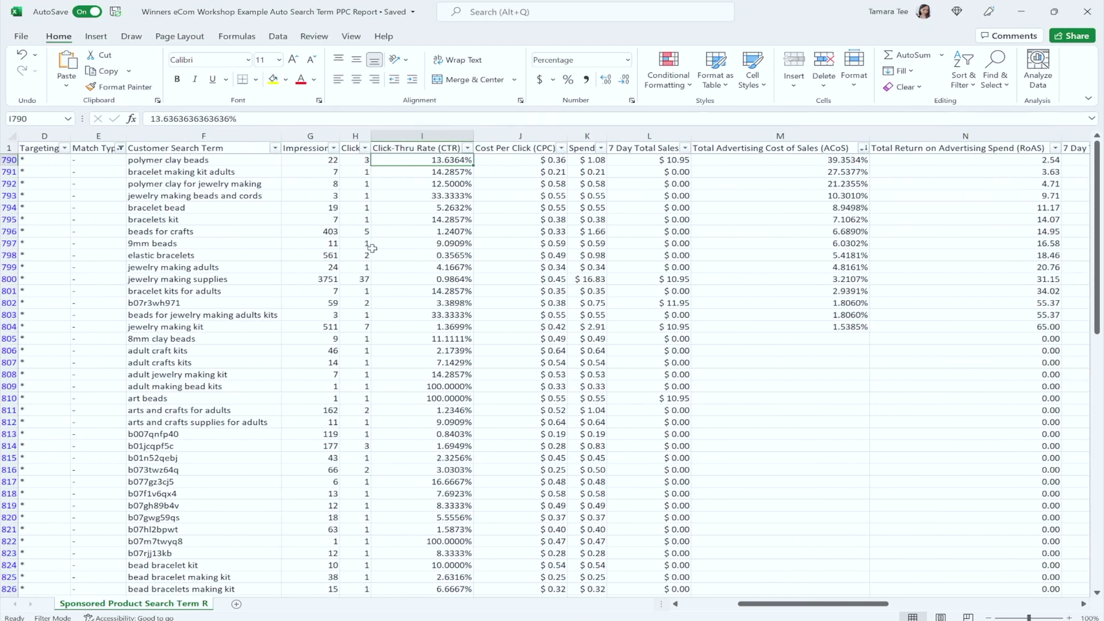
pyautogui.hscroll(-3, 372, 249)
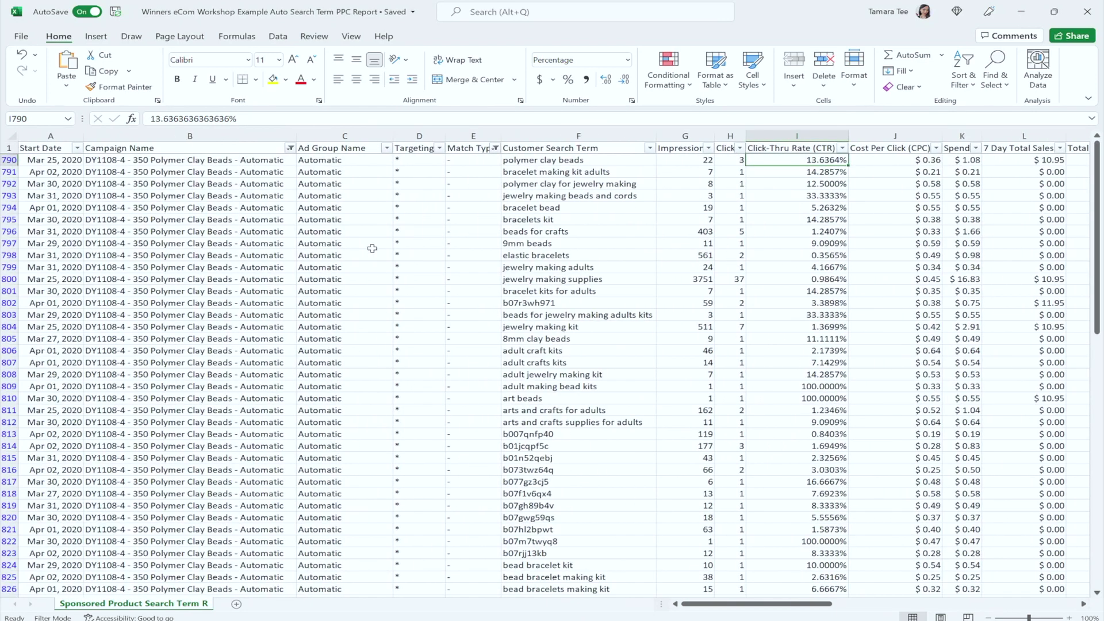
pyautogui.hscroll(3, 372, 249)
pyautogui.hscroll(3, 372, 248)
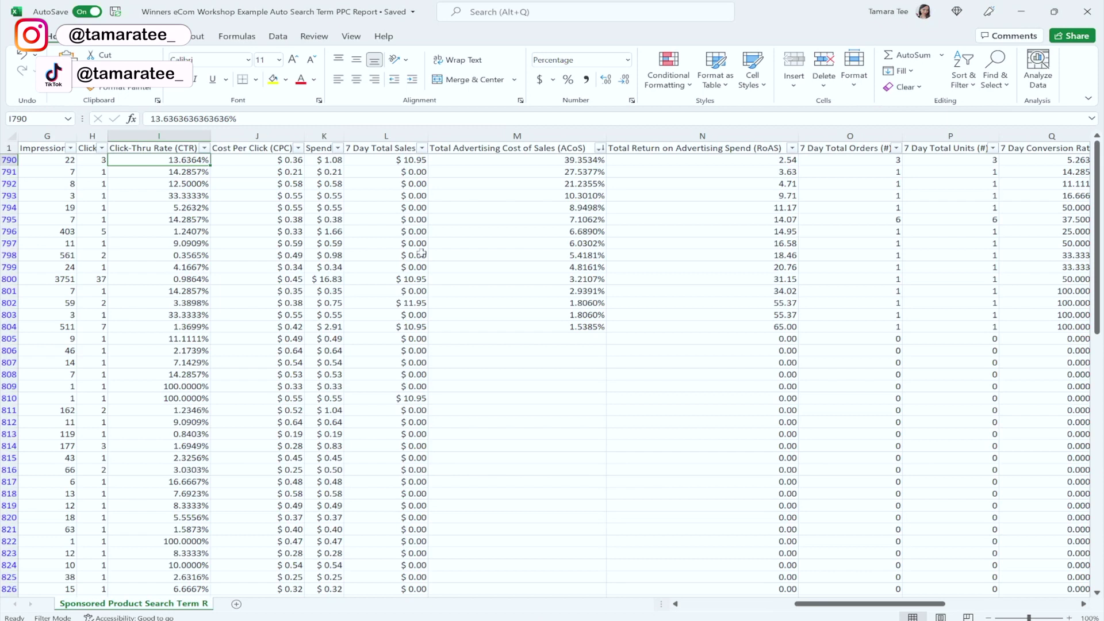
pyautogui.hscroll(-6, 421, 253)
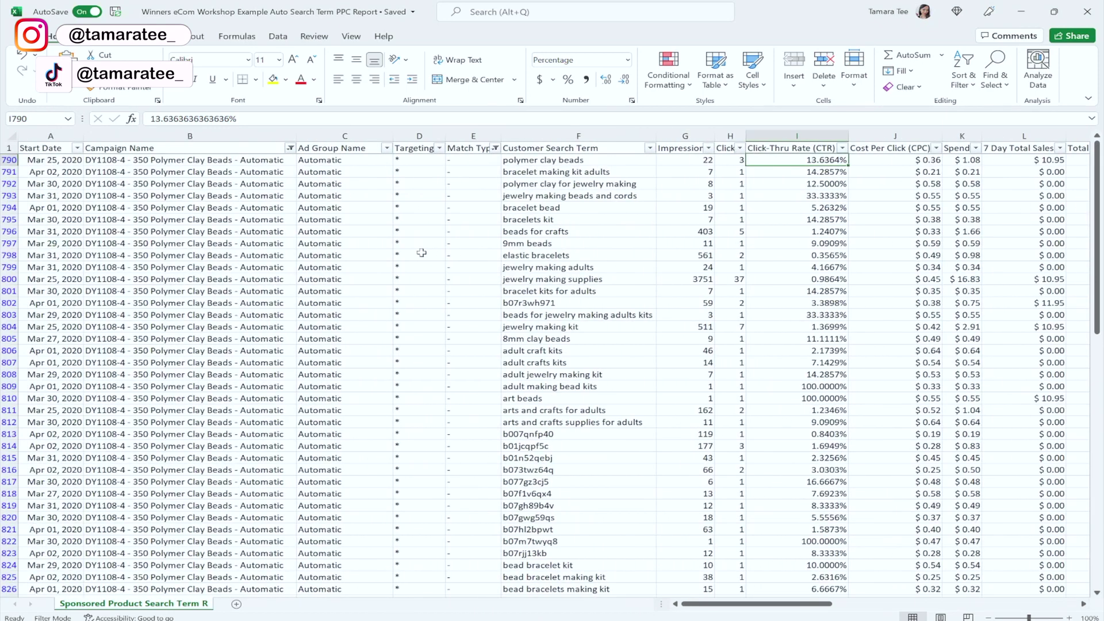
pyautogui.hscroll(3, 422, 253)
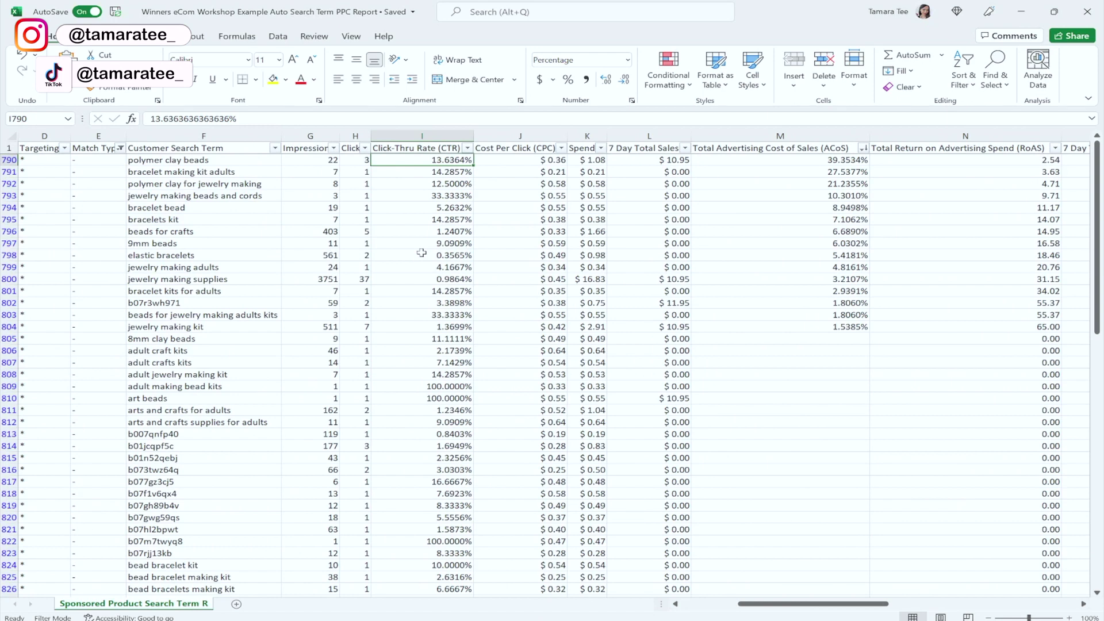
pyautogui.hscroll(-3, 422, 253)
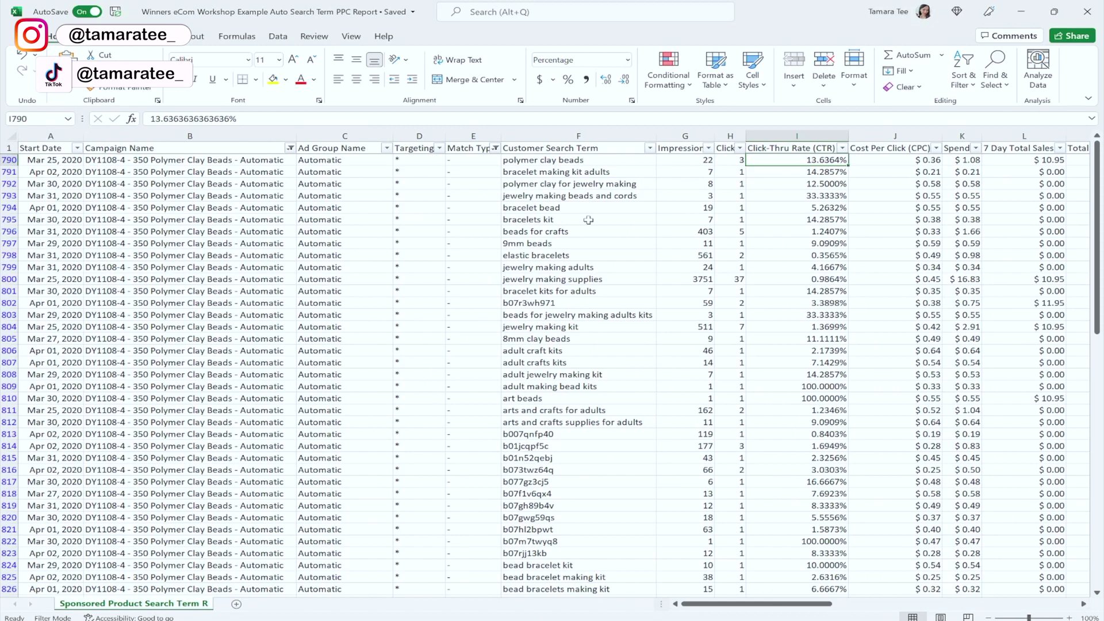
# Examine the Ad Group Name and Customer Search Term columns, highlighting each column to compare ad groups with the terms shoppers searched
pyautogui.click(327, 163)
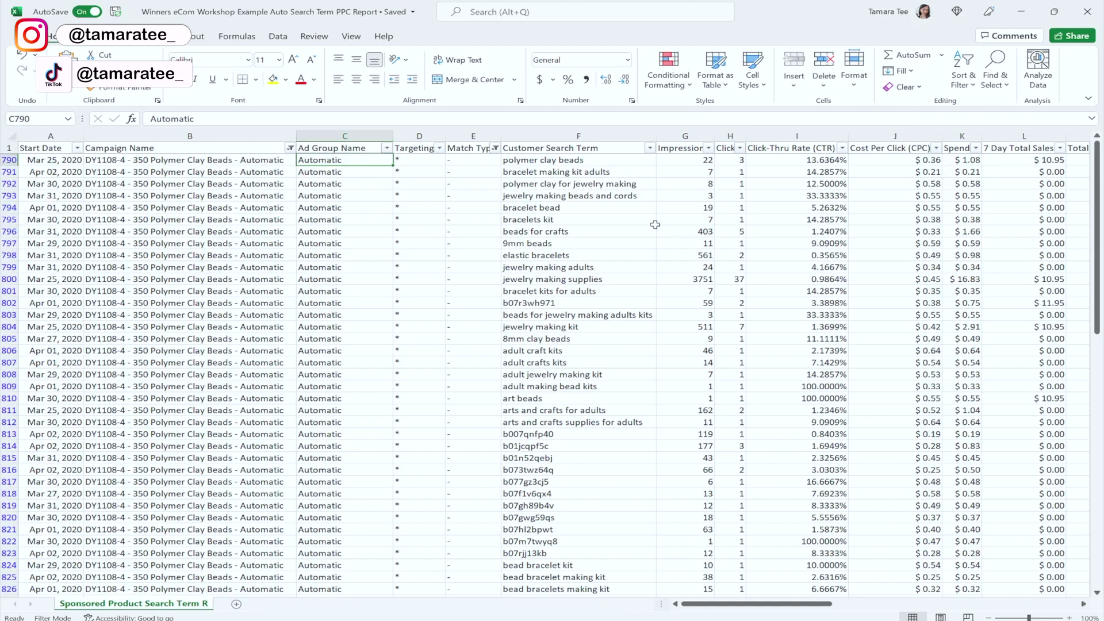
pyautogui.click(561, 165)
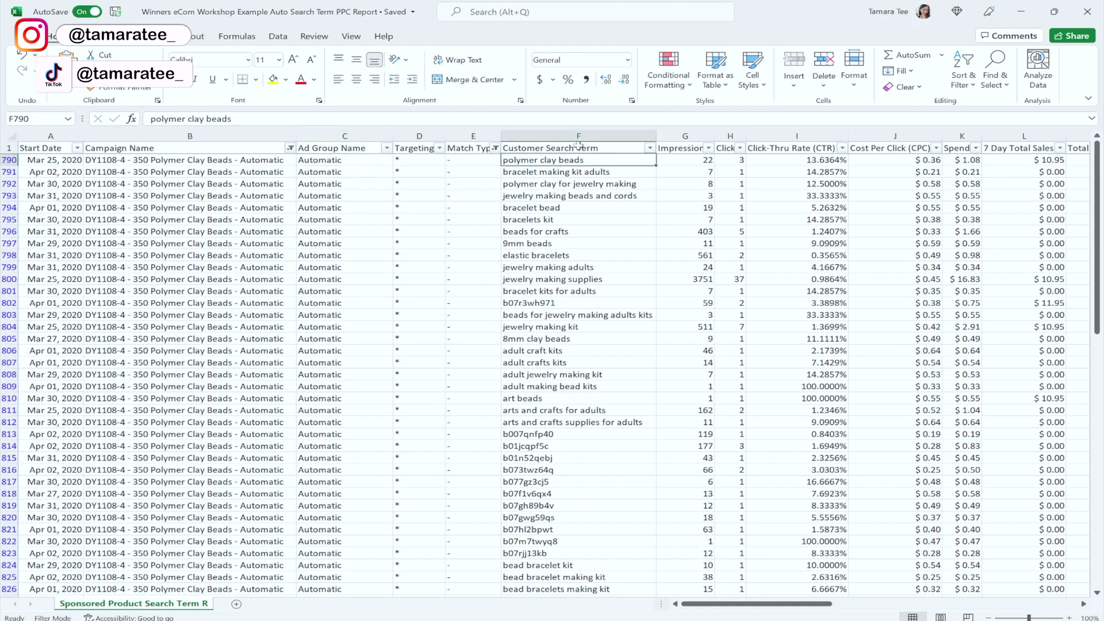
pyautogui.click(578, 135)
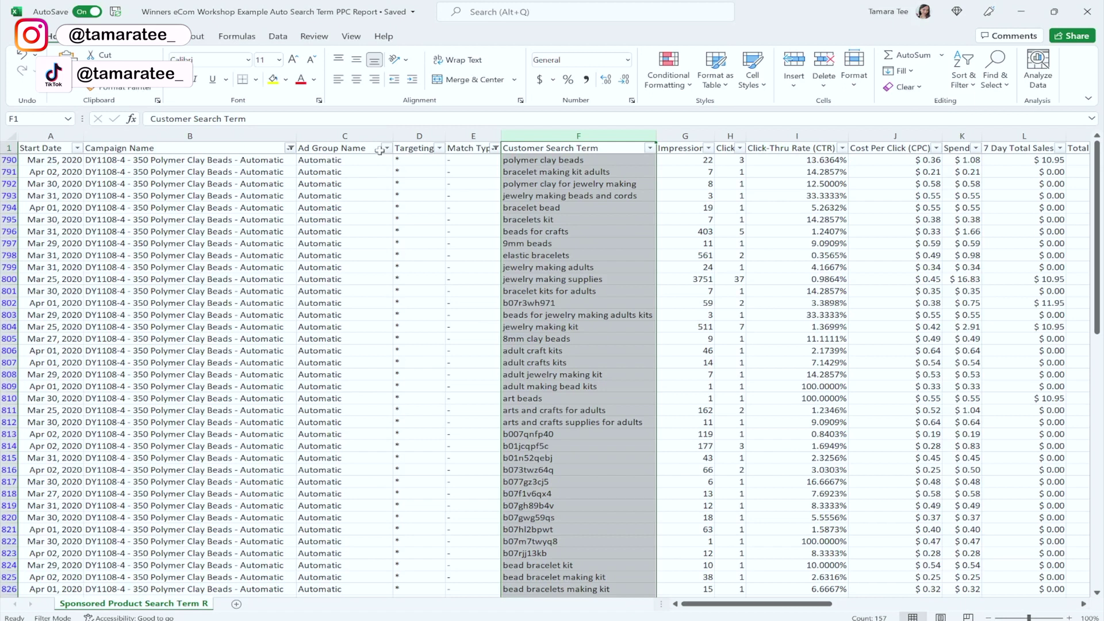
pyautogui.click(343, 135)
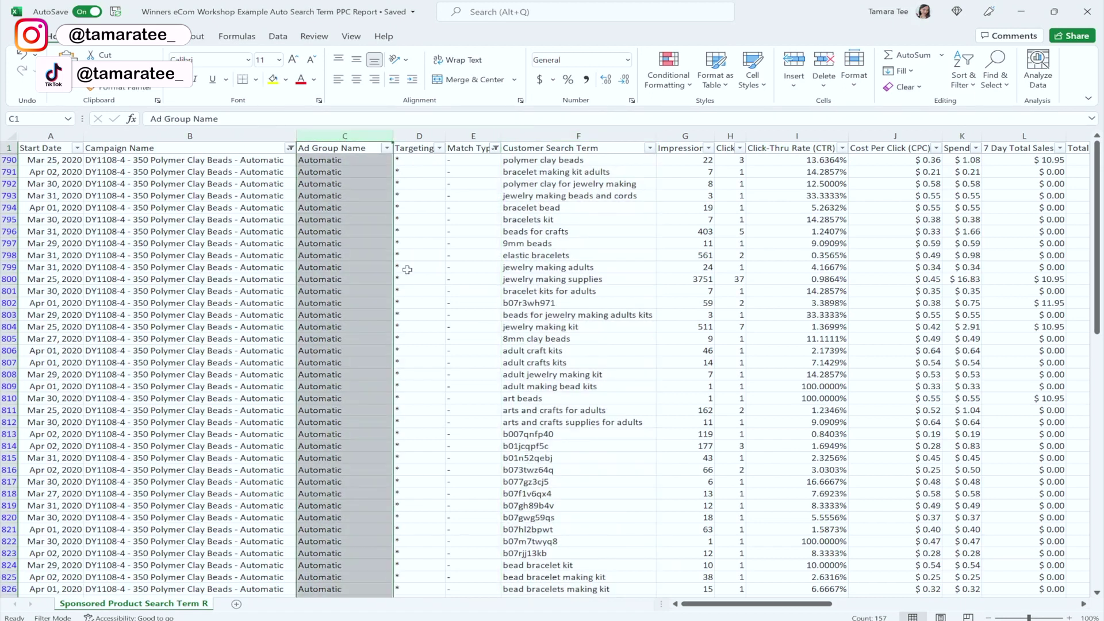
pyautogui.click(589, 134)
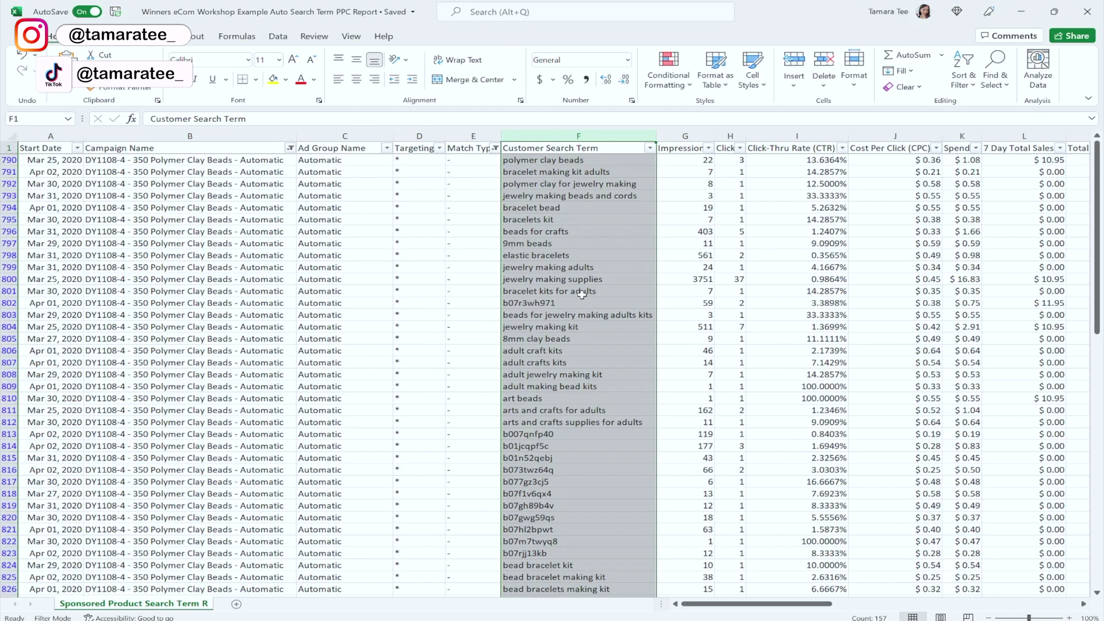
# Examine the Total Advertising Cost of Sales column and the order, conversion rate and SKU sales columns beyond it
pyautogui.hscroll(3, 582, 293)
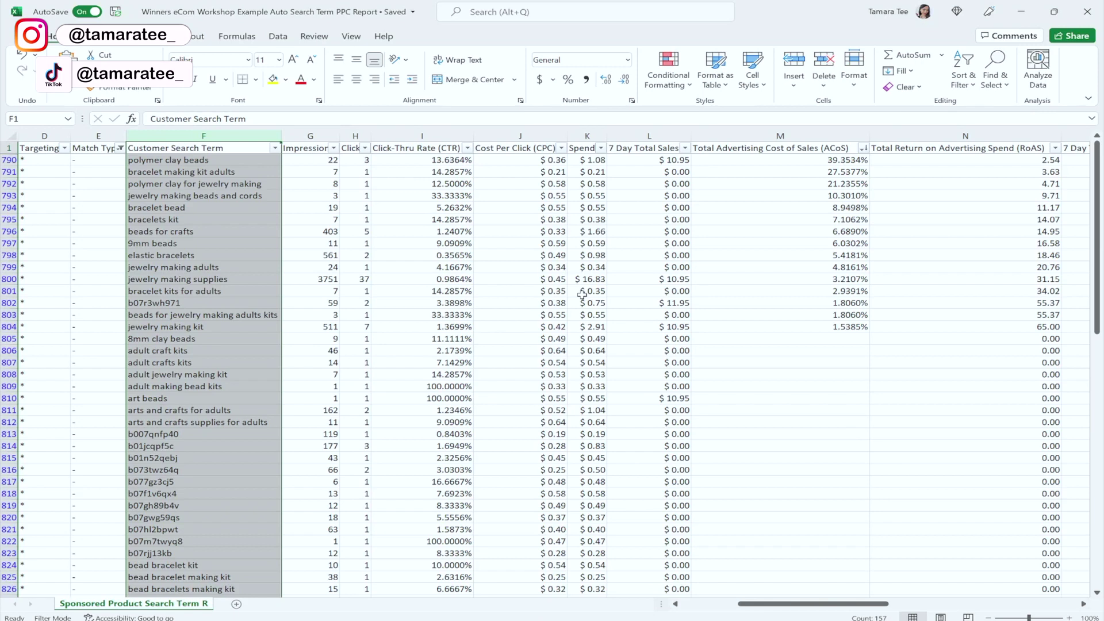
pyautogui.click(719, 325)
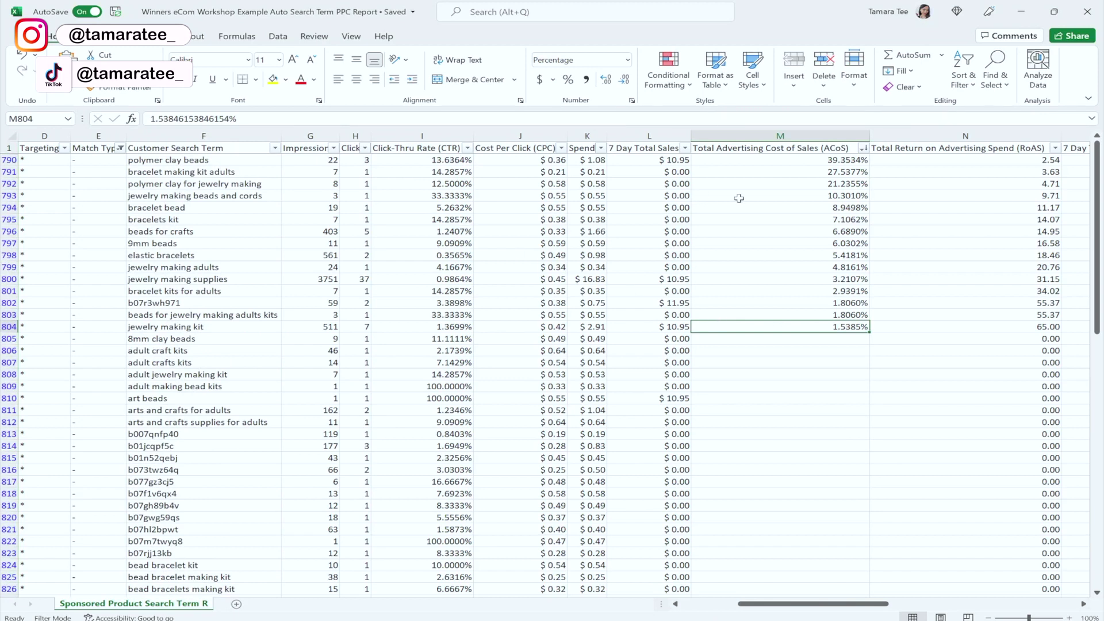
pyautogui.click(791, 136)
pyautogui.click(791, 195)
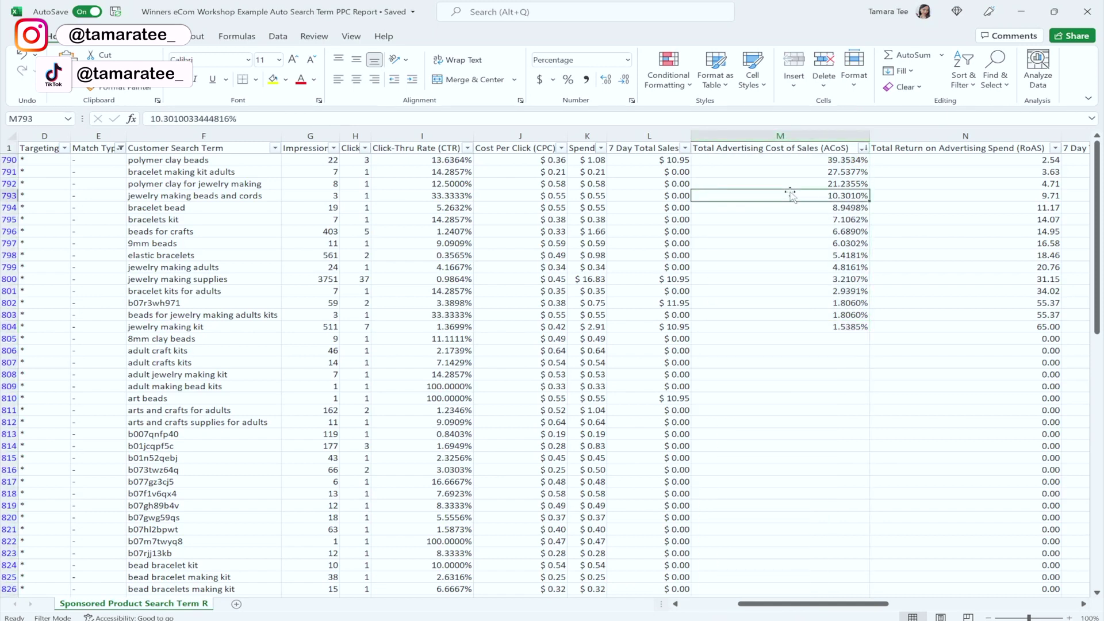
pyautogui.hscroll(4, 791, 195)
pyautogui.hscroll(2, 790, 192)
pyautogui.hscroll(6, 789, 191)
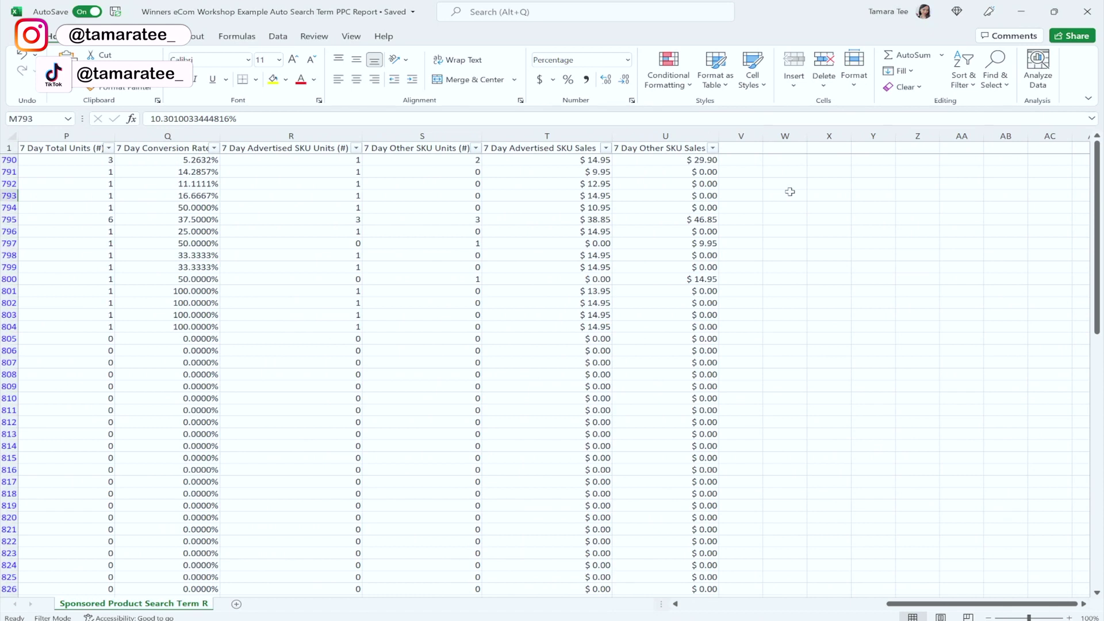
pyautogui.hscroll(-3, 790, 192)
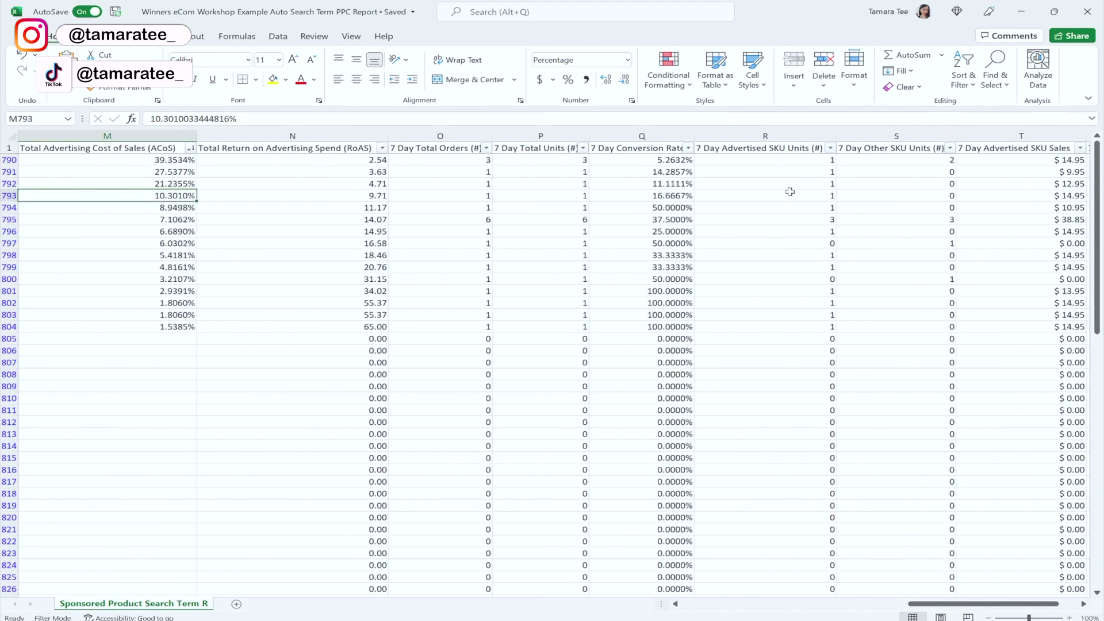
pyautogui.hscroll(3, 790, 191)
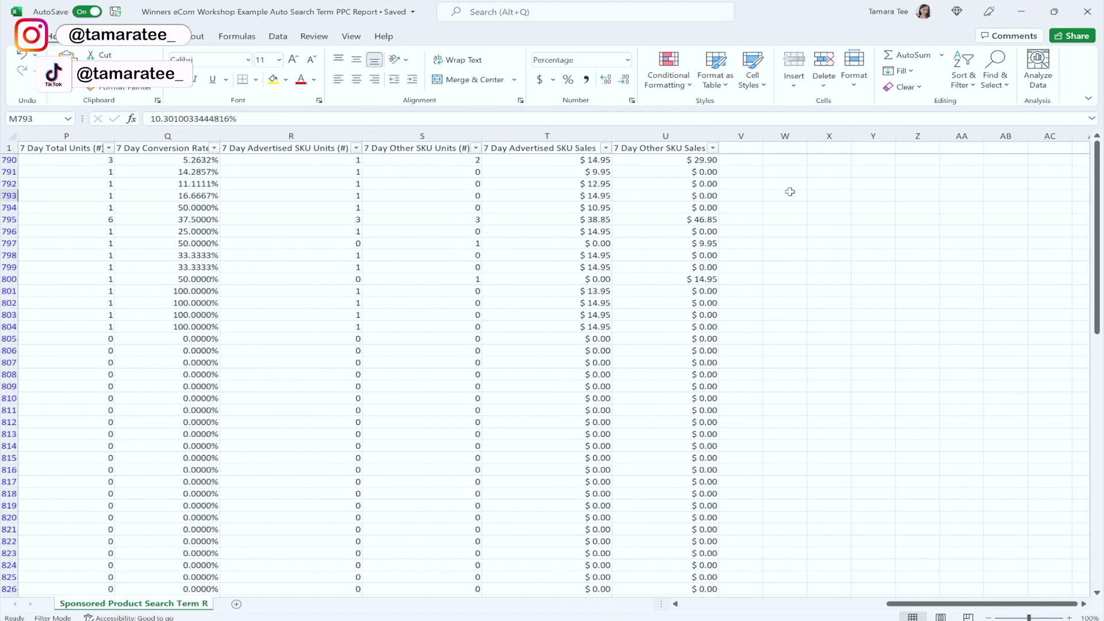
pyautogui.hscroll(-9, 790, 191)
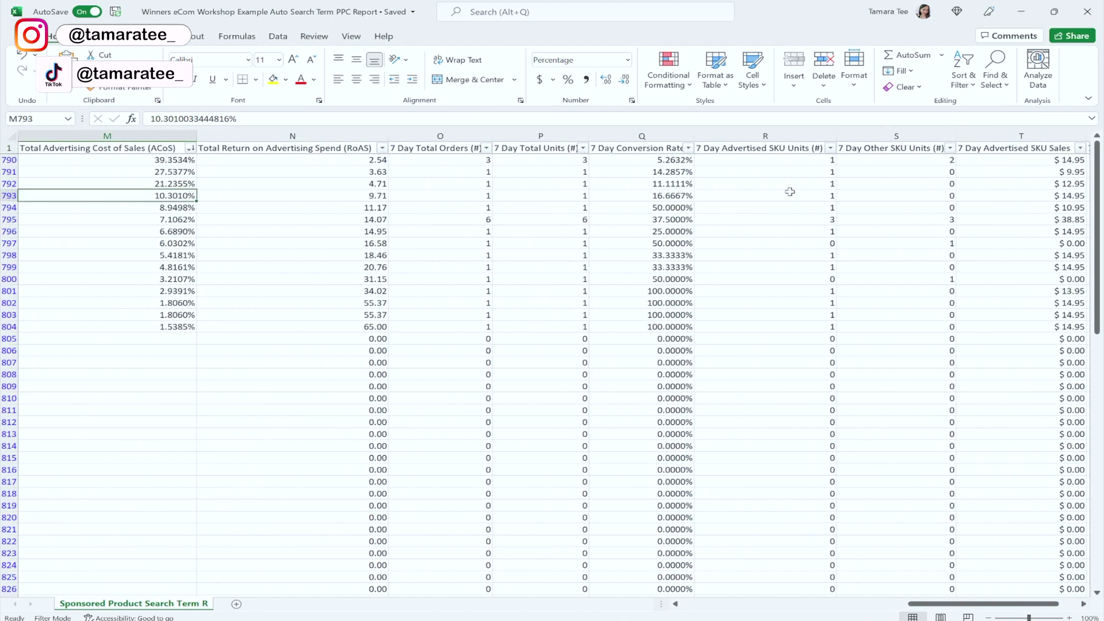
pyautogui.hscroll(-3, 790, 192)
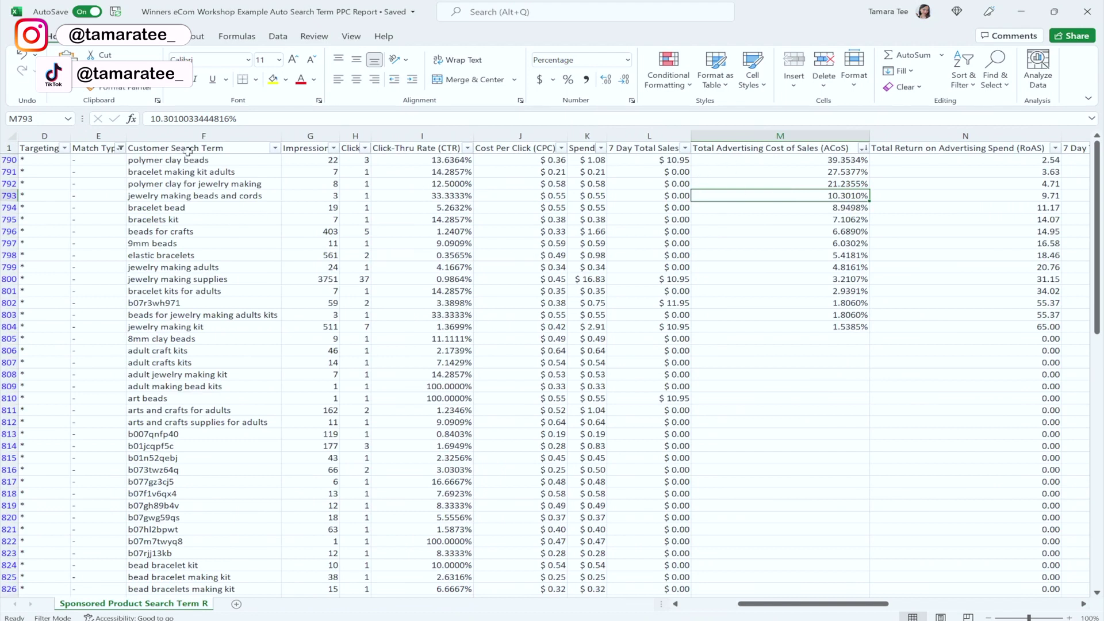
# Sort the filtered report by Total Advertising Cost of Sales (ACoS) from largest to smallest
pyautogui.click(183, 135)
pyautogui.moveTo(183, 136); pyautogui.dragTo(805, 136)
pyautogui.click(777, 229)
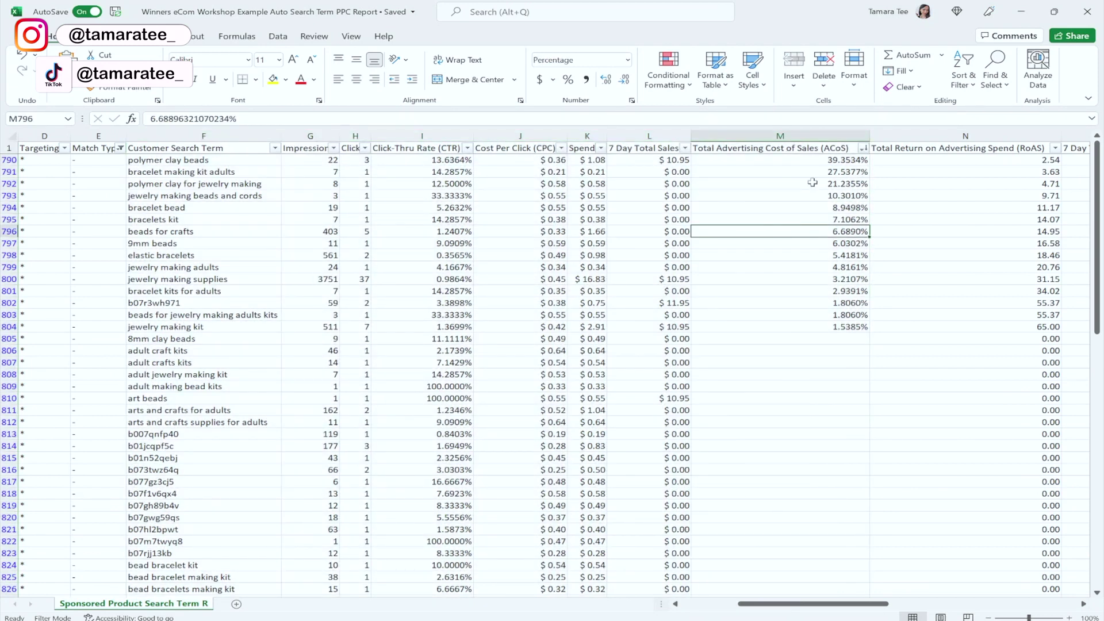
pyautogui.click(863, 148)
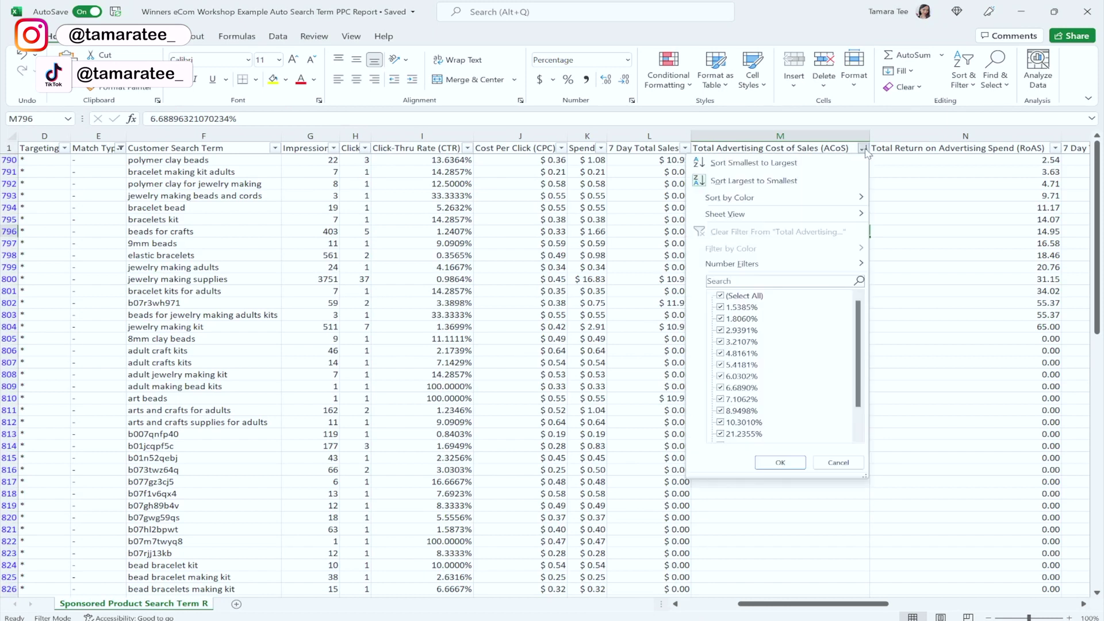
pyautogui.click(831, 181)
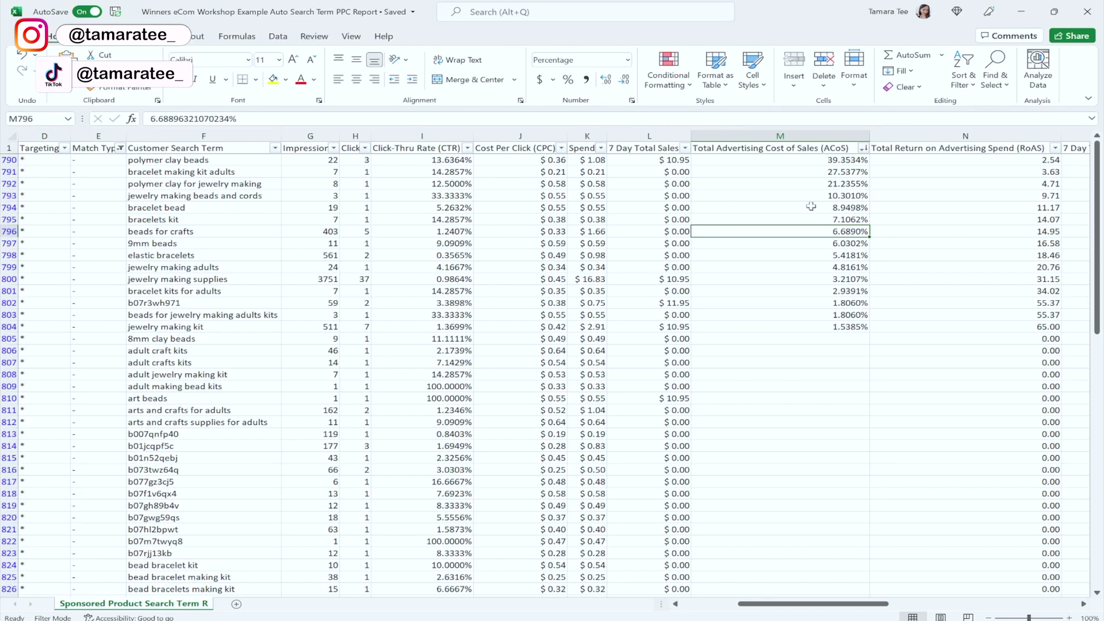
# Review the ACoS values from the highest down and identify the customer search term behind the highest one
pyautogui.click(808, 160)
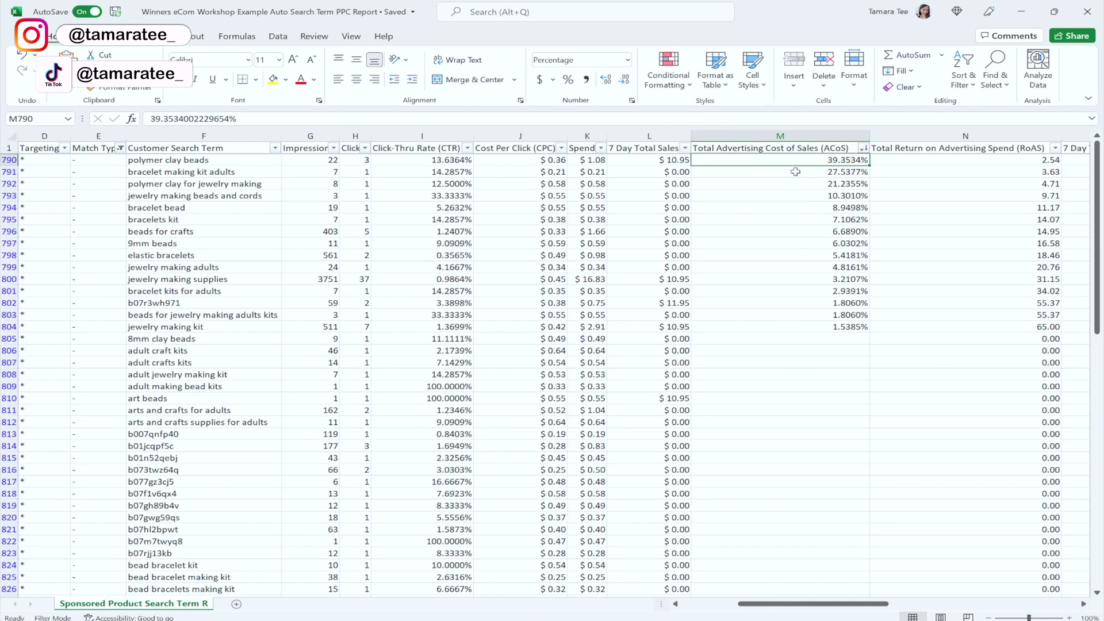
pyautogui.click(795, 172)
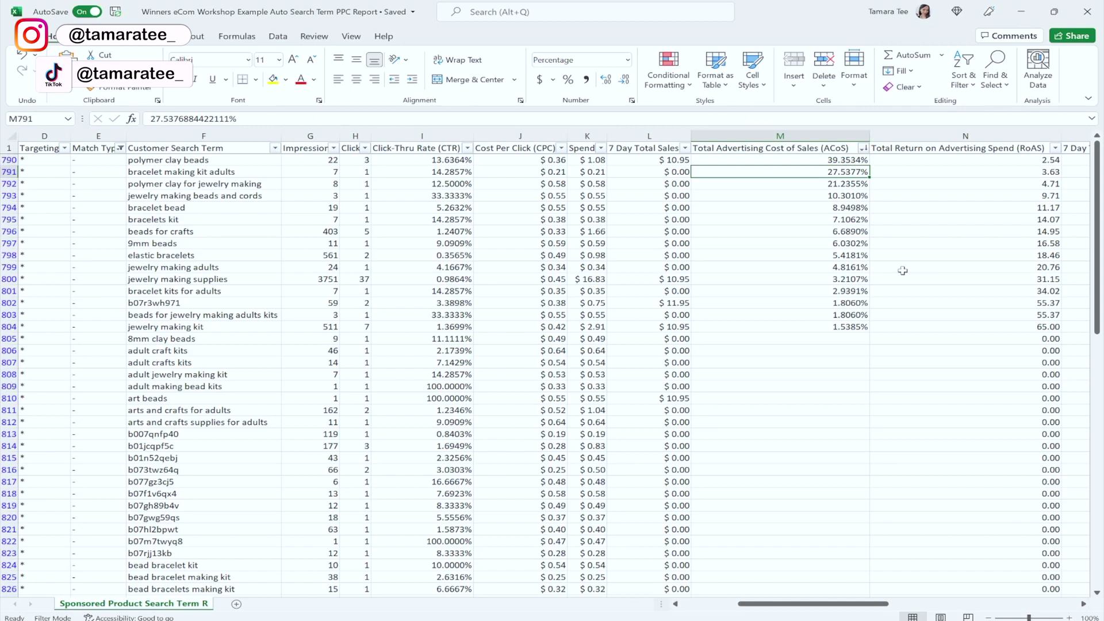
pyautogui.click(769, 208)
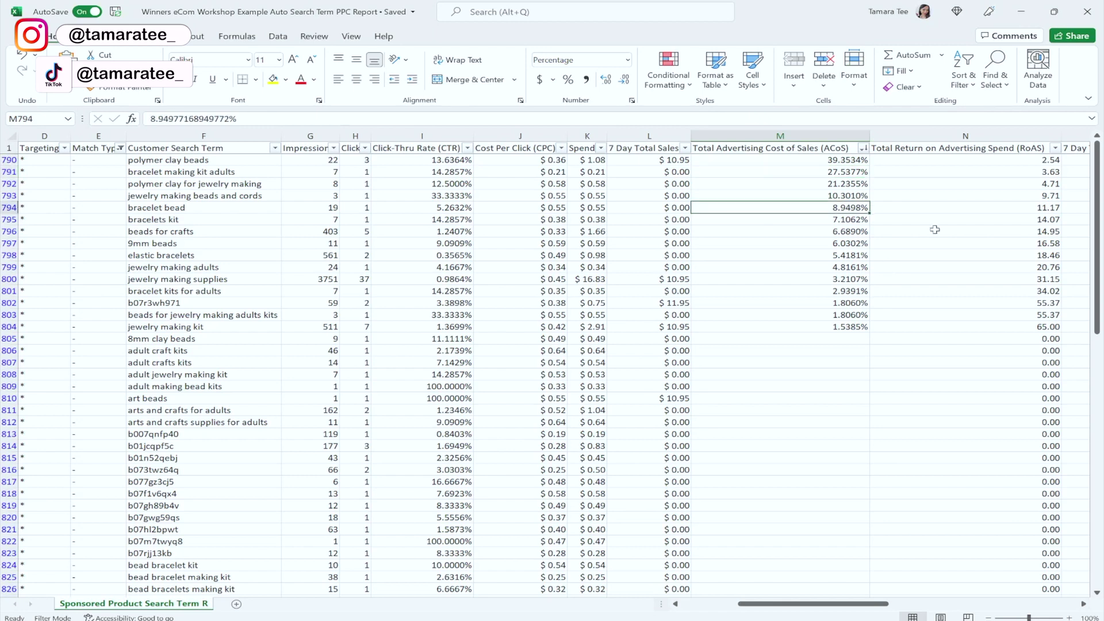
pyautogui.click(795, 159)
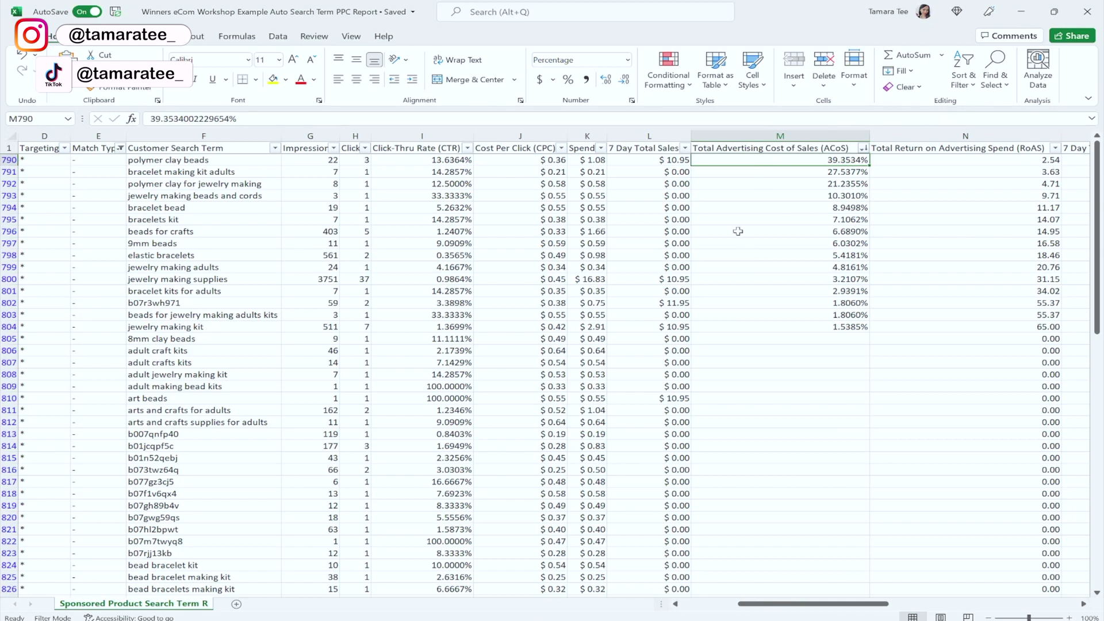
pyautogui.click(795, 149)
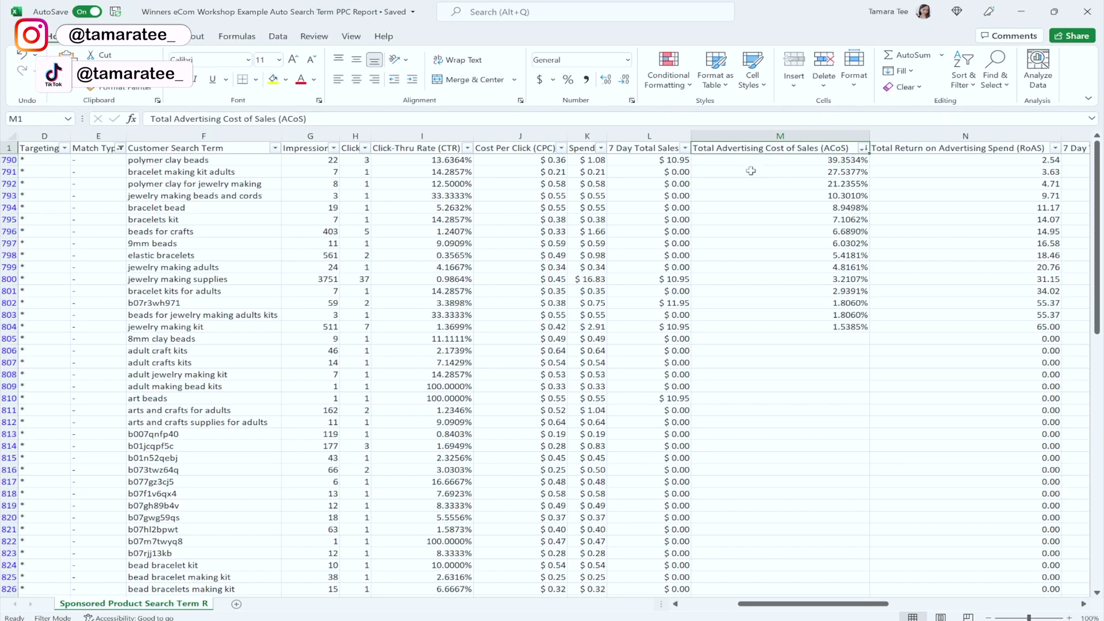
pyautogui.click(766, 144)
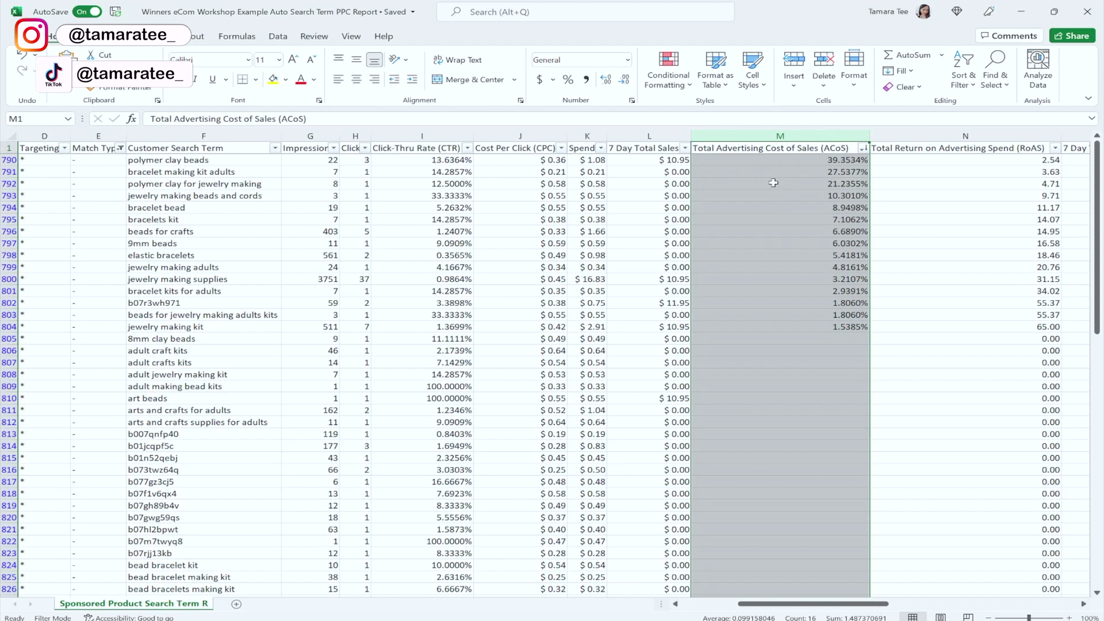
pyautogui.click(744, 161)
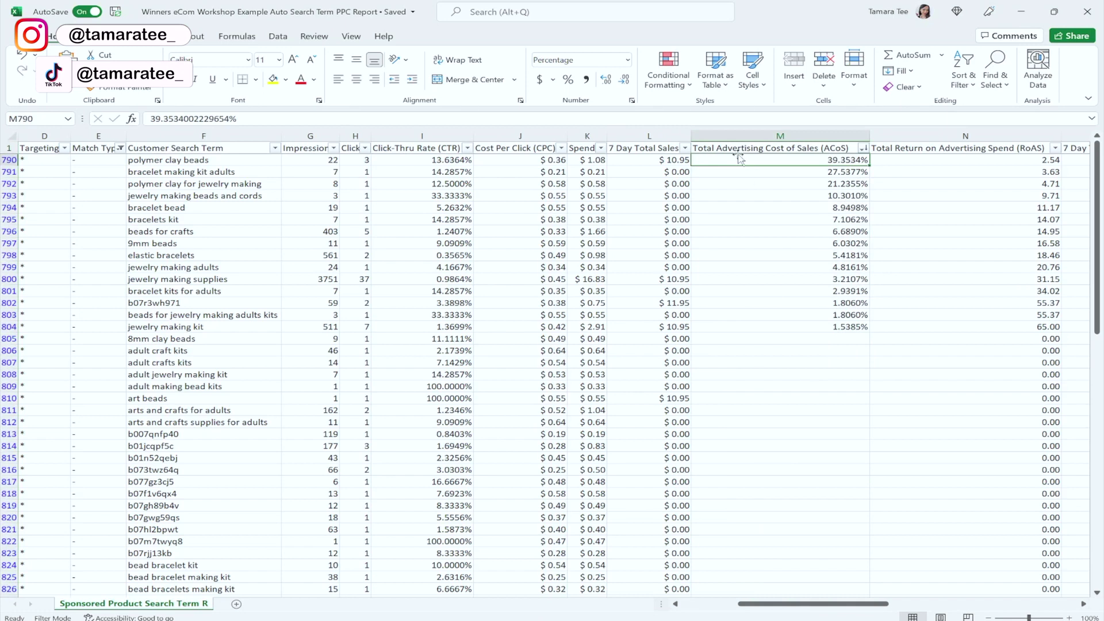
pyautogui.click(754, 135)
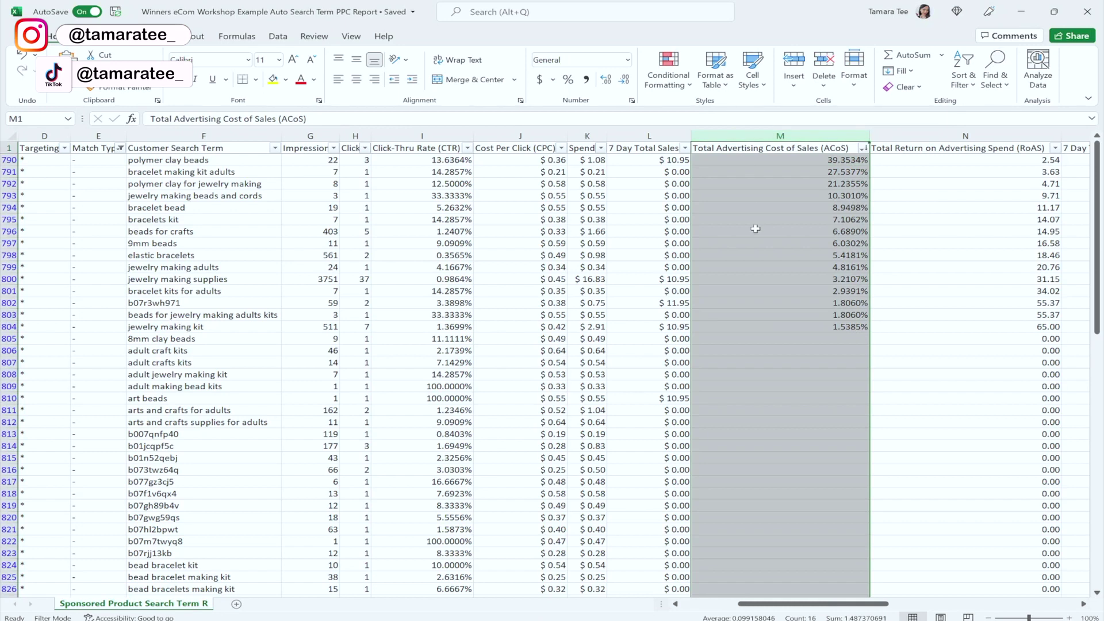
pyautogui.click(791, 163)
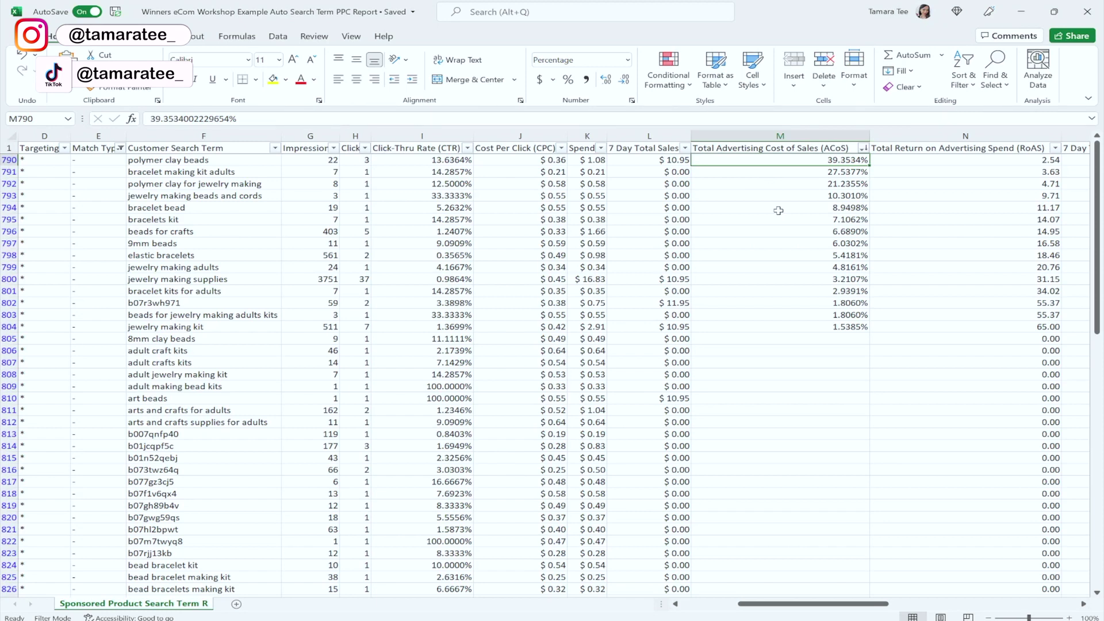
pyautogui.click(258, 159)
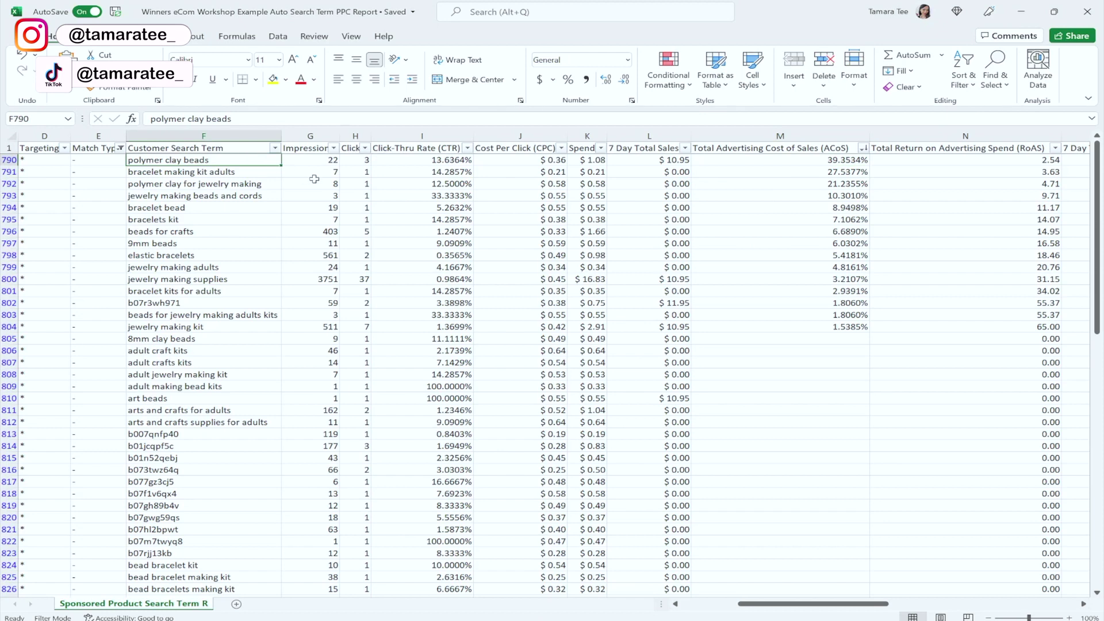
# Compare the search term polymer clay beads with its Total Advertising Cost of Sales (ACoS) value
pyautogui.click(746, 161)
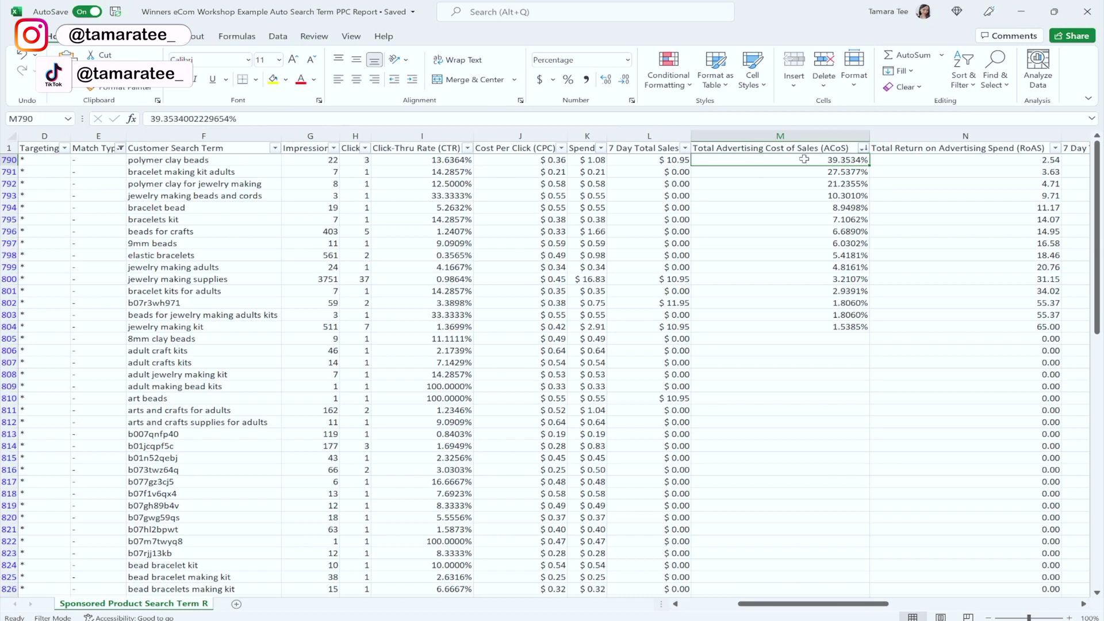
pyautogui.click(215, 163)
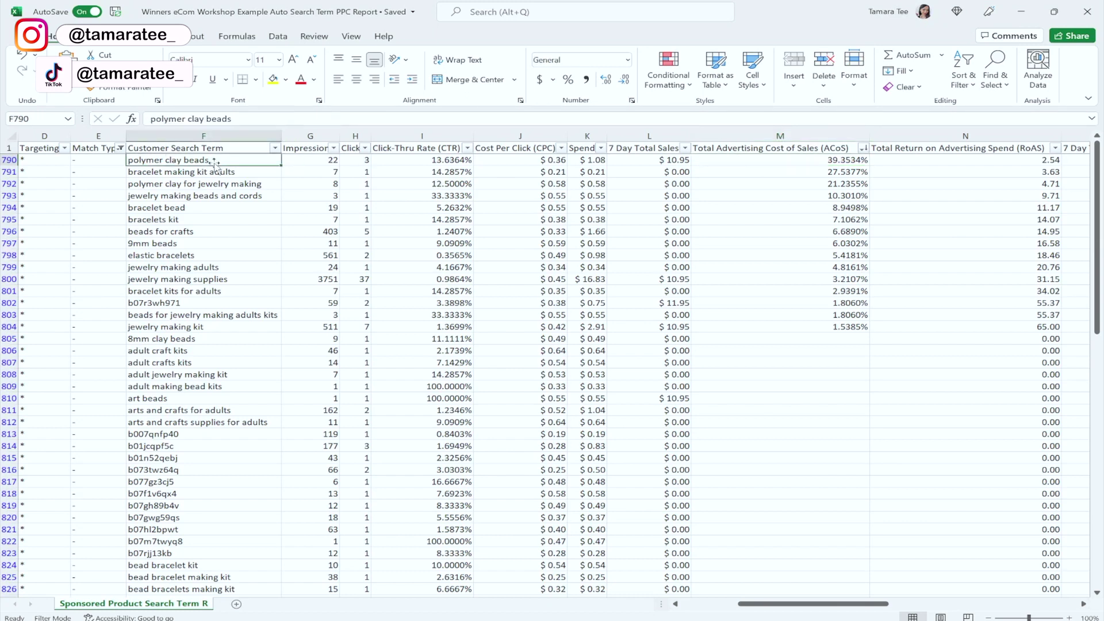
pyautogui.click(722, 161)
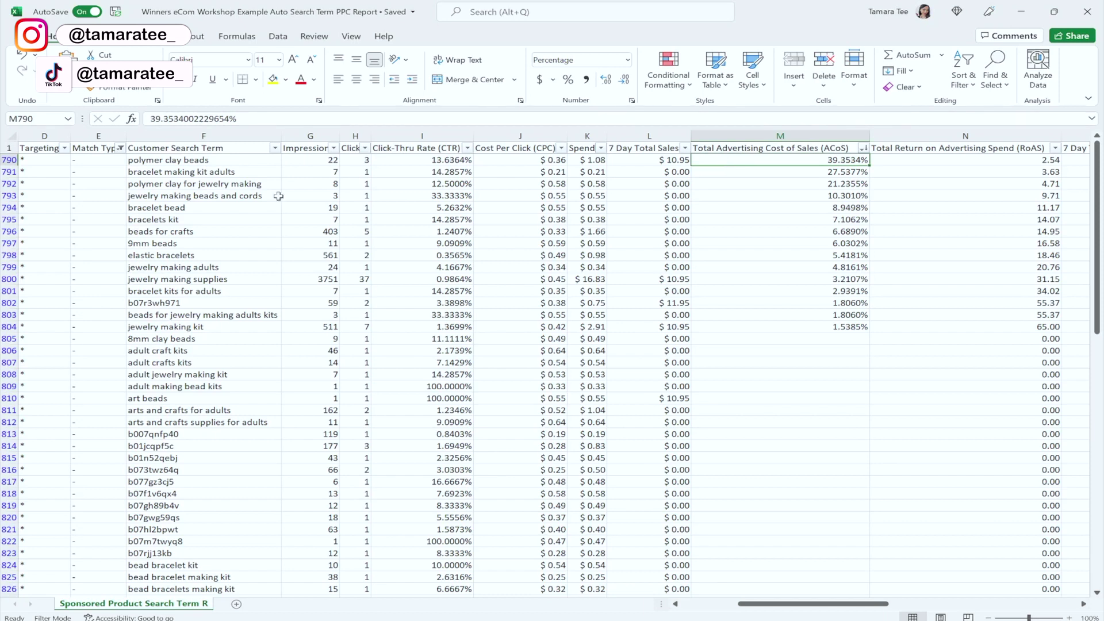
pyautogui.click(212, 158)
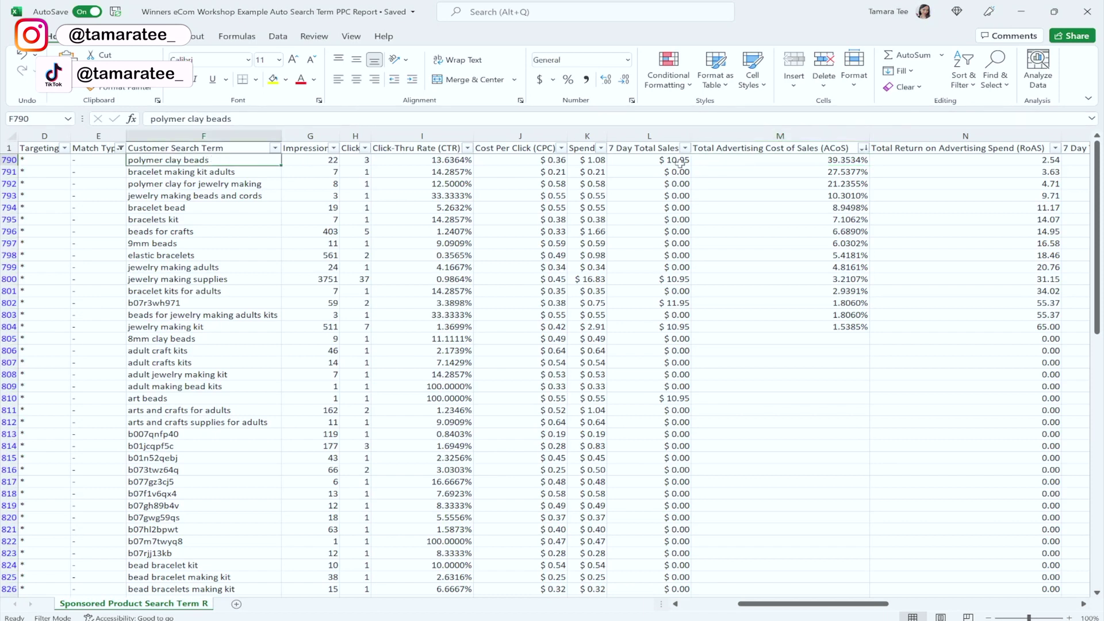
# Examine the search terms from bracelet making kit adults through jewelry making kit alongside their ACoS values, including the product code b07r3wh971
pyautogui.moveTo(738, 166); pyautogui.dragTo(744, 321)
pyautogui.moveTo(249, 170); pyautogui.dragTo(735, 326)
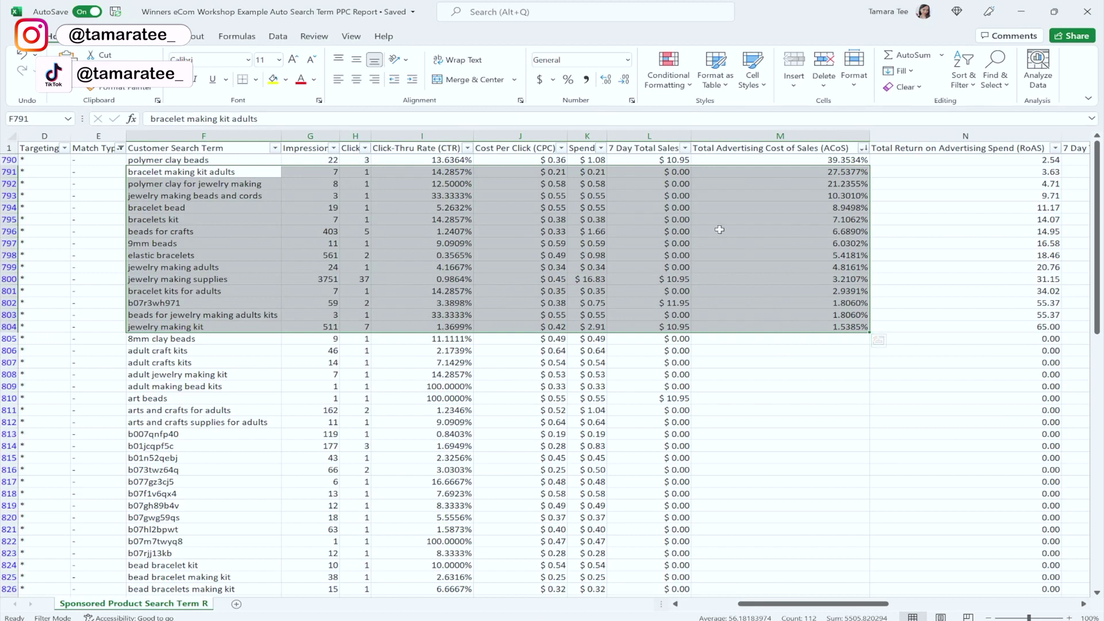
pyautogui.moveTo(267, 173); pyautogui.dragTo(242, 327)
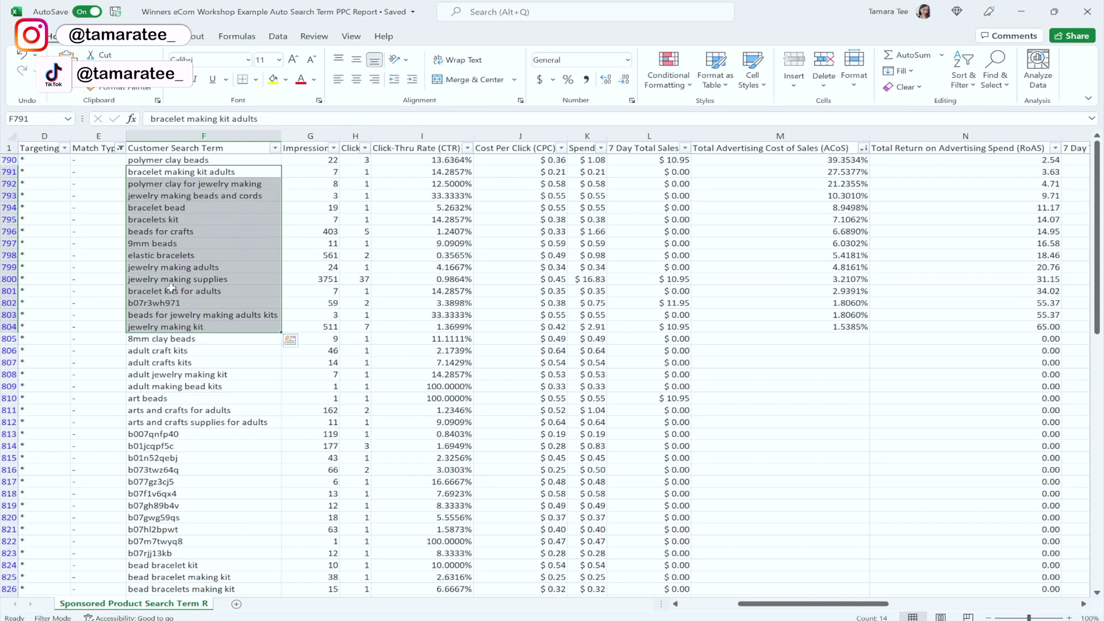
pyautogui.click(199, 303)
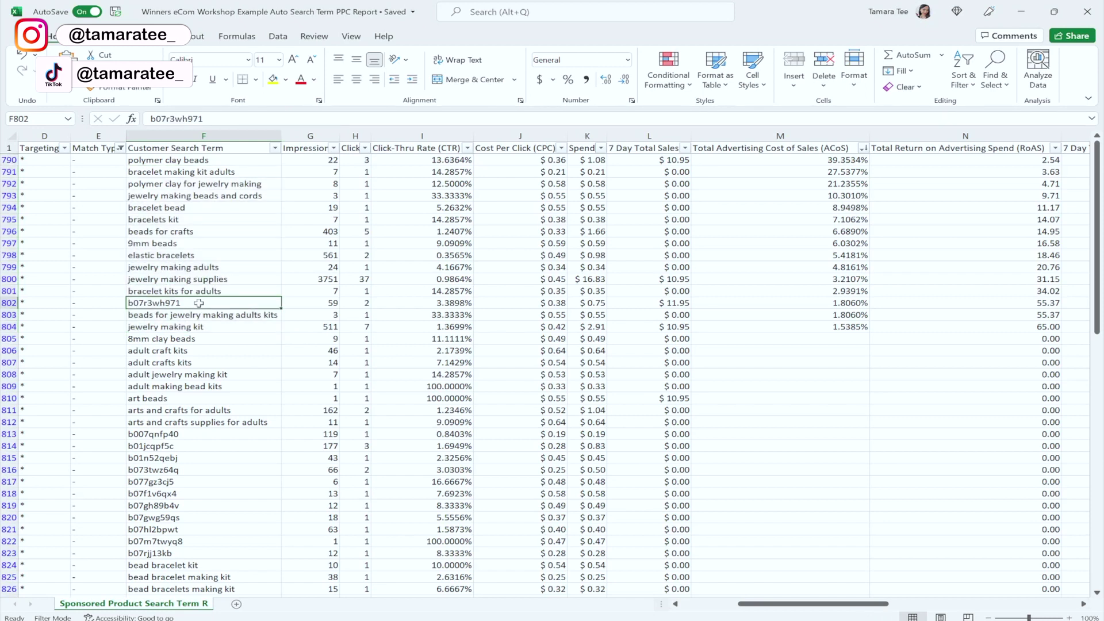
pyautogui.moveTo(271, 169); pyautogui.dragTo(256, 325)
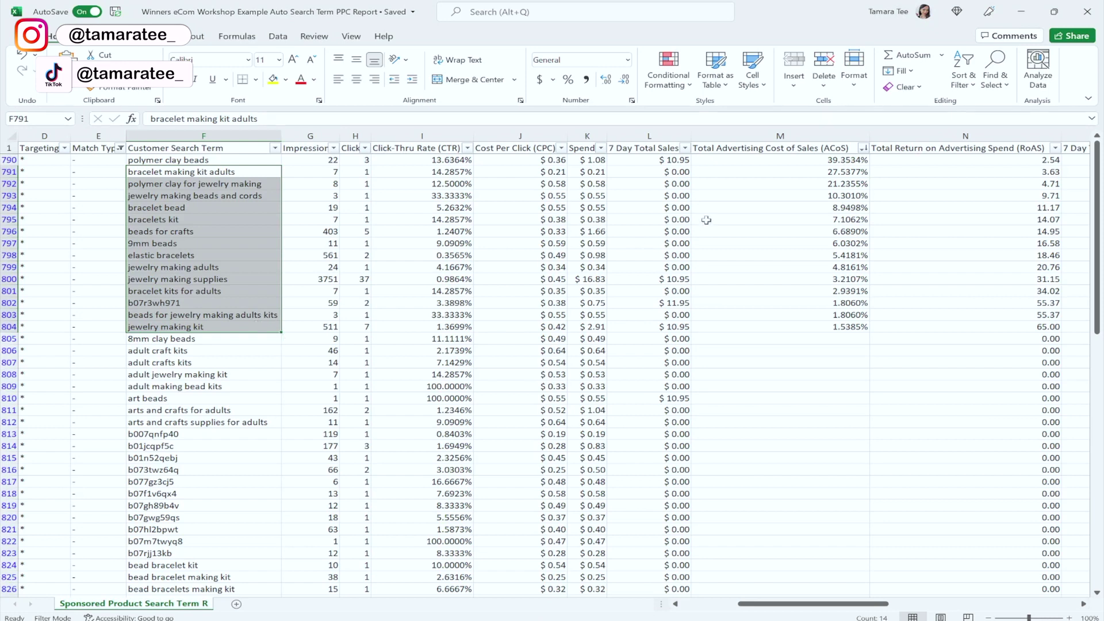
# Check the 7 Day Total Sales of polymer clay beads, elastic bracelets and jewelry making supplies against the list of search terms
pyautogui.click(675, 160)
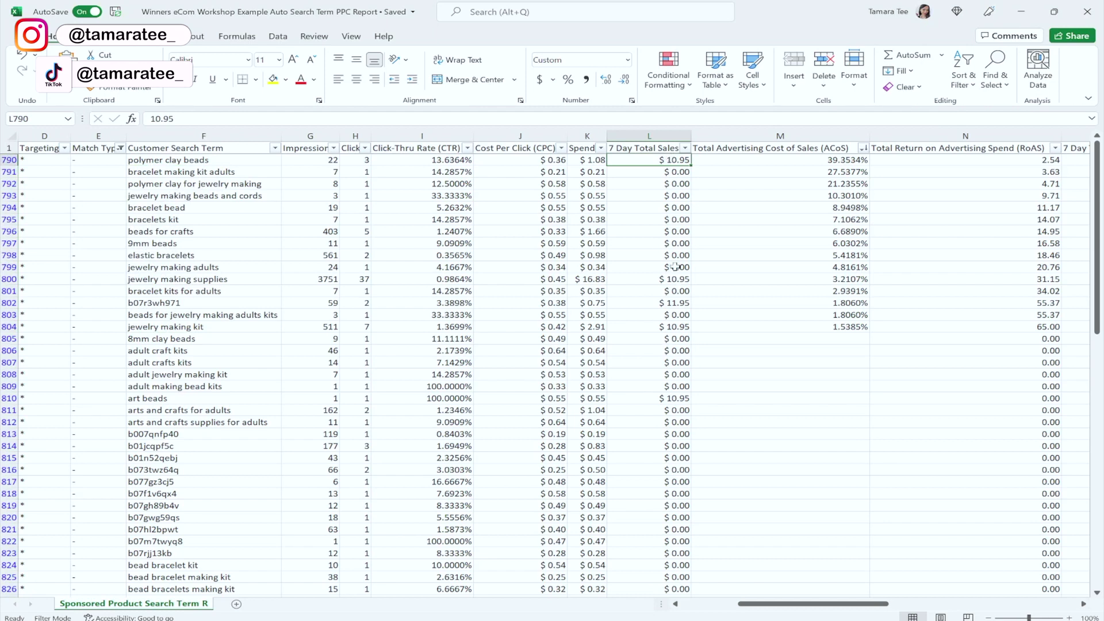
pyautogui.moveTo(172, 172); pyautogui.dragTo(186, 330)
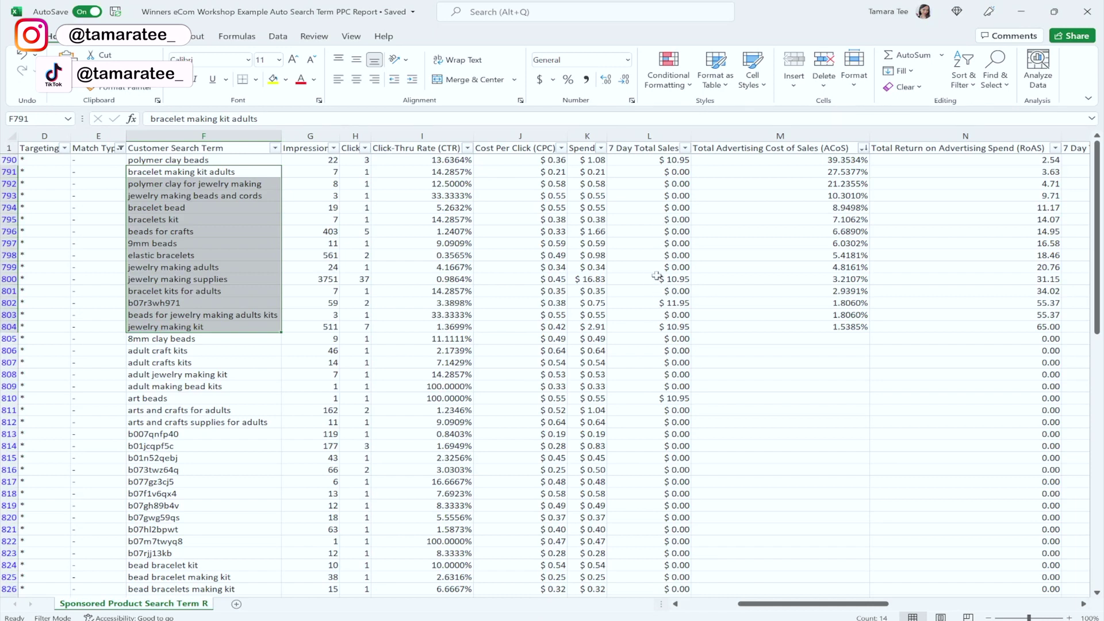
pyautogui.click(652, 256)
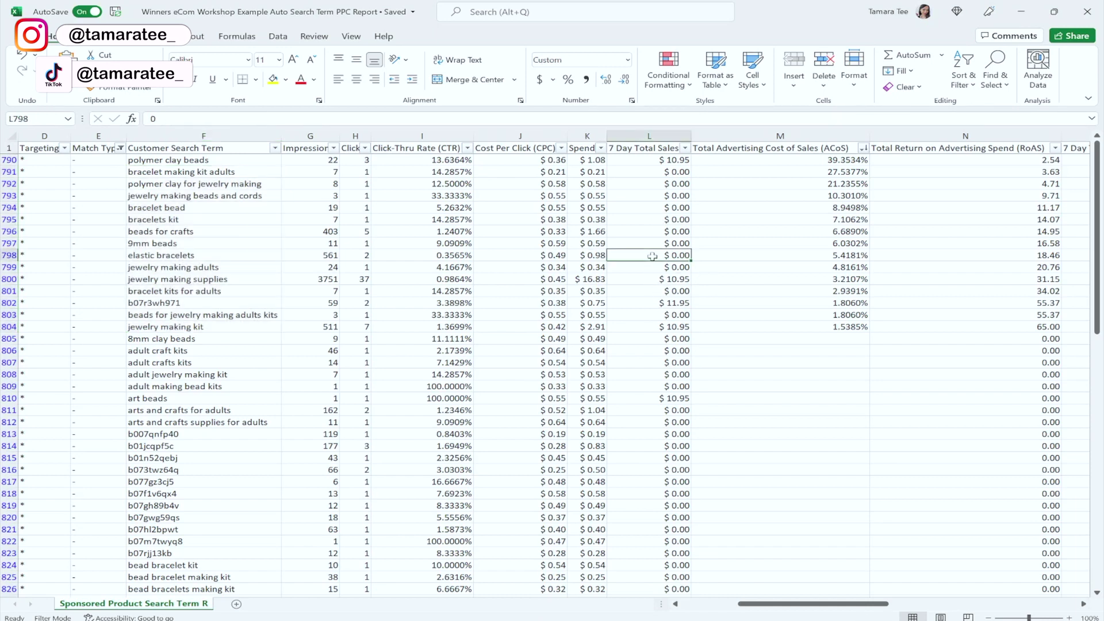
pyautogui.click(652, 283)
pyautogui.click(235, 279)
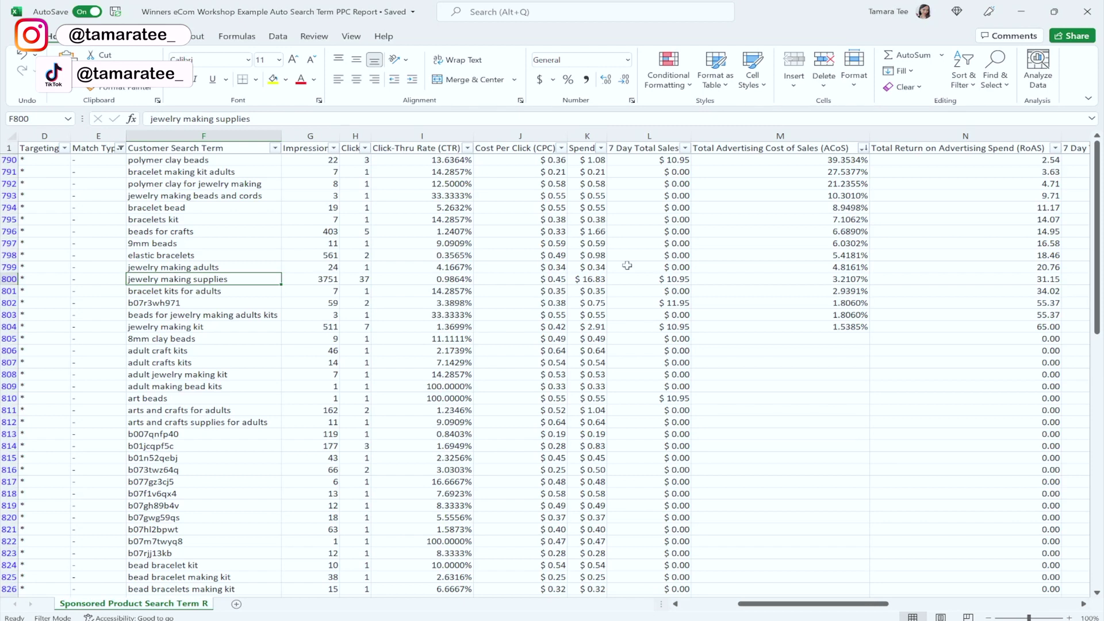
# Compare the whole range of 7 Day Total Sales values with the customer search terms in the rows that have an ACoS
pyautogui.click(673, 161)
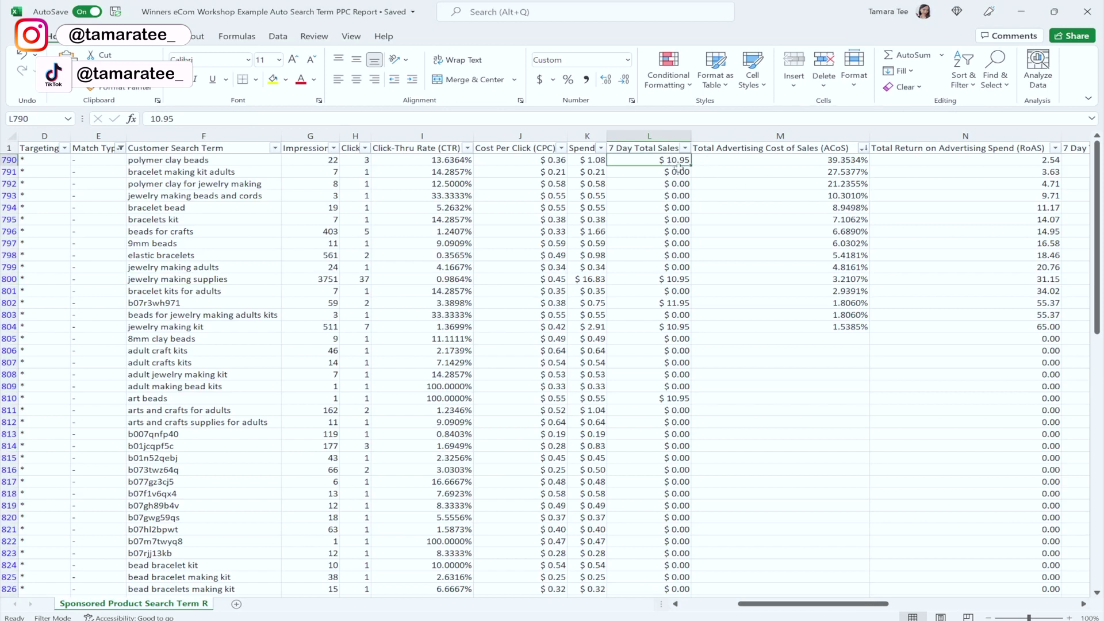
pyautogui.moveTo(673, 163); pyautogui.dragTo(646, 325)
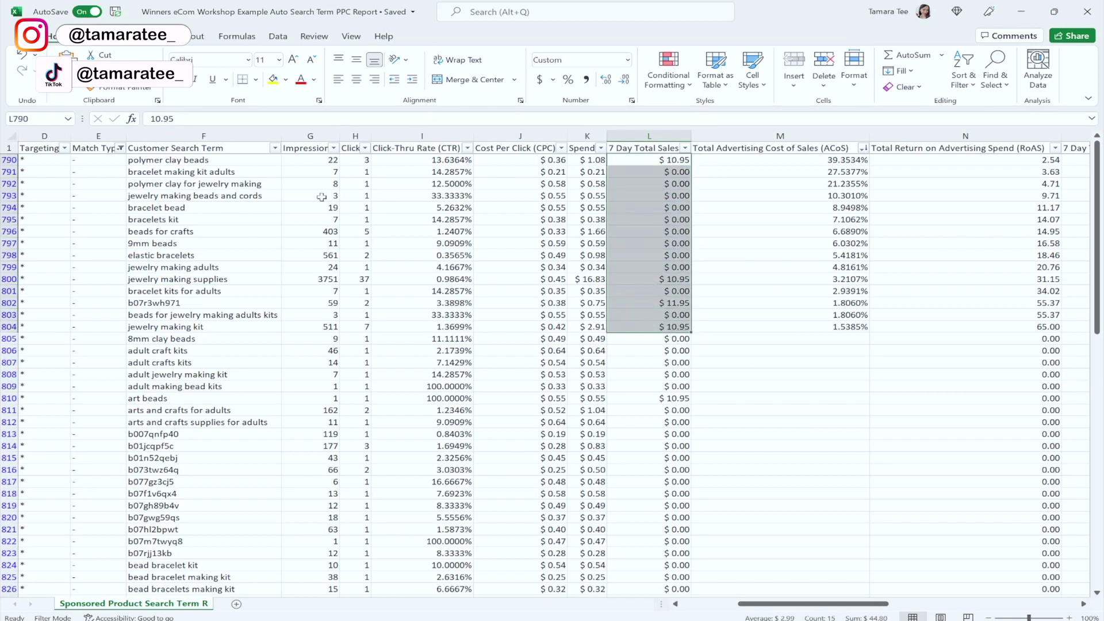
pyautogui.moveTo(245, 161); pyautogui.dragTo(243, 335)
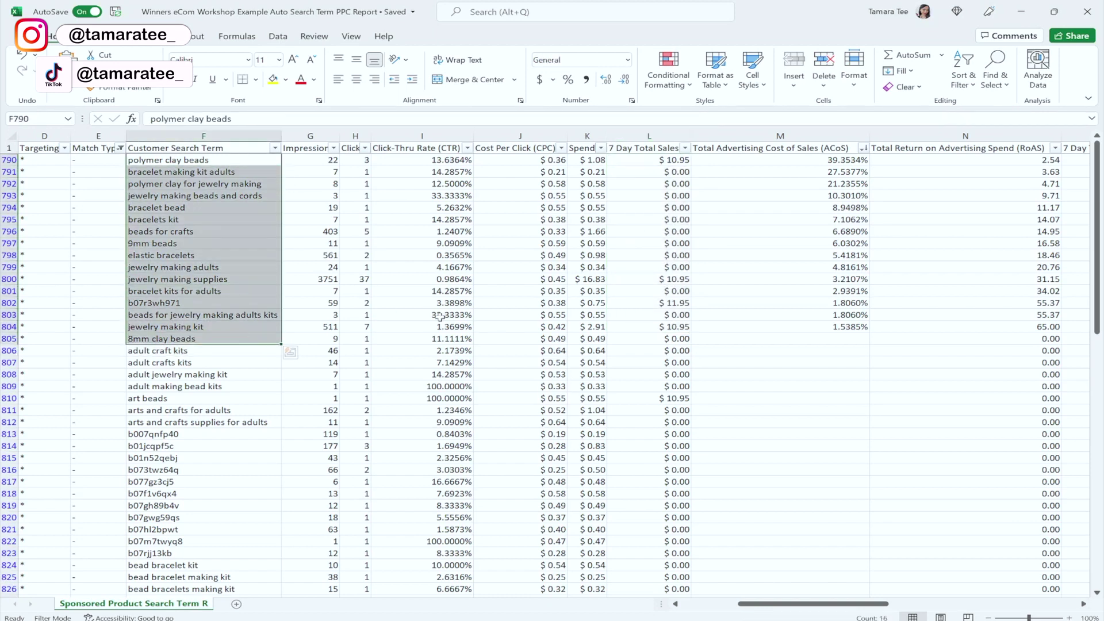
pyautogui.click(645, 325)
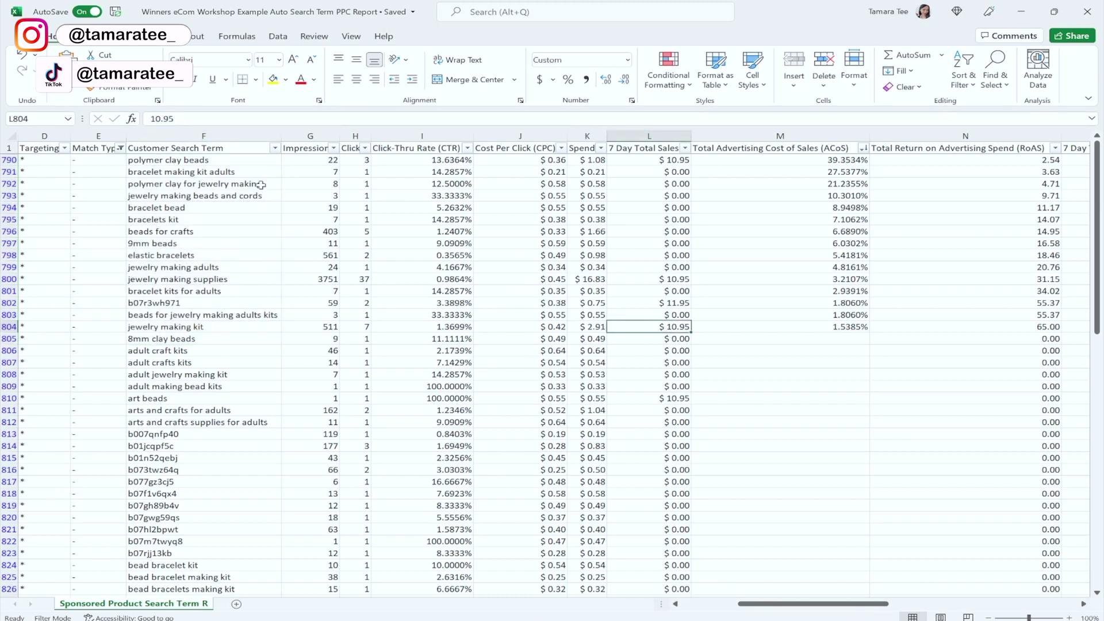
pyautogui.moveTo(251, 171); pyautogui.dragTo(249, 326)
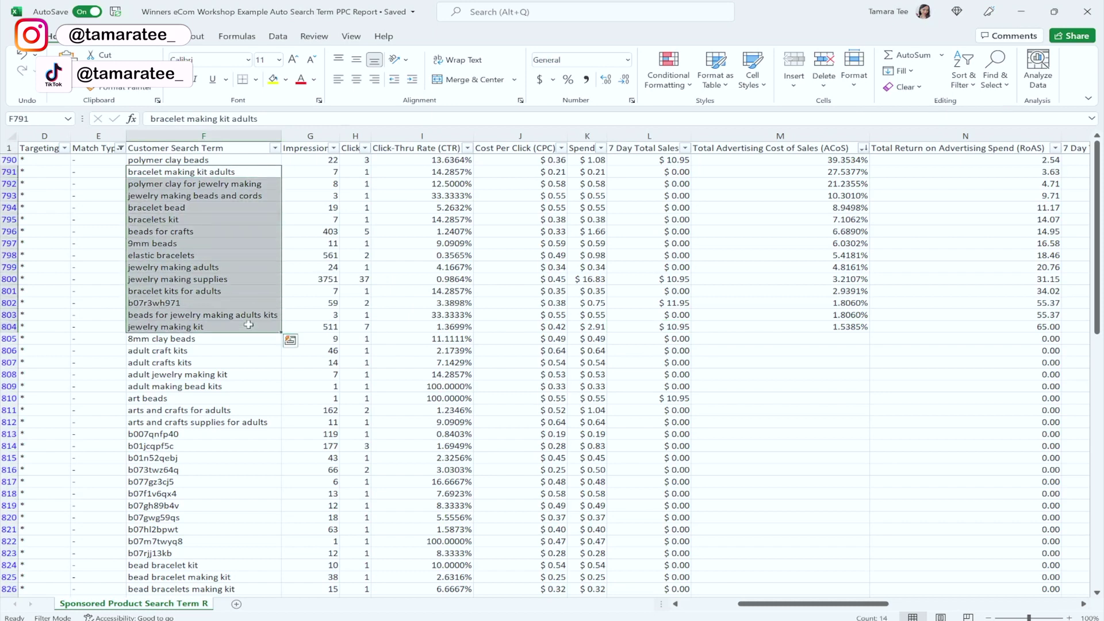
# Examine the individual terms beads for jewelry making adults kits, bracelet kits for adults, elastic bracelets and polymer clay beads for relevance
pyautogui.click(225, 314)
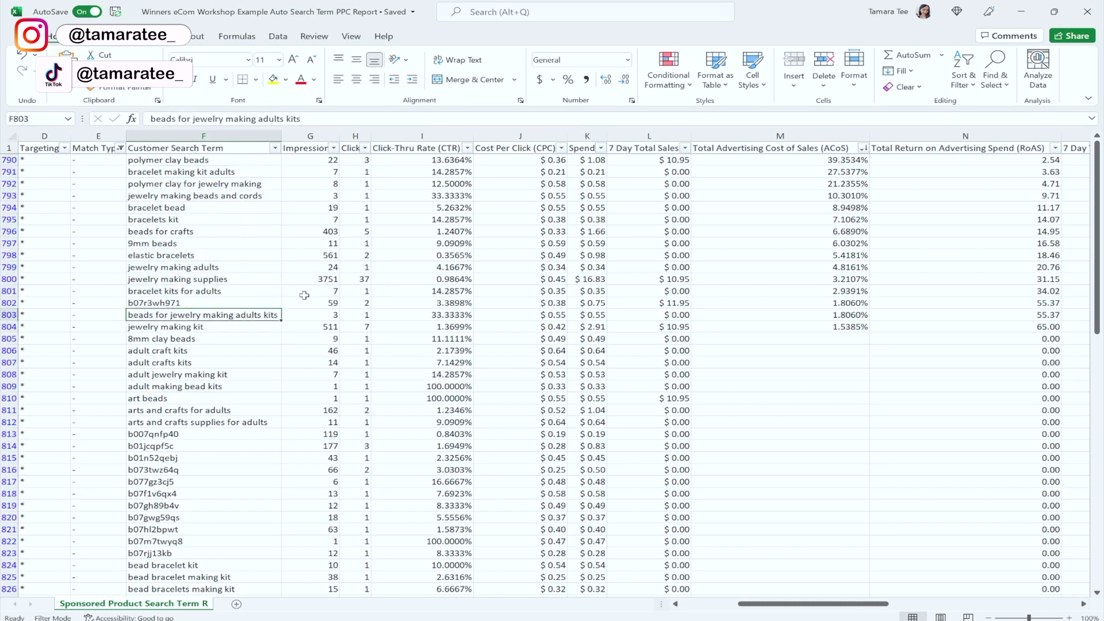
pyautogui.click(256, 291)
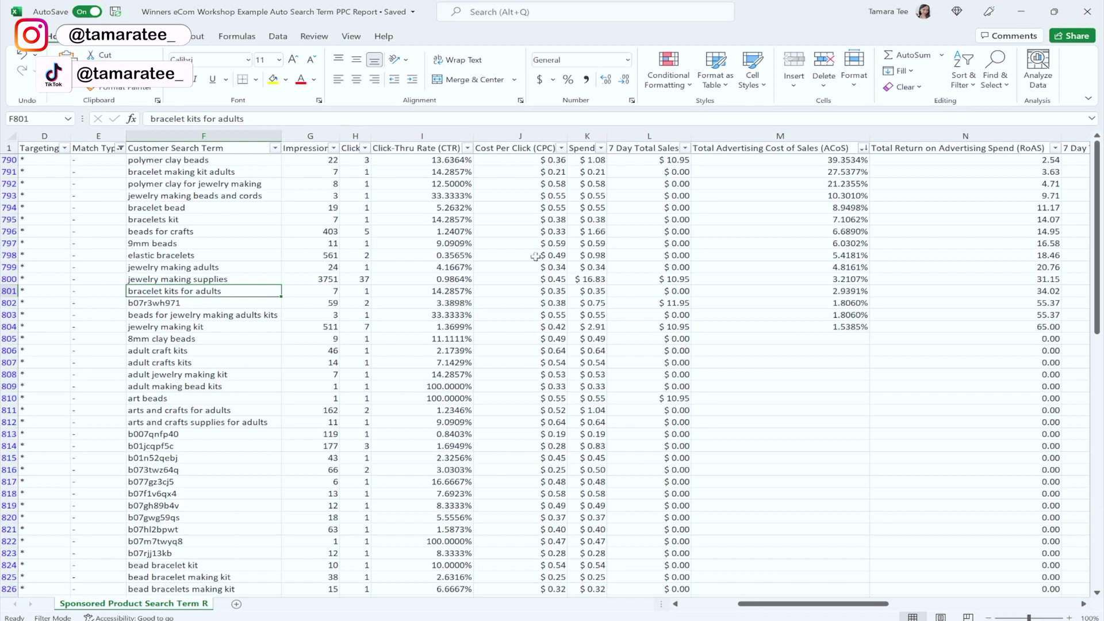
pyautogui.click(200, 254)
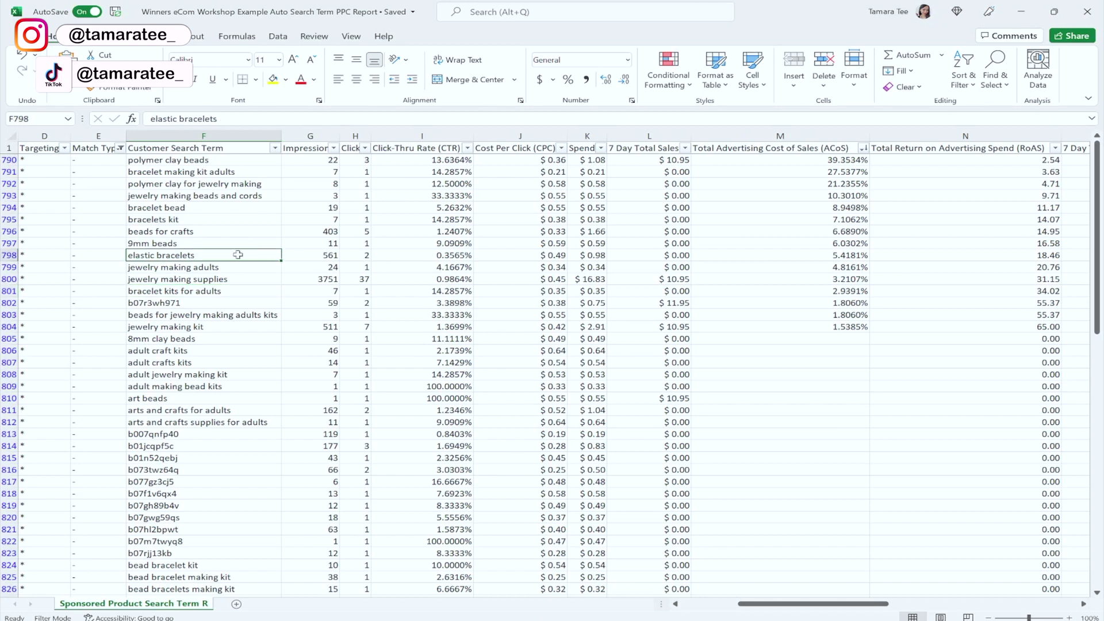
pyautogui.click(189, 160)
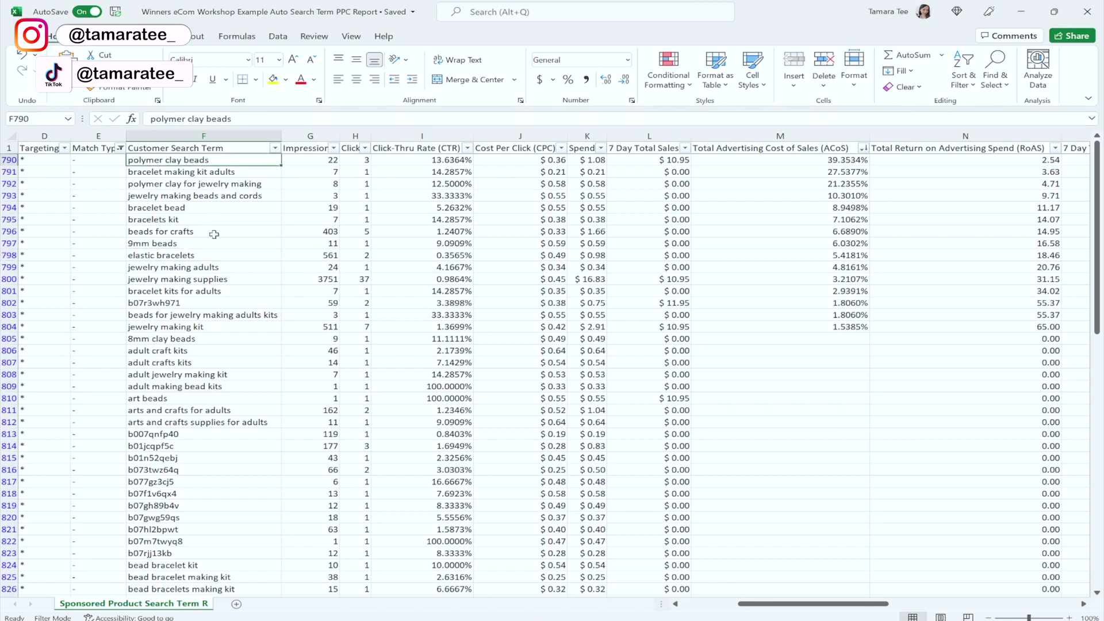
pyautogui.click(218, 255)
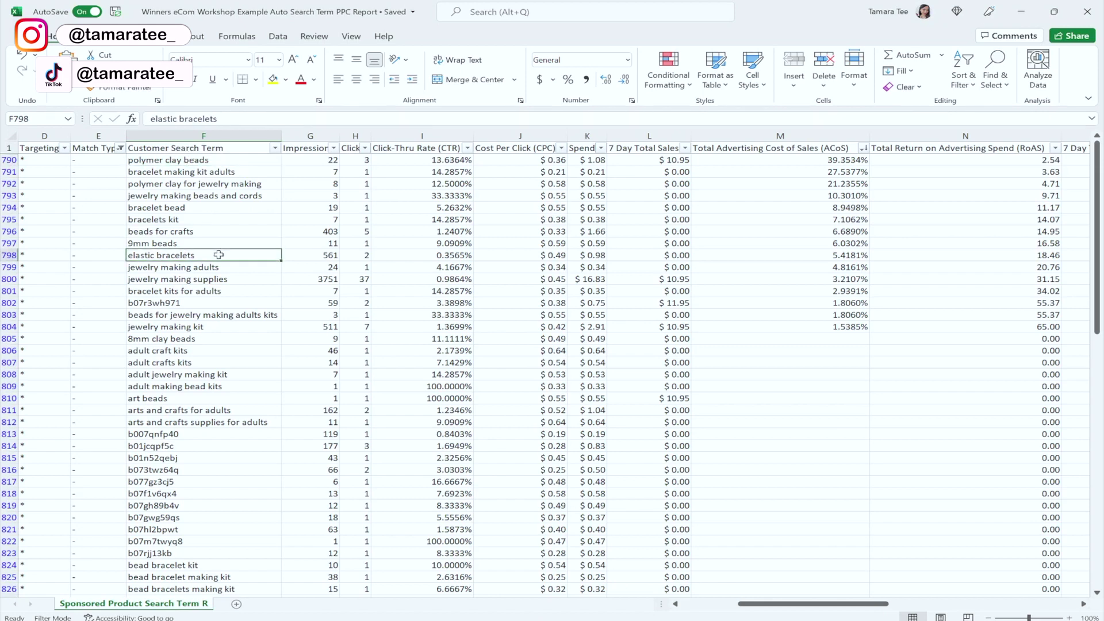
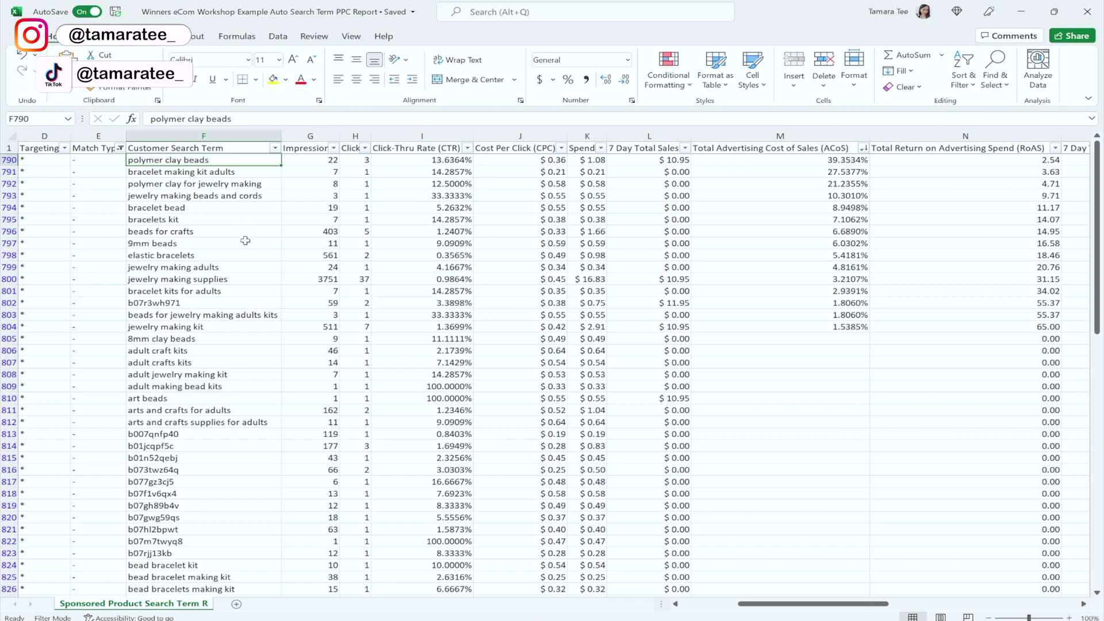
# Highlight the search terms elastic bracelets, bracelets kit and bracelet making kit adults with a yellow fill
pyautogui.click(245, 258)
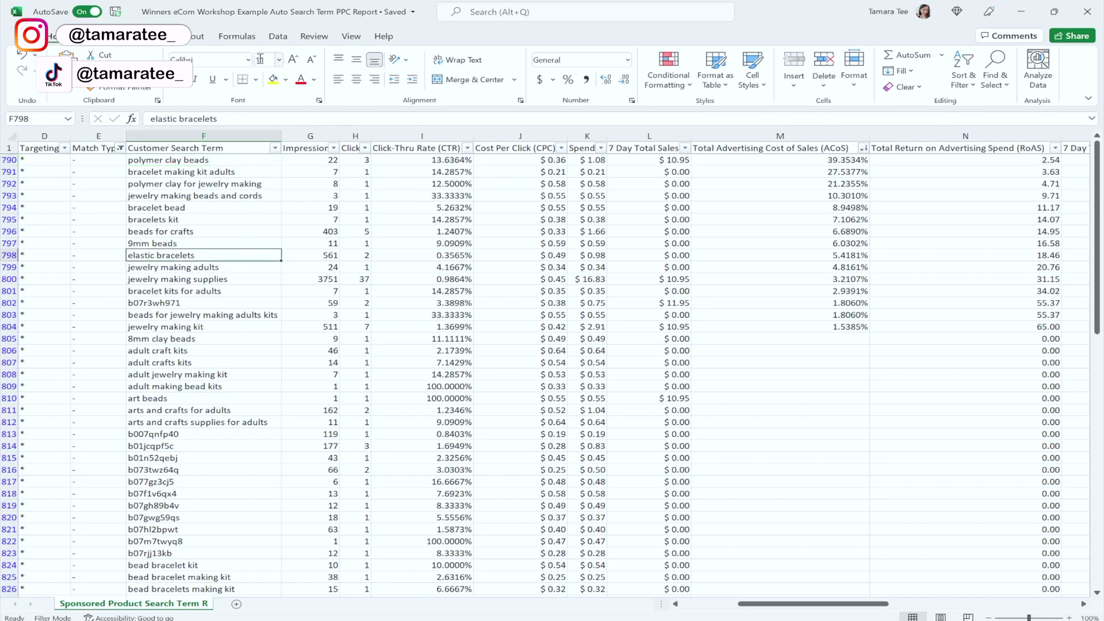
pyautogui.click(273, 80)
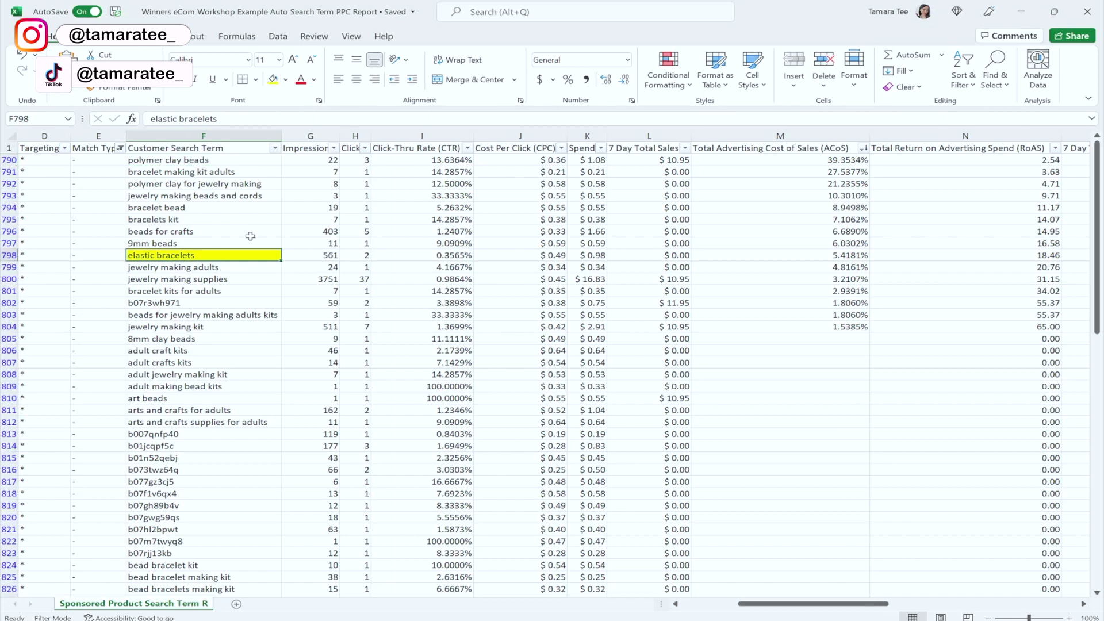
pyautogui.click(208, 217)
pyautogui.click(274, 80)
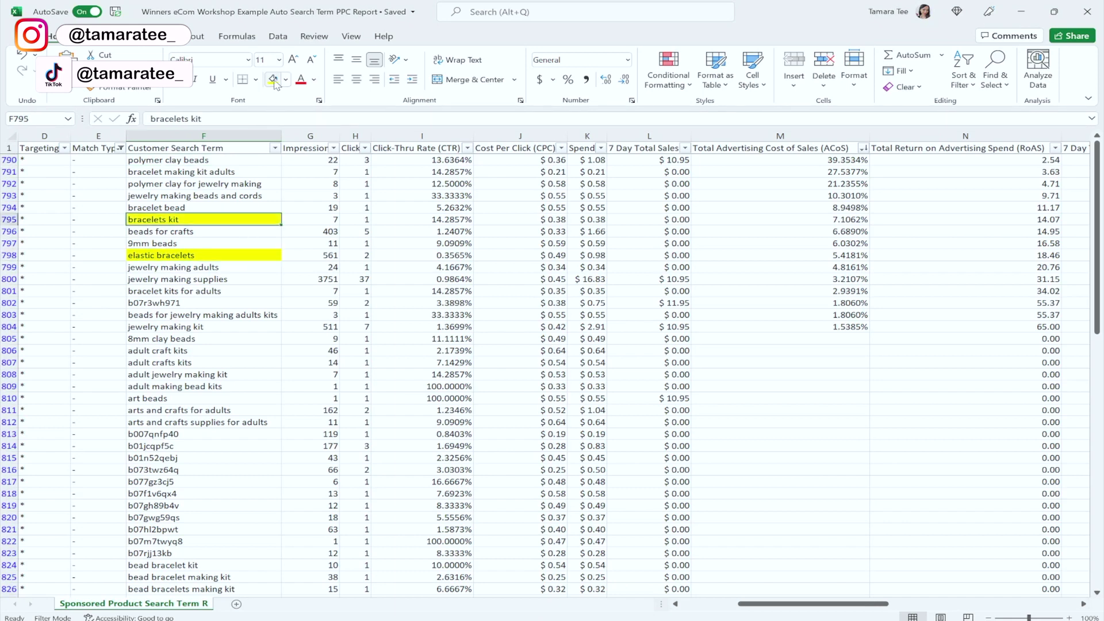
pyautogui.click(229, 350)
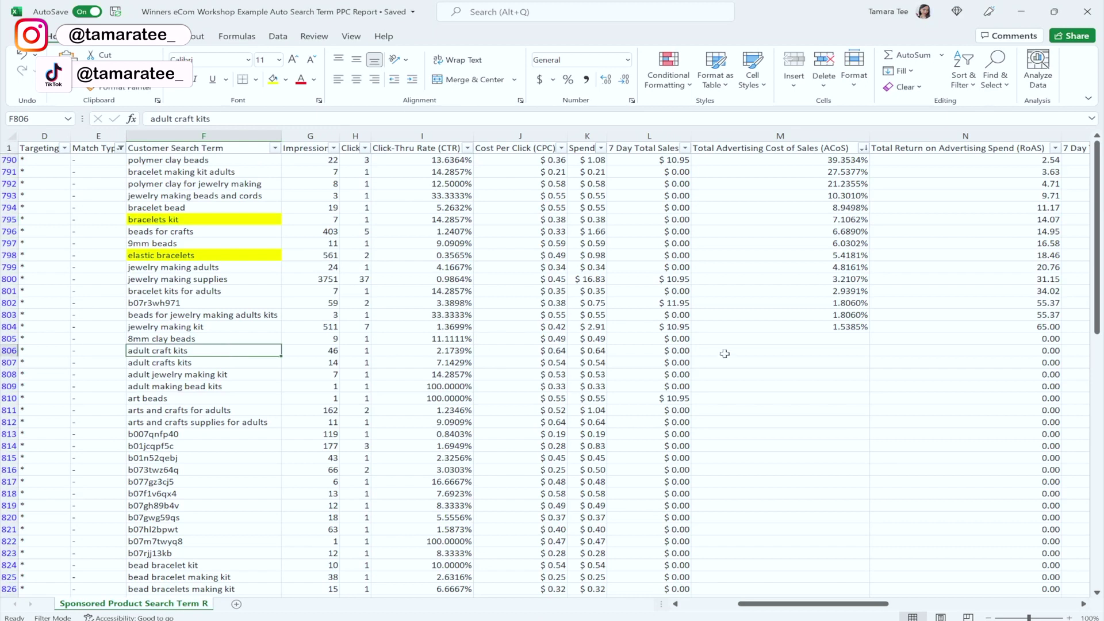
pyautogui.click(209, 232)
pyautogui.click(195, 195)
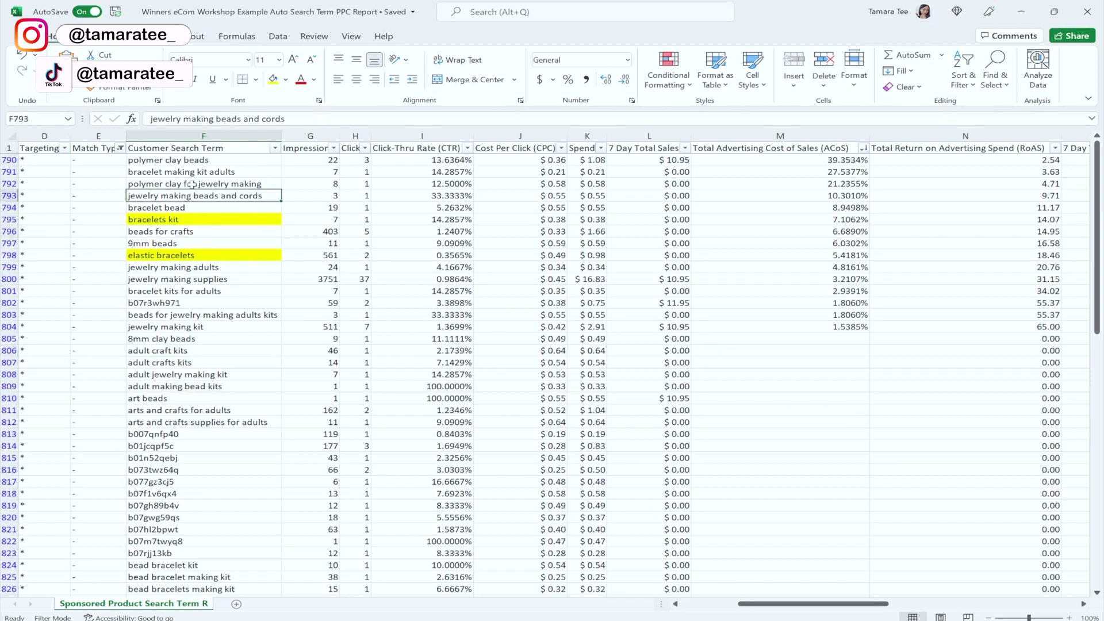
pyautogui.click(194, 172)
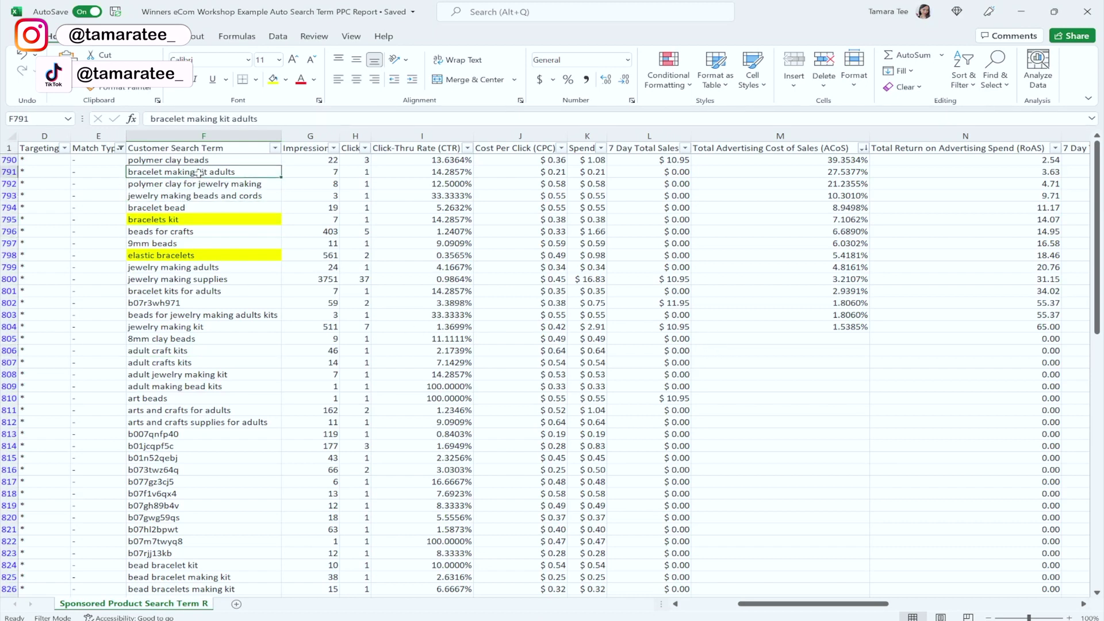
pyautogui.click(275, 78)
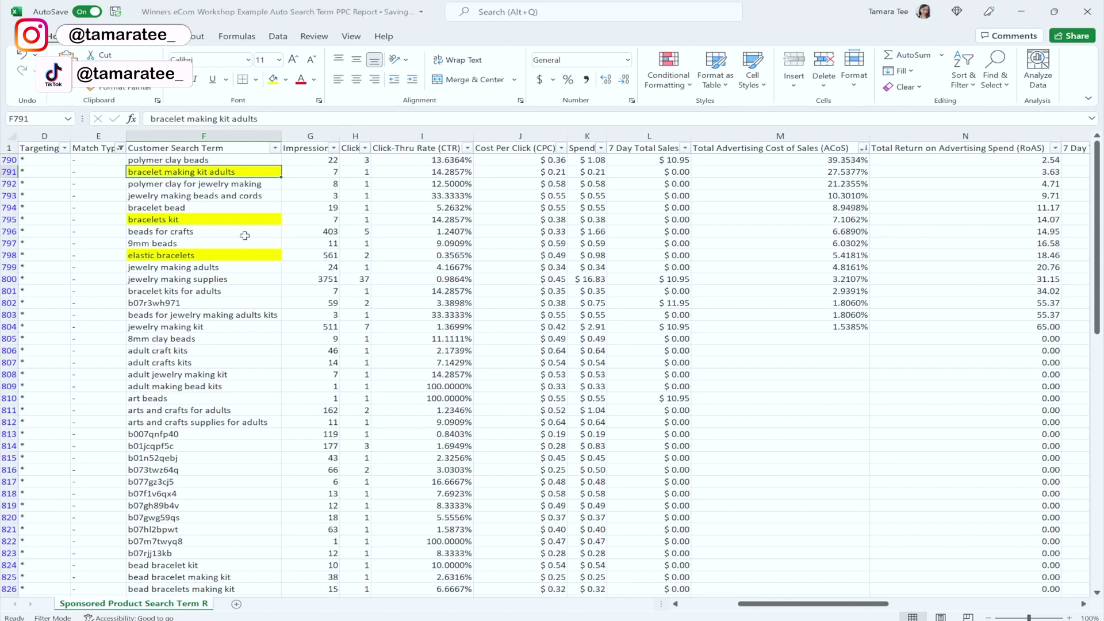
# Review the three yellow-highlighted bracelet search terms one by one
pyautogui.click(217, 221)
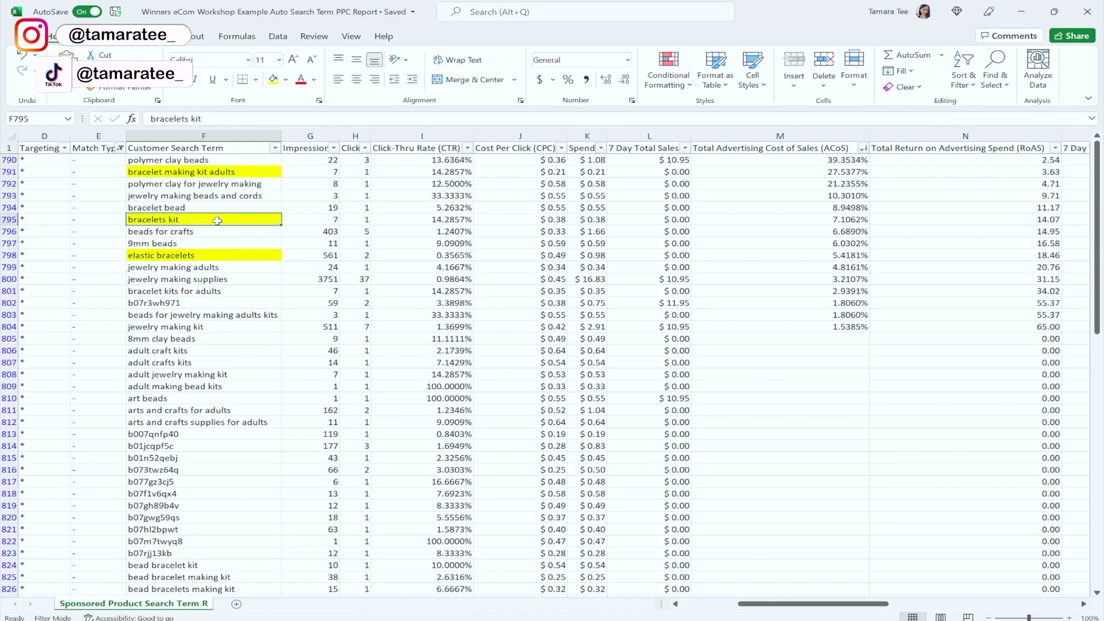
pyautogui.click(206, 172)
pyautogui.click(202, 219)
pyautogui.click(197, 256)
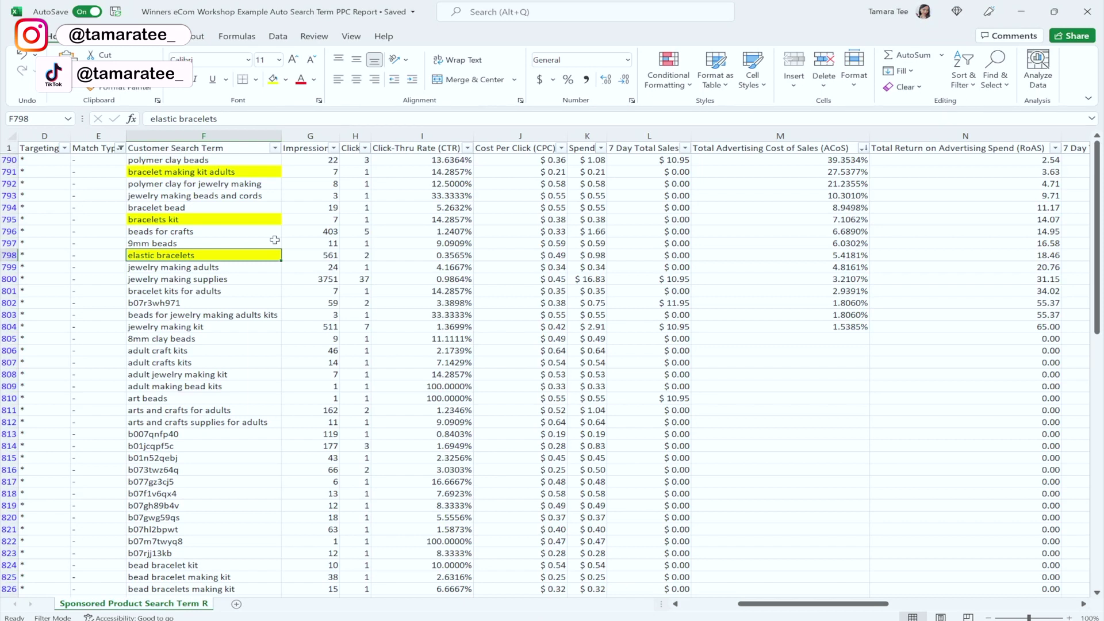
# Highlight the search term polymer clay beads with a green fill
pyautogui.click(202, 160)
pyautogui.click(285, 80)
pyautogui.click(335, 195)
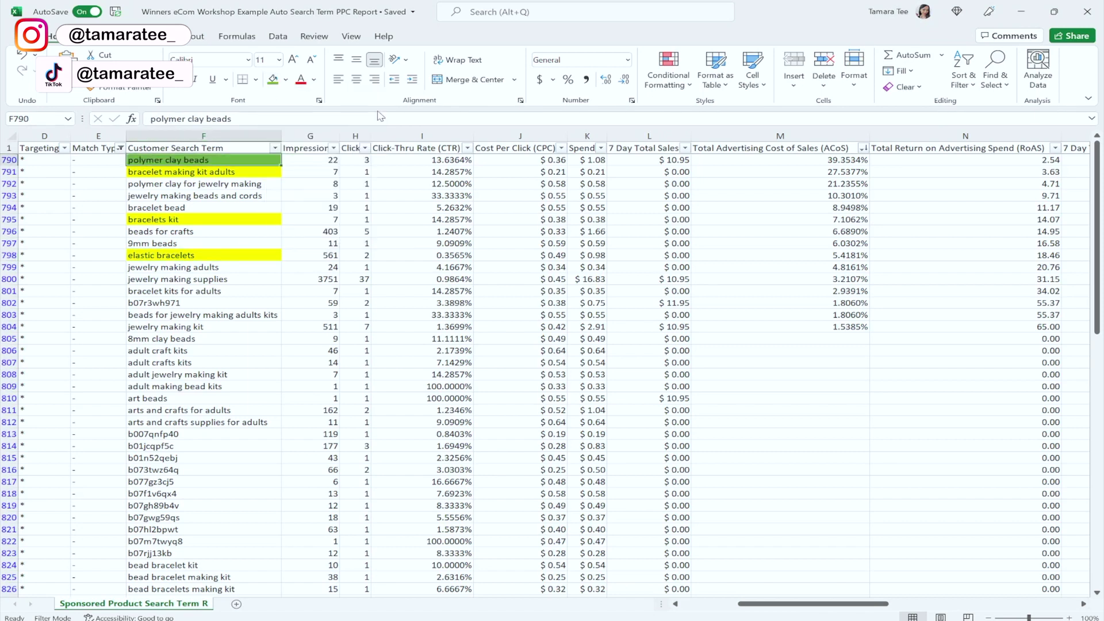
# Compare the yellow-highlighted bracelet terms with the green-highlighted polymer clay beads term
pyautogui.click(229, 176)
pyautogui.click(234, 215)
pyautogui.click(243, 255)
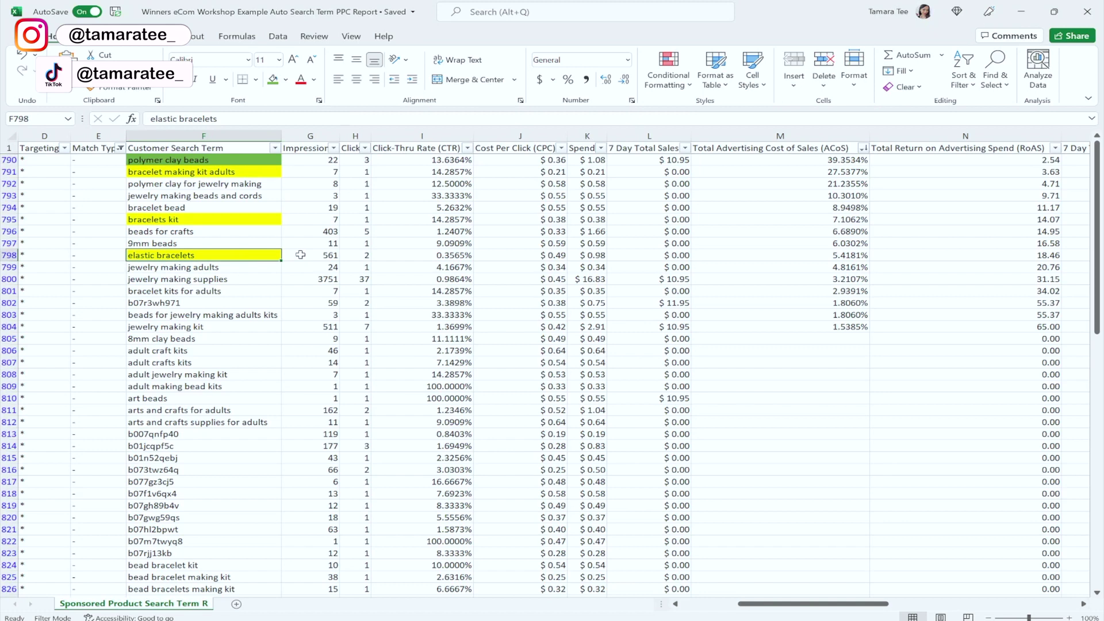
pyautogui.click(233, 222)
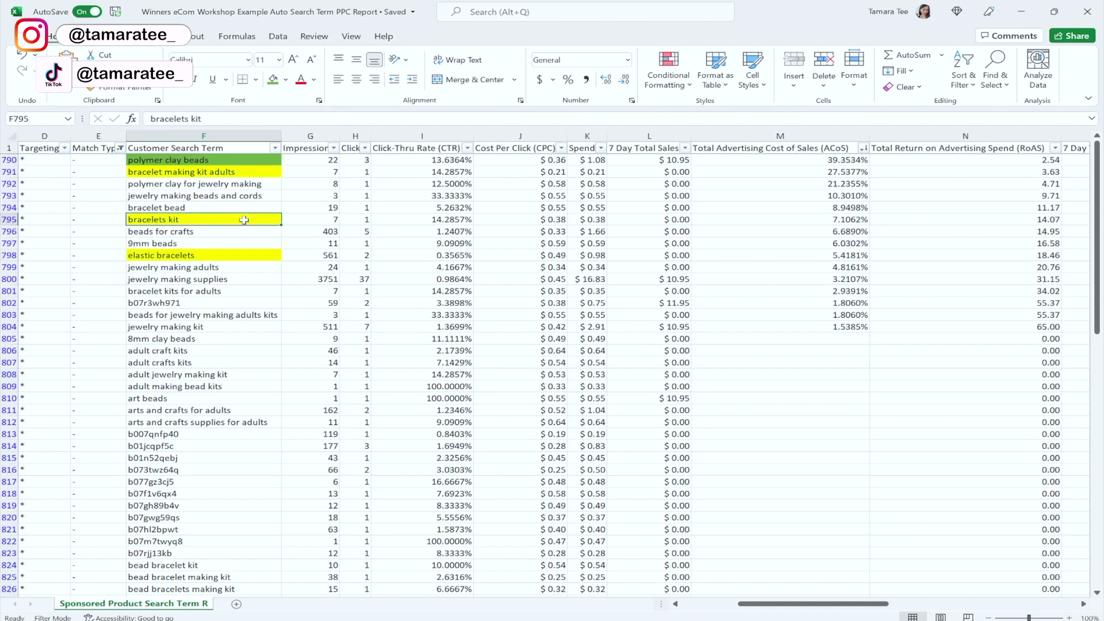
# Compare the green-highlighted polymer clay beads term with the yellow terms bracelets kit, elastic bracelets and bracelet making kit adults
pyautogui.click(236, 161)
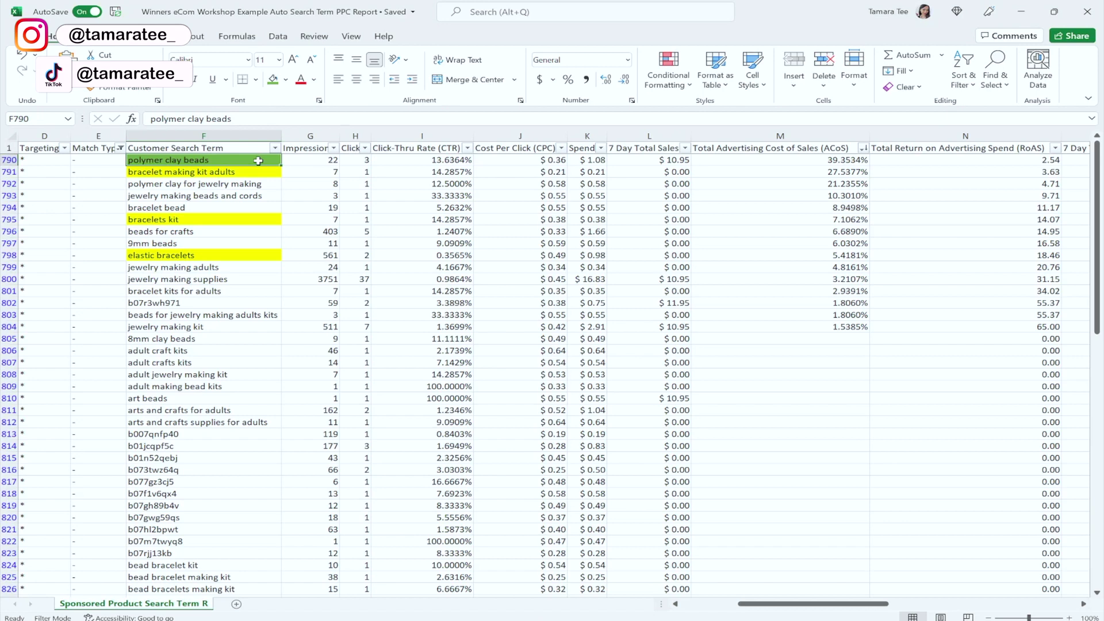
pyautogui.click(229, 218)
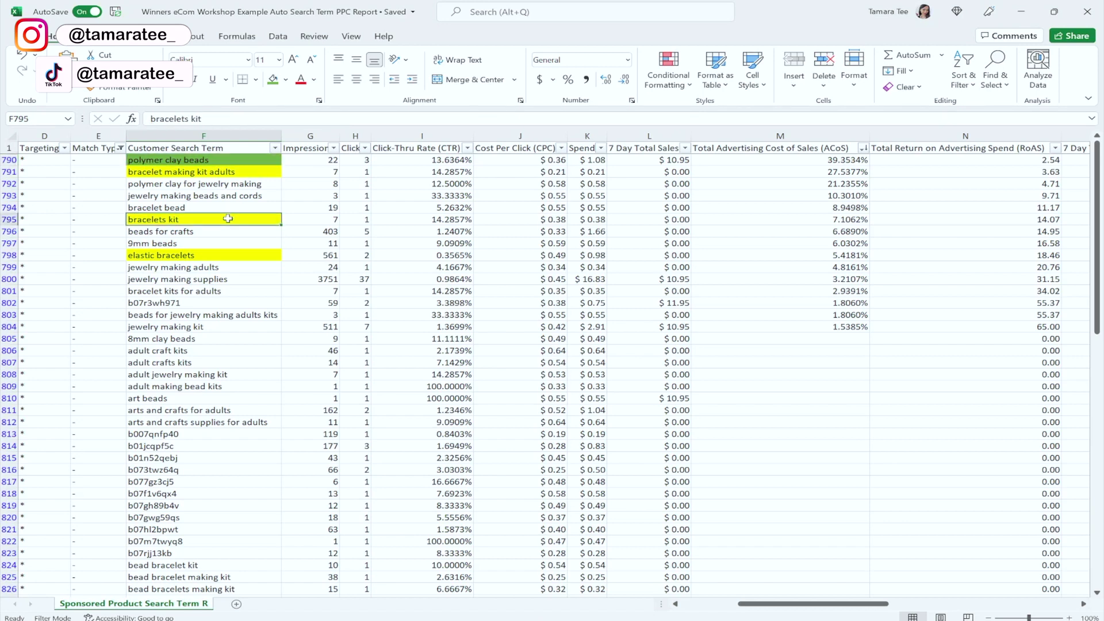
pyautogui.click(205, 255)
pyautogui.click(211, 171)
pyautogui.click(211, 219)
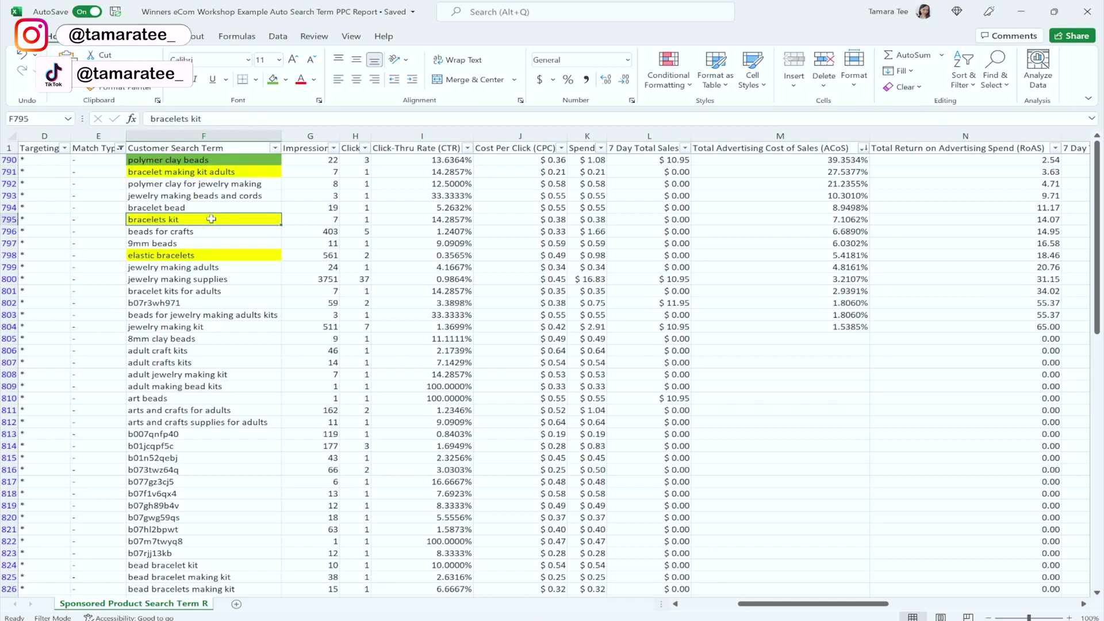
# Highlight the search term jewelry making beads and cords with the same green fill as polymer clay beads
pyautogui.click(229, 160)
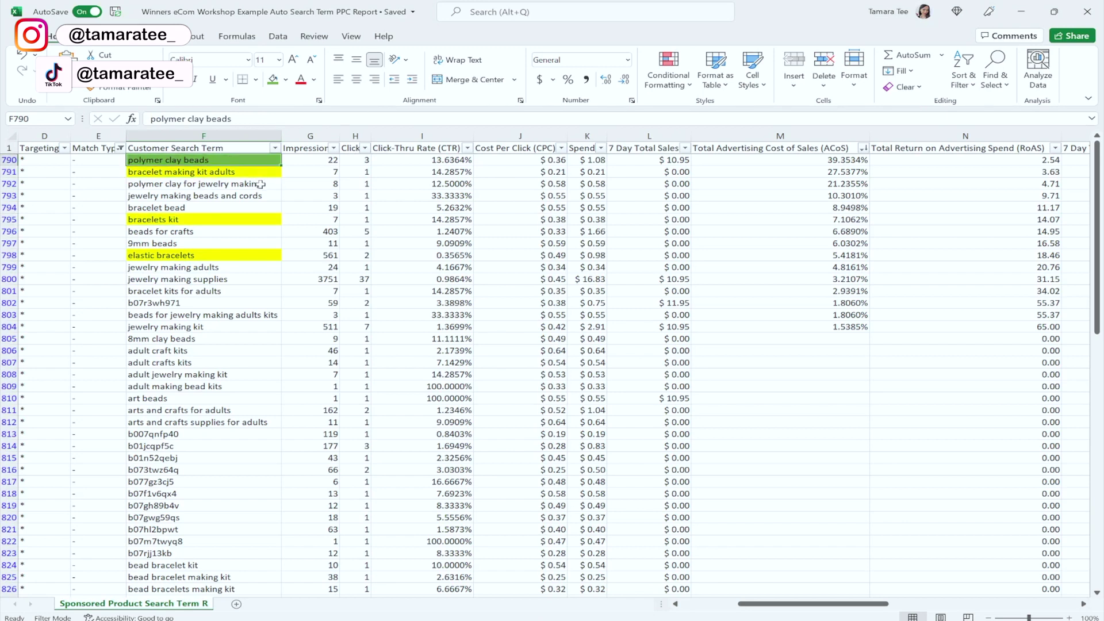
pyautogui.click(262, 194)
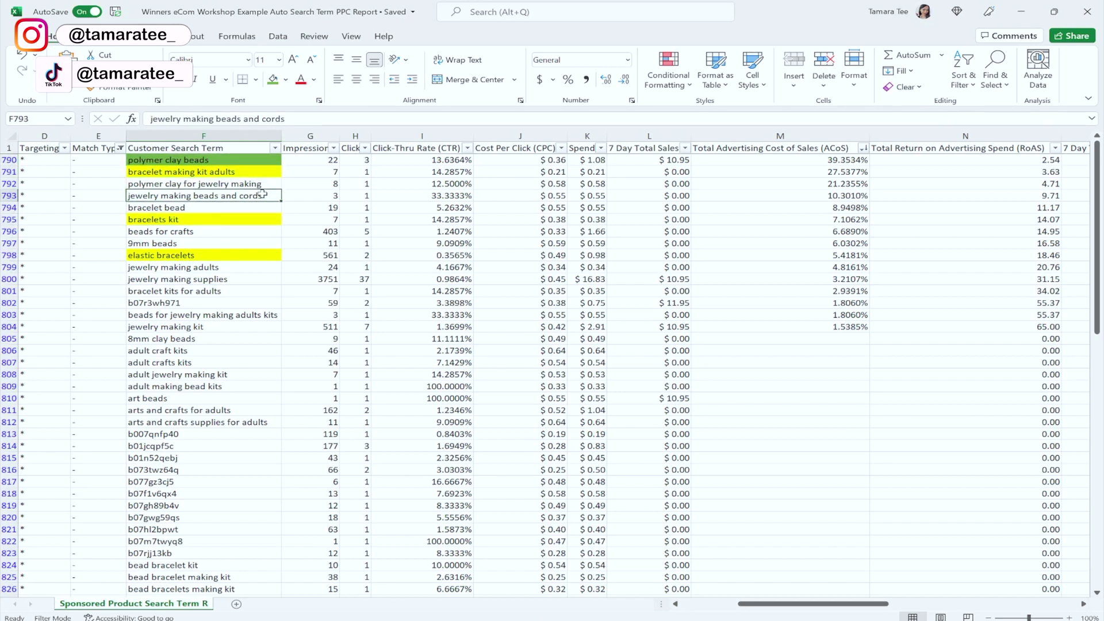
pyautogui.click(272, 80)
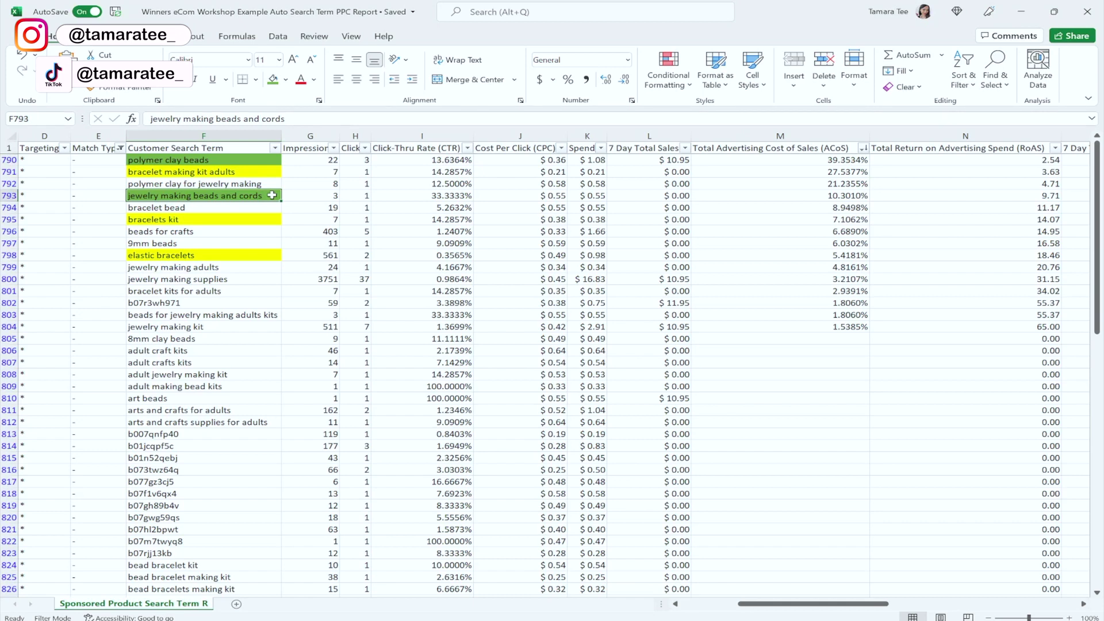
# Compare the yellow-highlighted search term bracelets kit with the unhighlighted term beads for crafts
pyautogui.click(208, 221)
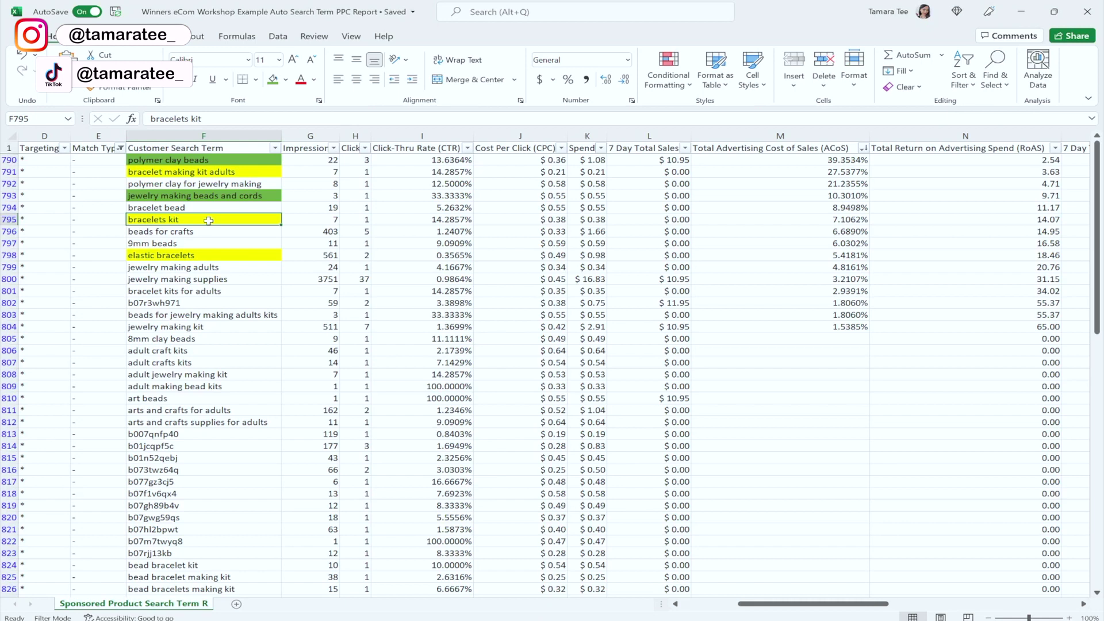
pyautogui.click(216, 233)
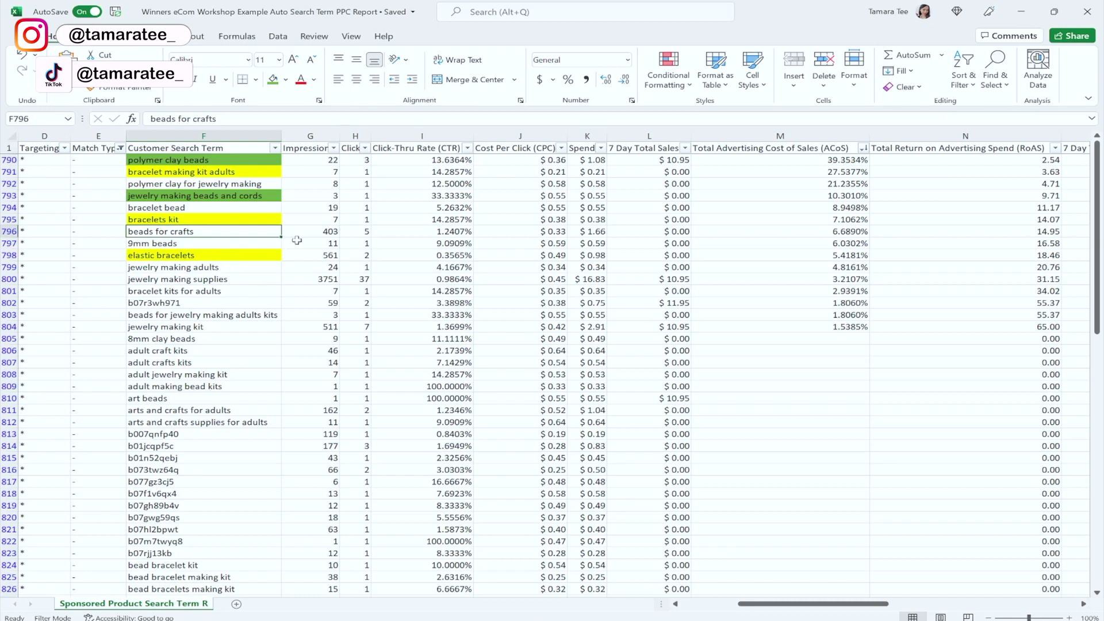
pyautogui.click(232, 217)
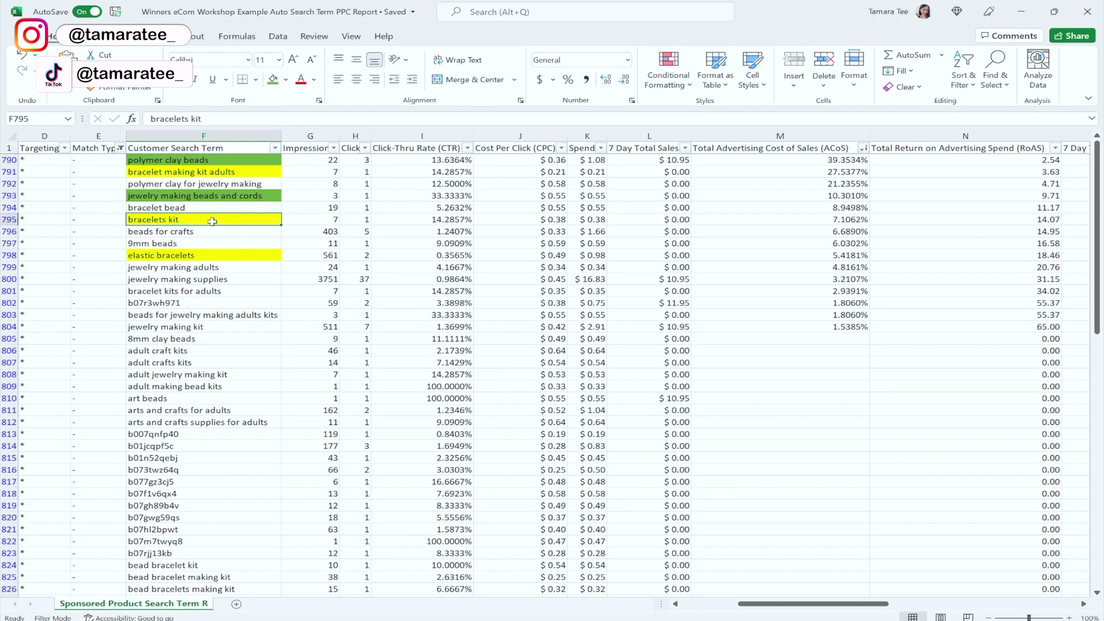
# Examine the 7-day sales, ACoS and RoAS of the search terms in rows 805 to 807, such as adult craft kits
pyautogui.click(659, 340)
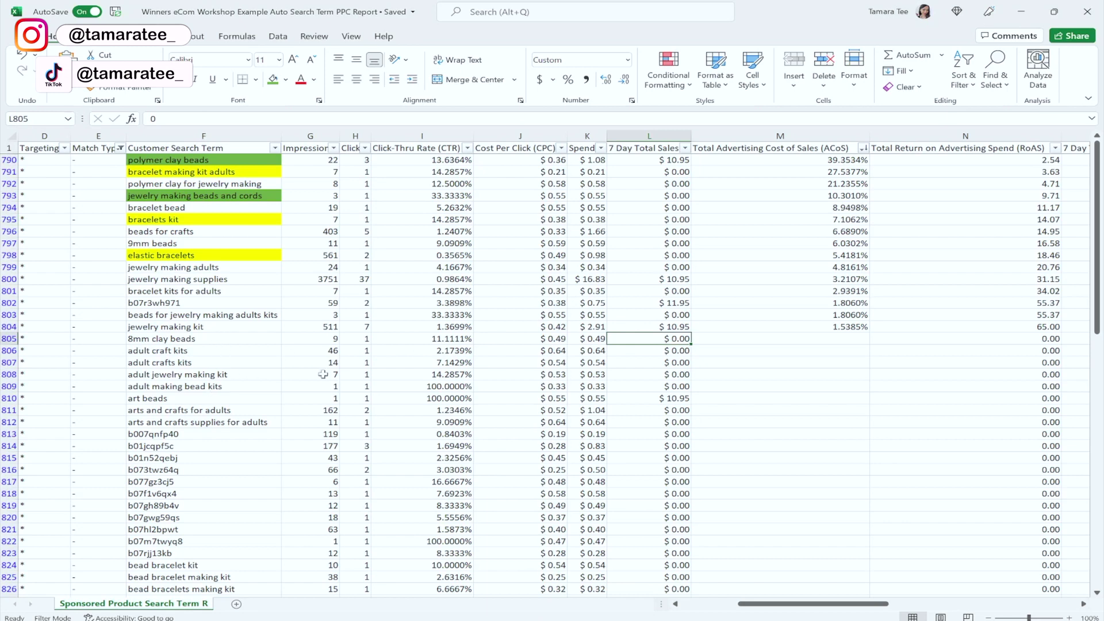
pyautogui.click(246, 351)
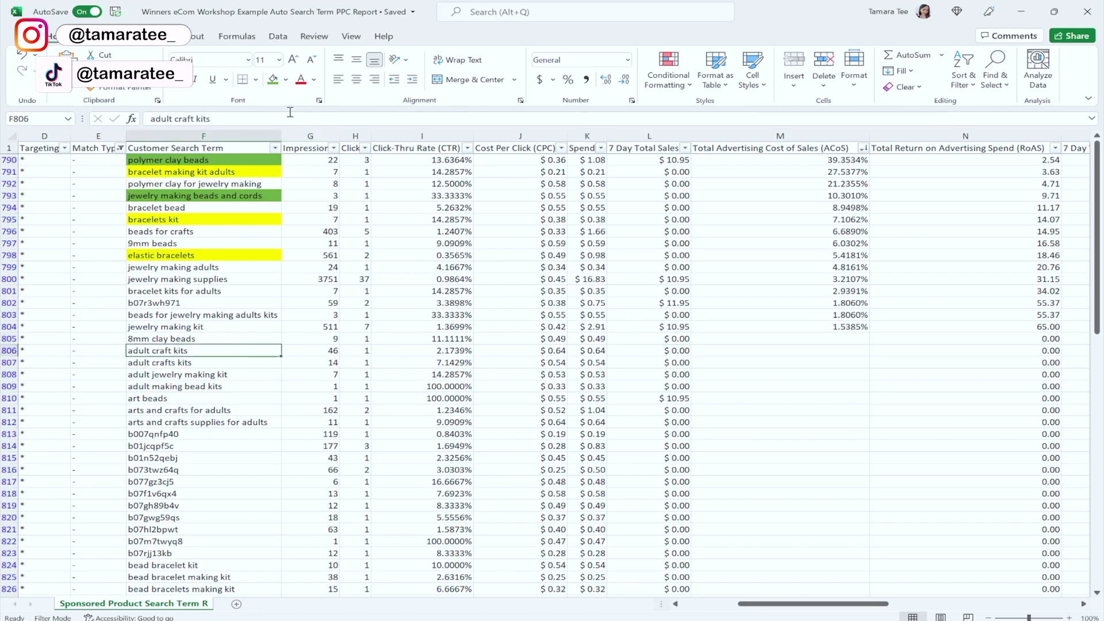
pyautogui.click(742, 347)
pyautogui.click(796, 364)
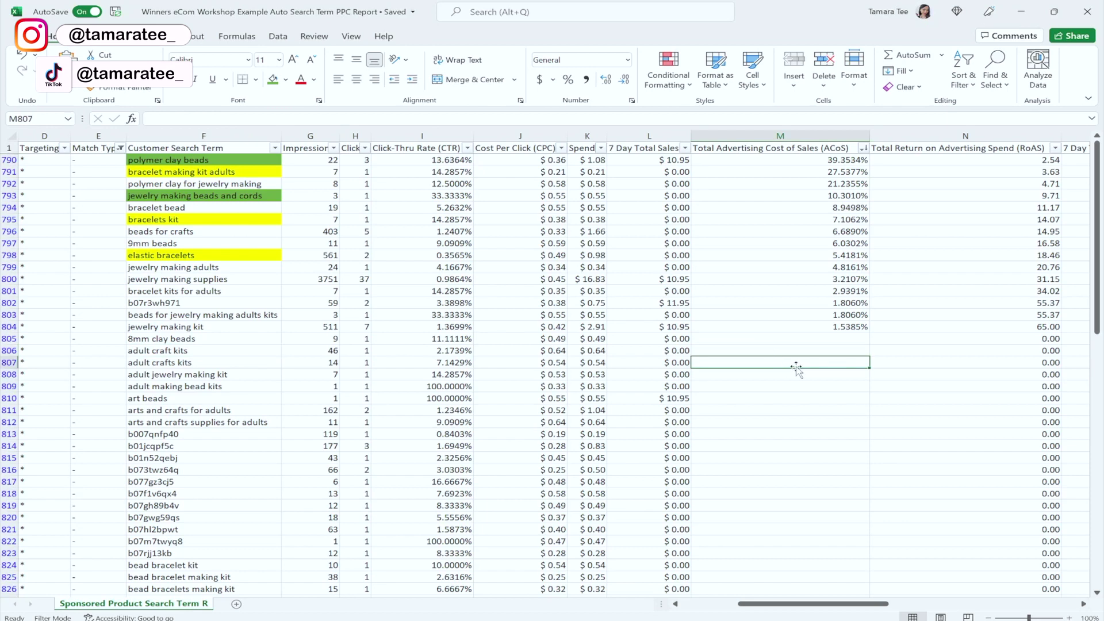
pyautogui.click(633, 363)
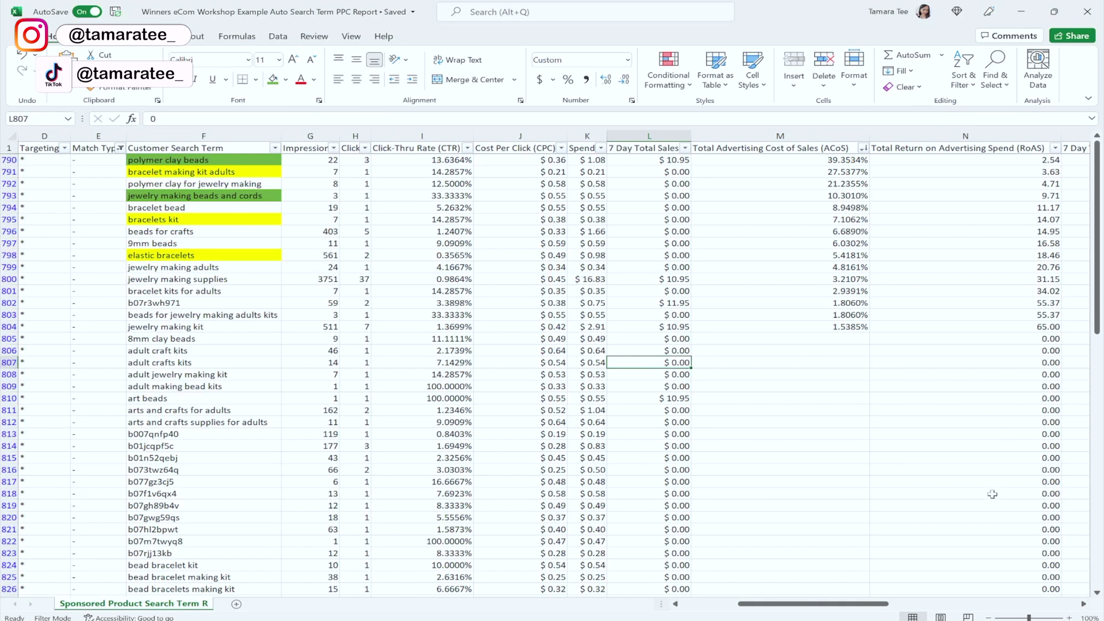
pyautogui.click(1000, 361)
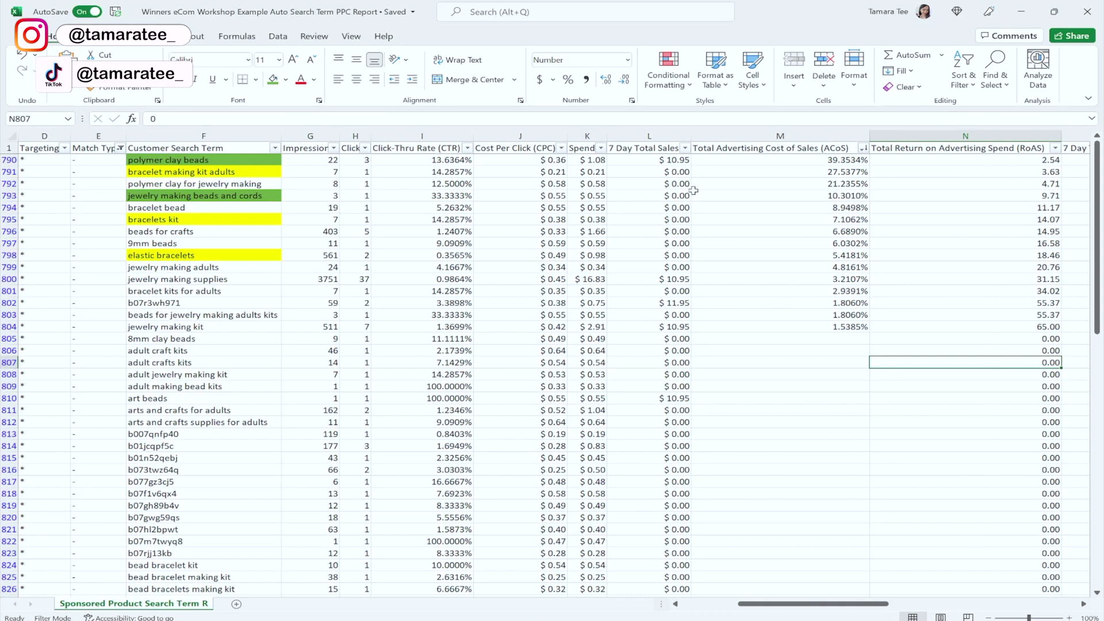
# Review the 7-day total sales and RoAS values of the search terms that have an ACoS, starting from row 790
pyautogui.moveTo(678, 164); pyautogui.dragTo(682, 329)
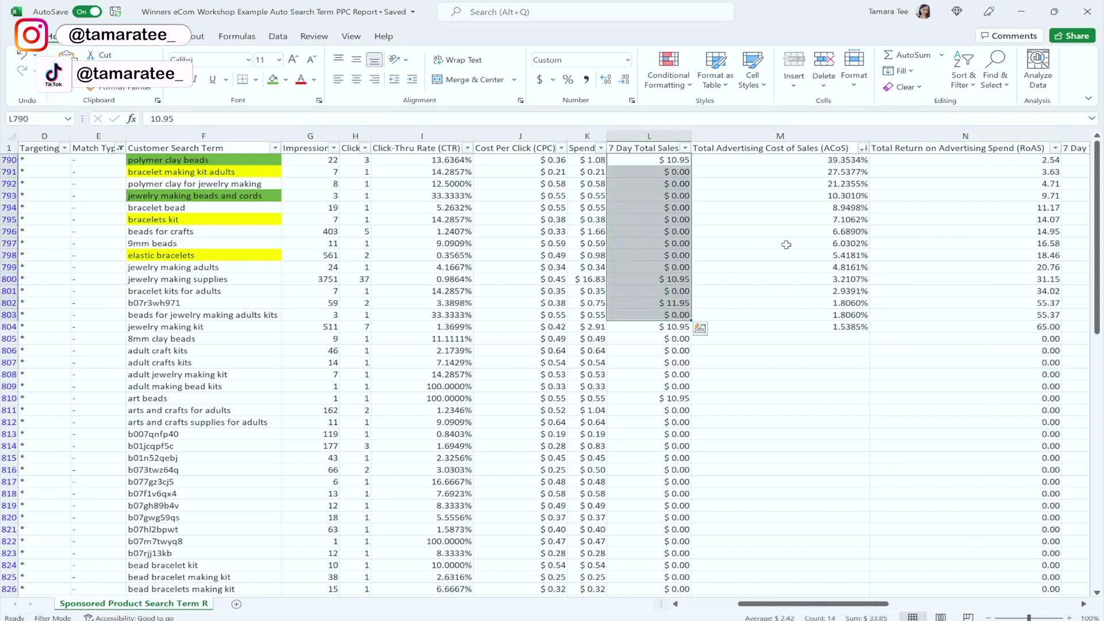
pyautogui.click(792, 245)
pyautogui.moveTo(951, 165); pyautogui.dragTo(956, 326)
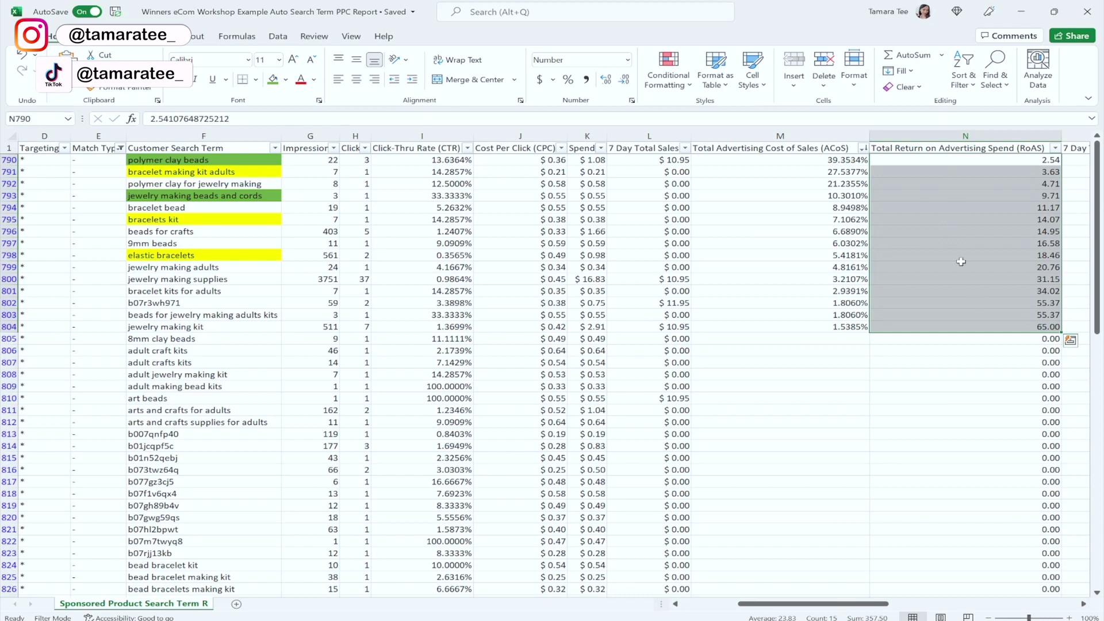
pyautogui.click(926, 421)
# Inspect the full wording of the search term adult craft kits in row 806 without changing it
pyautogui.click(244, 350)
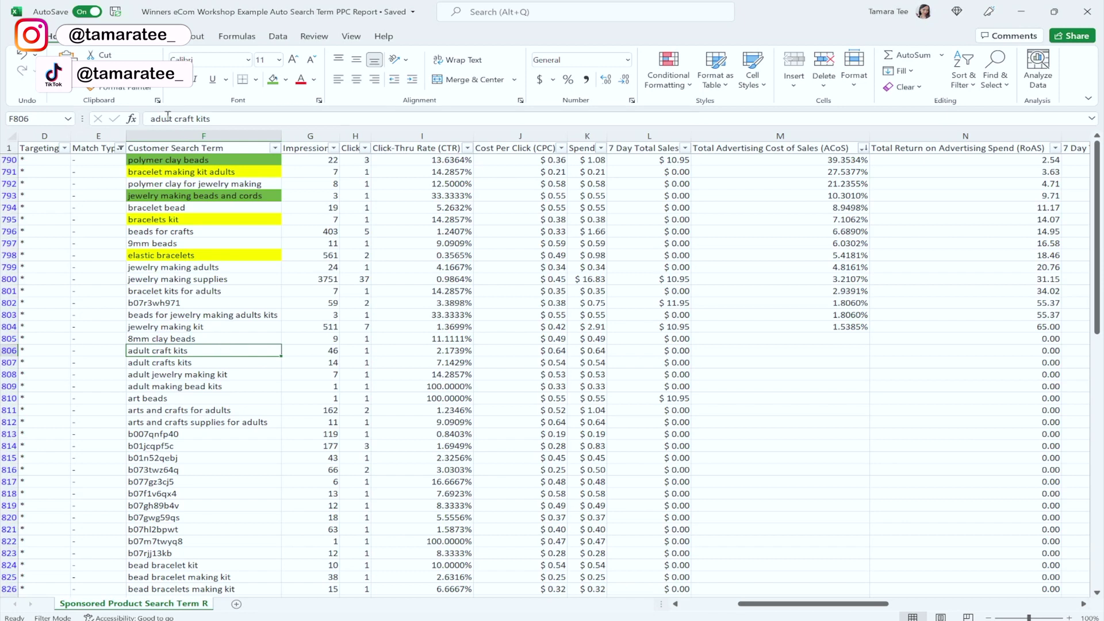
pyautogui.doubleClick(249, 350)
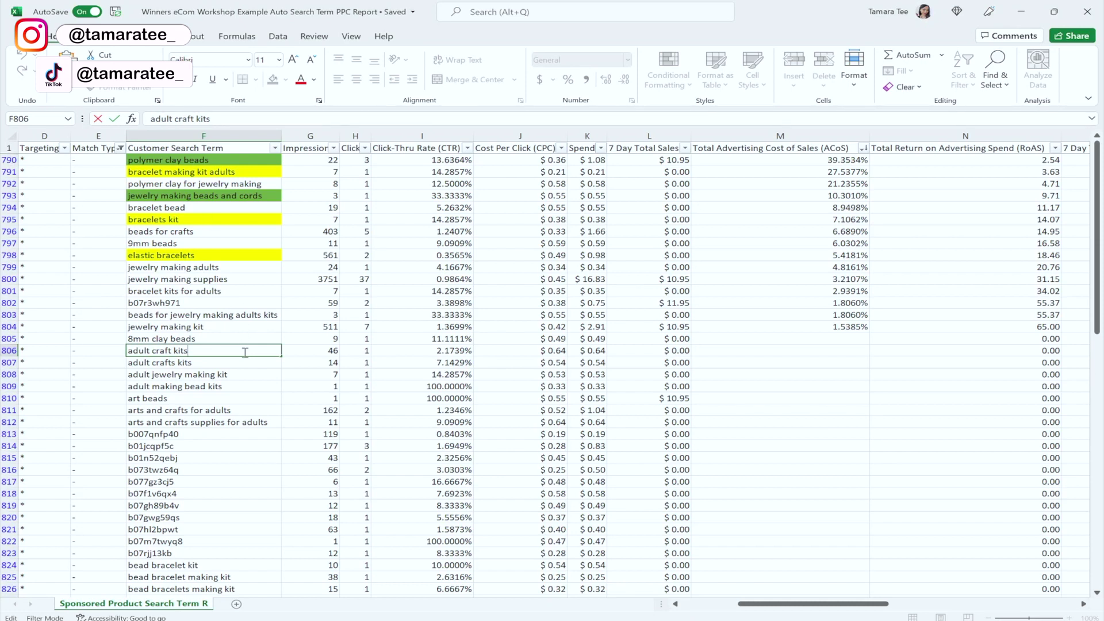
pyautogui.moveTo(244, 119); pyautogui.dragTo(149, 118)
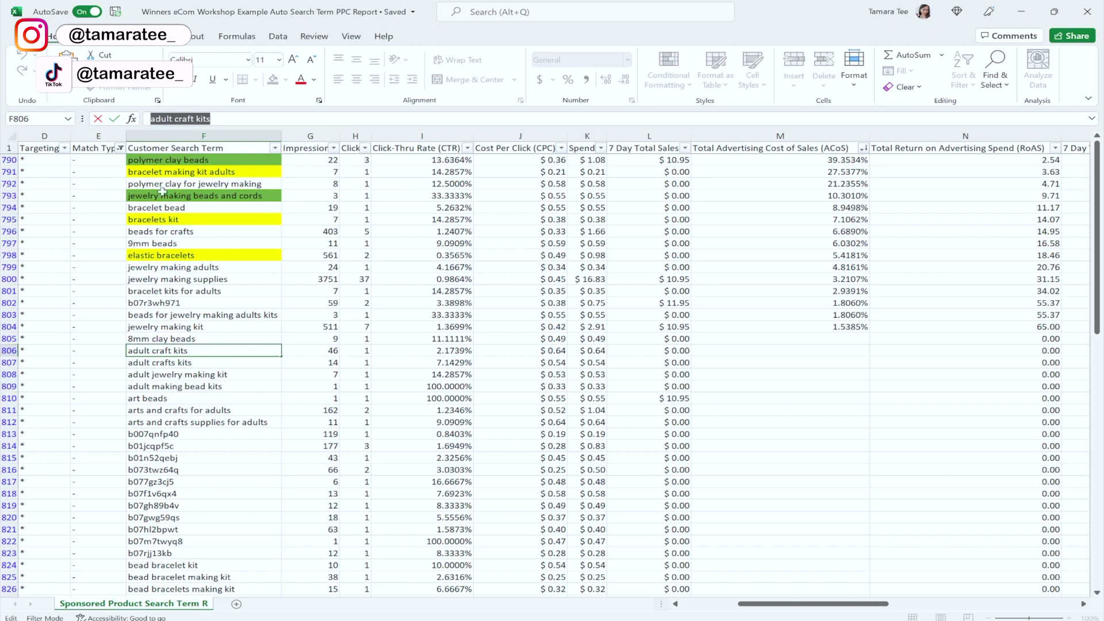
pyautogui.click(306, 376)
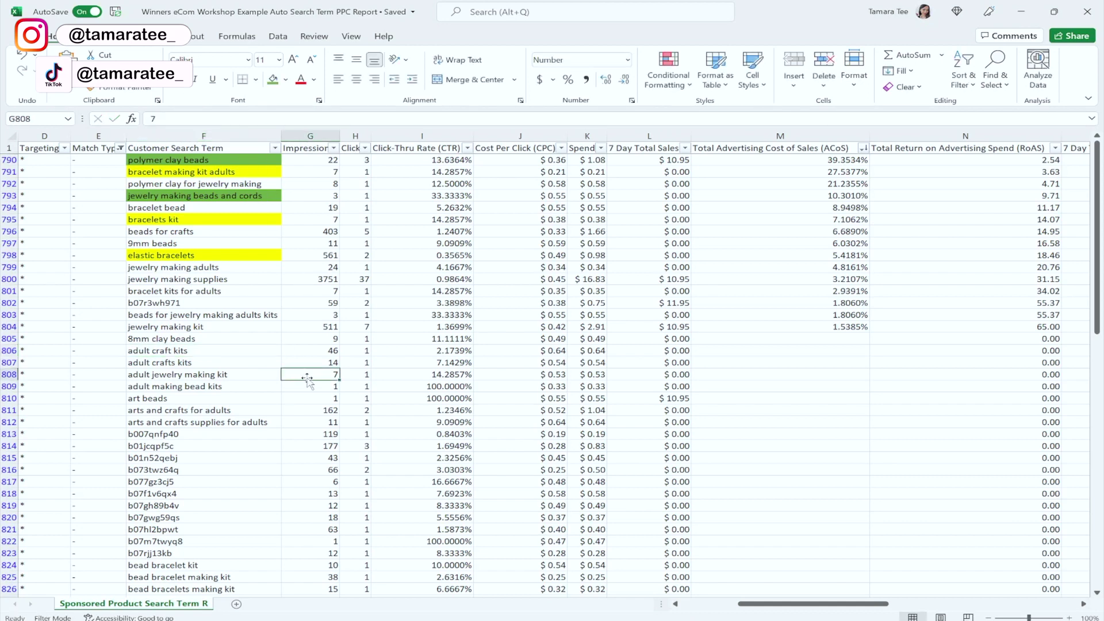
pyautogui.click(231, 351)
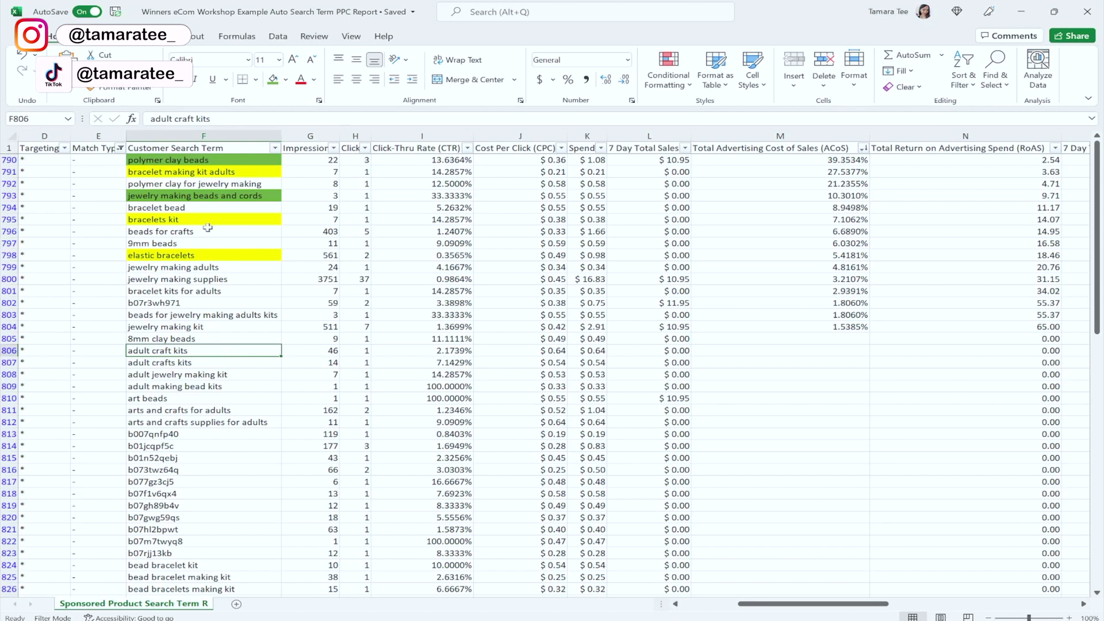
# Try extending the search term adult craft kits with "for boys" and "for girls", then restore its original wording
pyautogui.click(237, 118)
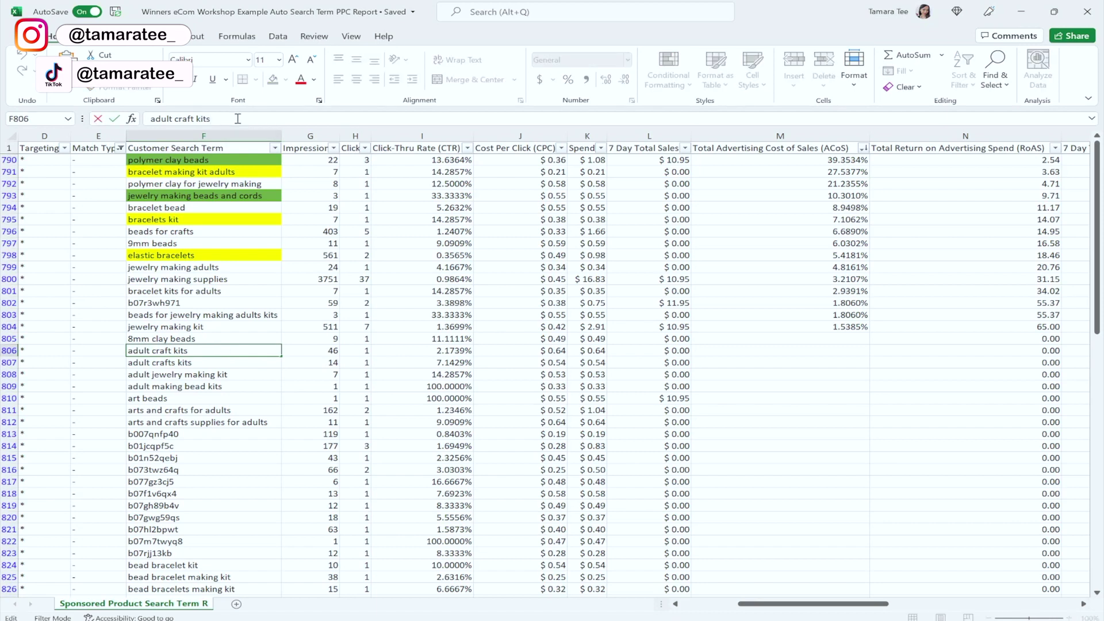
pyautogui.write('for bo')
pyautogui.press('BackSpace')
pyautogui.press('BackSpace')
pyautogui.write('boys')
pyautogui.press('BackSpace')
pyautogui.press('BackSpace')
pyautogui.press('BackSpace')
pyautogui.press('BackSpace')
pyautogui.write('girls')
pyautogui.press('BackSpace')
pyautogui.press('BackSpace')
pyautogui.press('BackSpace')
pyautogui.press('BackSpace')
pyautogui.press('BackSpace')
pyautogui.press('BackSpace')
pyautogui.press('BackSpace')
pyautogui.press('BackSpace')
pyautogui.press('Return')
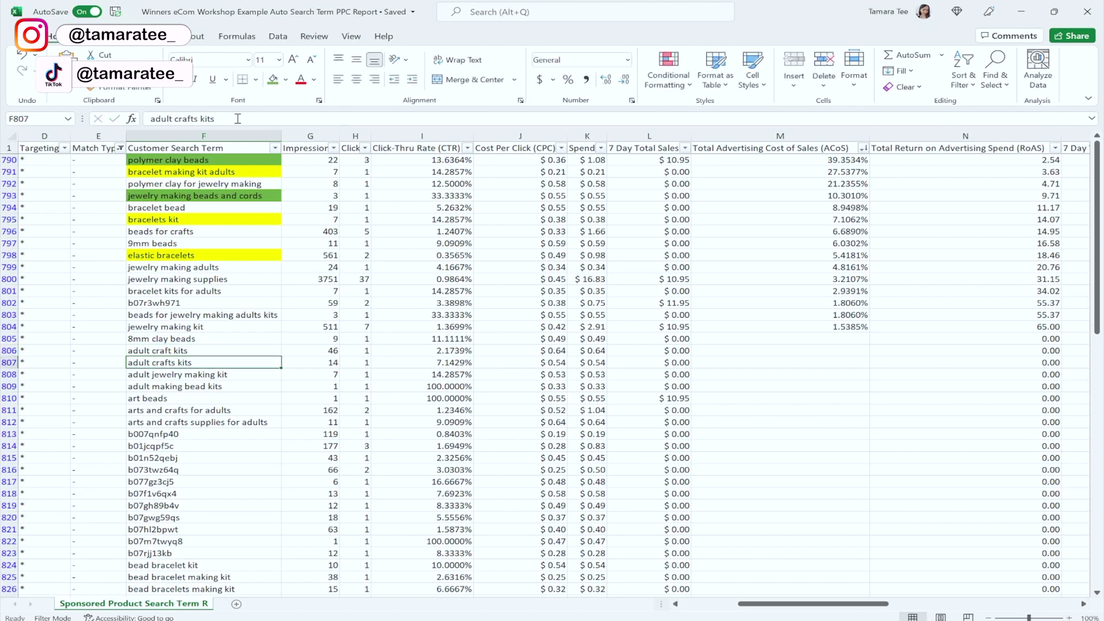
# Examine the RoAS values from row 805 down and the matching customer search terms around adult craft kits
pyautogui.click(195, 351)
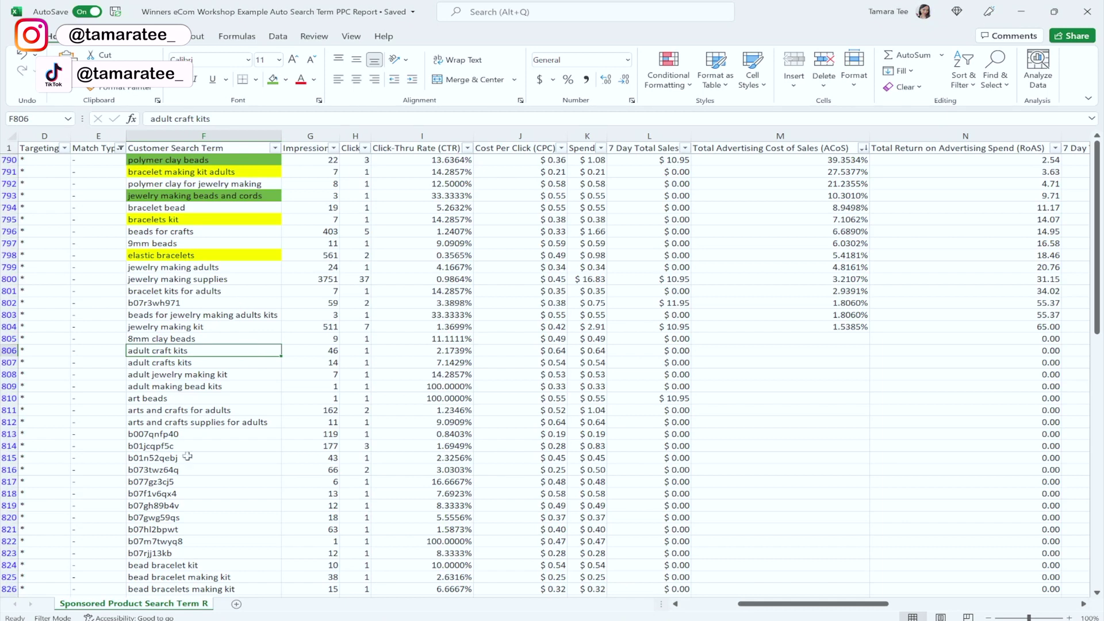
pyautogui.moveTo(931, 340); pyautogui.dragTo(962, 514)
pyautogui.click(953, 374)
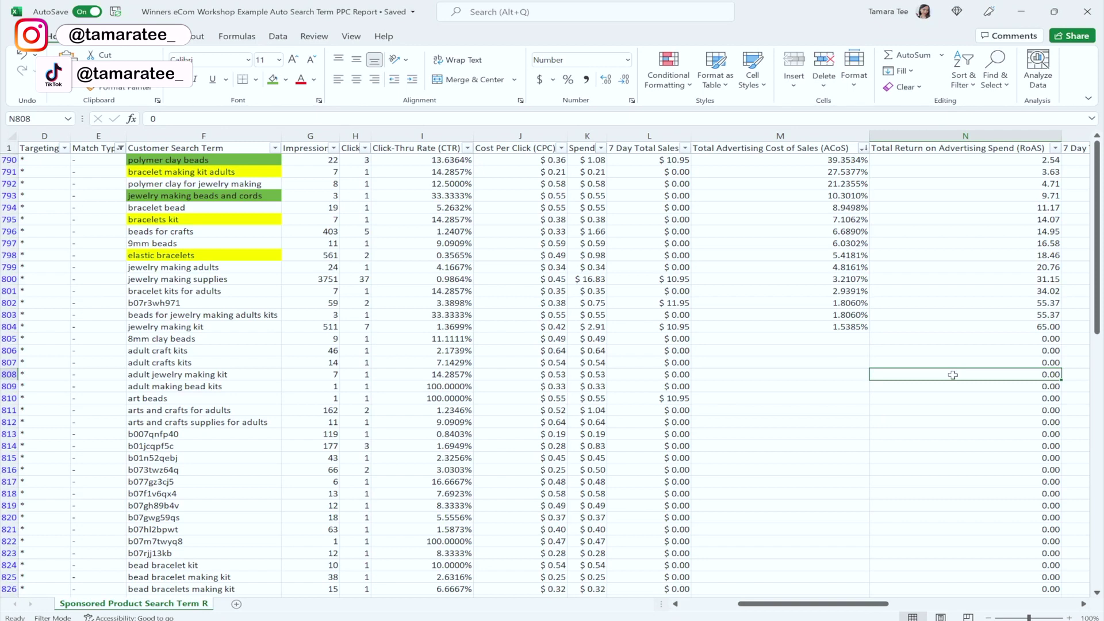
pyautogui.moveTo(224, 327); pyautogui.dragTo(204, 505)
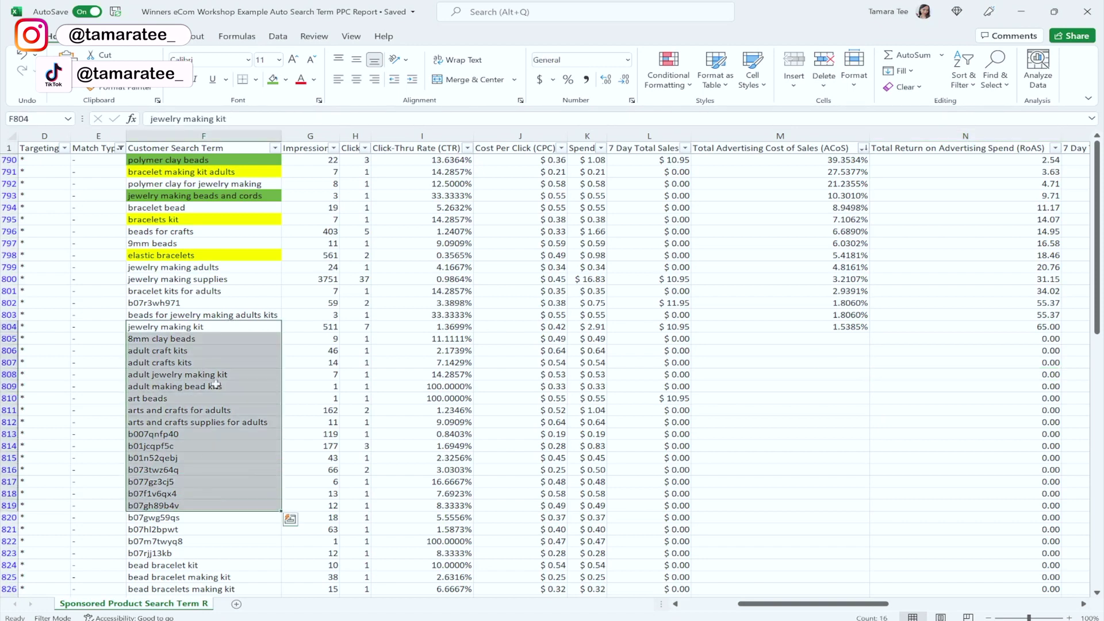
pyautogui.click(213, 362)
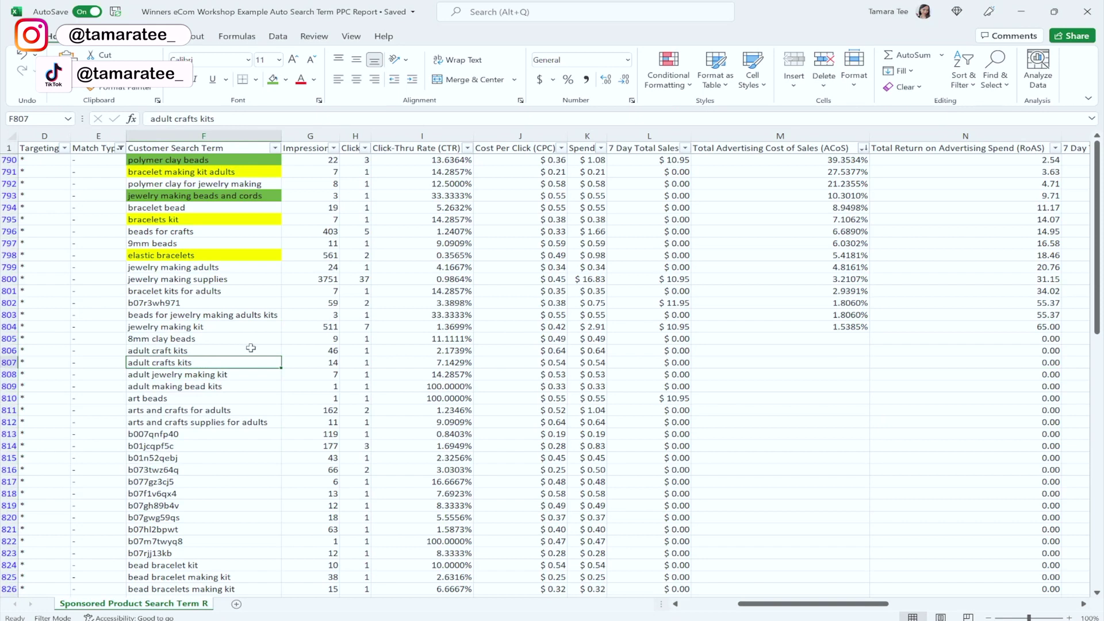
pyautogui.click(190, 350)
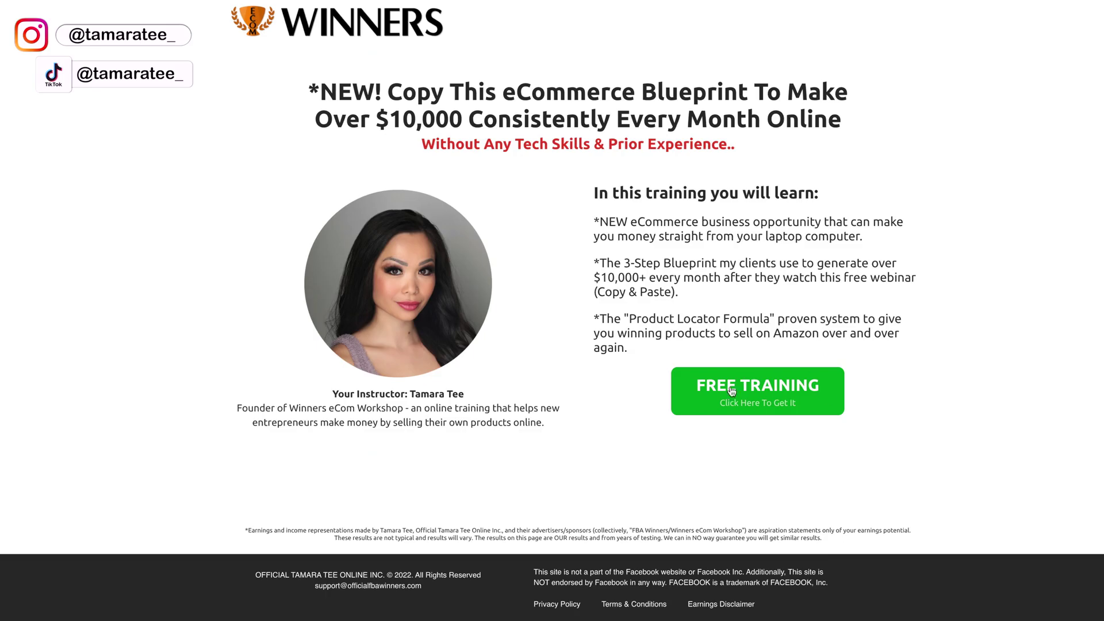
pyautogui.click(753, 399)
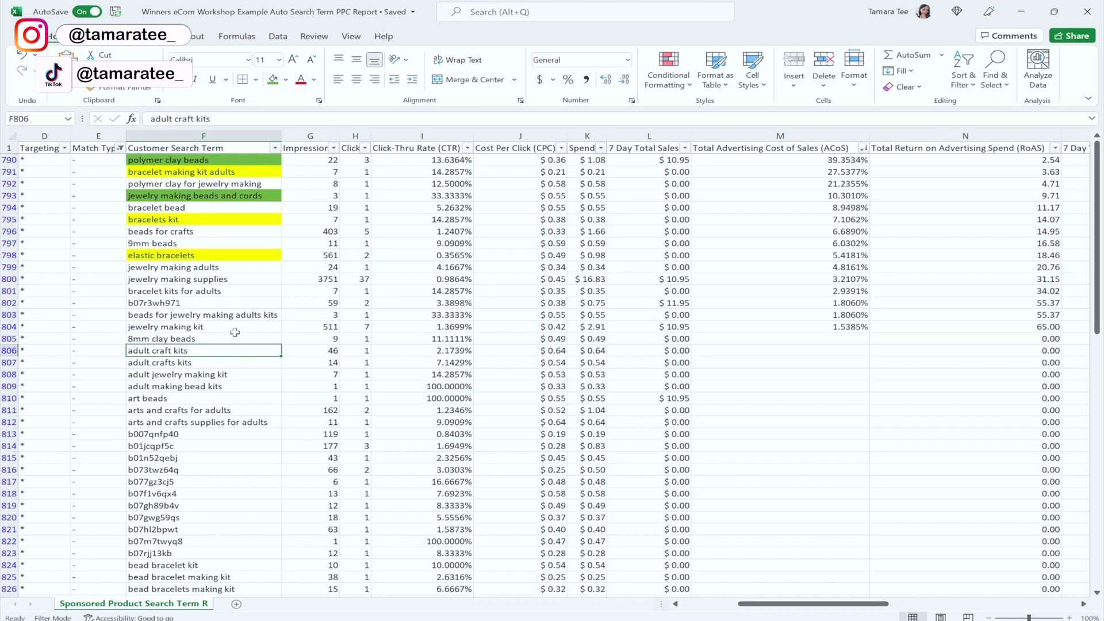
# Review one search term from each group: bracelets kit, jewelry making beads and cords, and adult craft kits
pyautogui.click(235, 216)
pyautogui.click(227, 195)
pyautogui.click(201, 352)
# Examine the ASIN search terms in rows 813 to 823 and look through the remaining customer search terms below them
pyautogui.click(240, 434)
pyautogui.moveTo(226, 435); pyautogui.dragTo(233, 553)
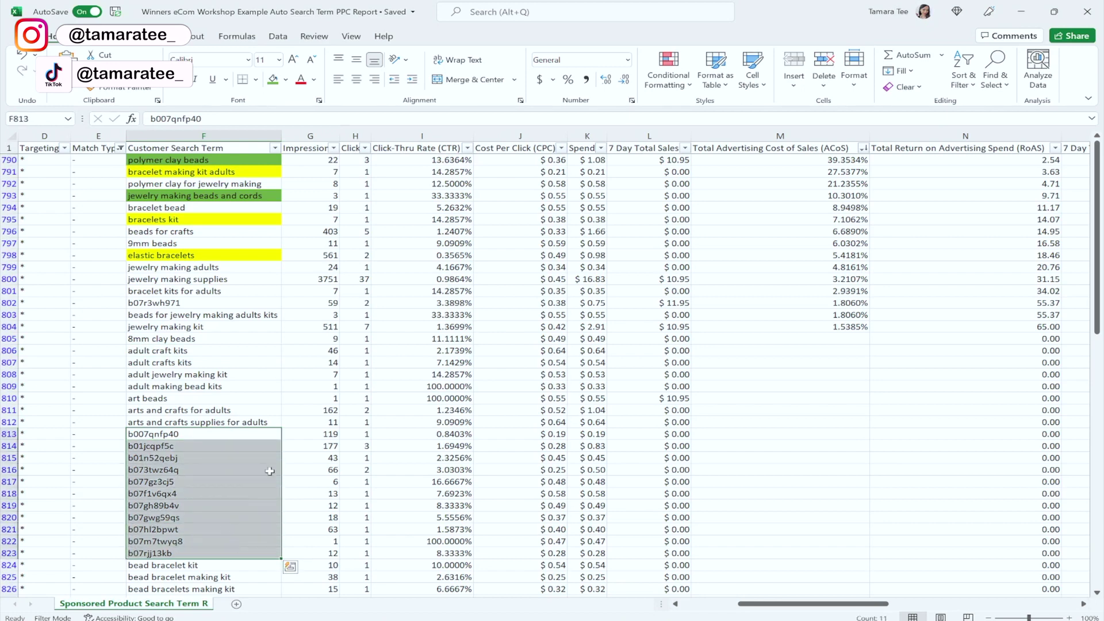
pyautogui.click(243, 436)
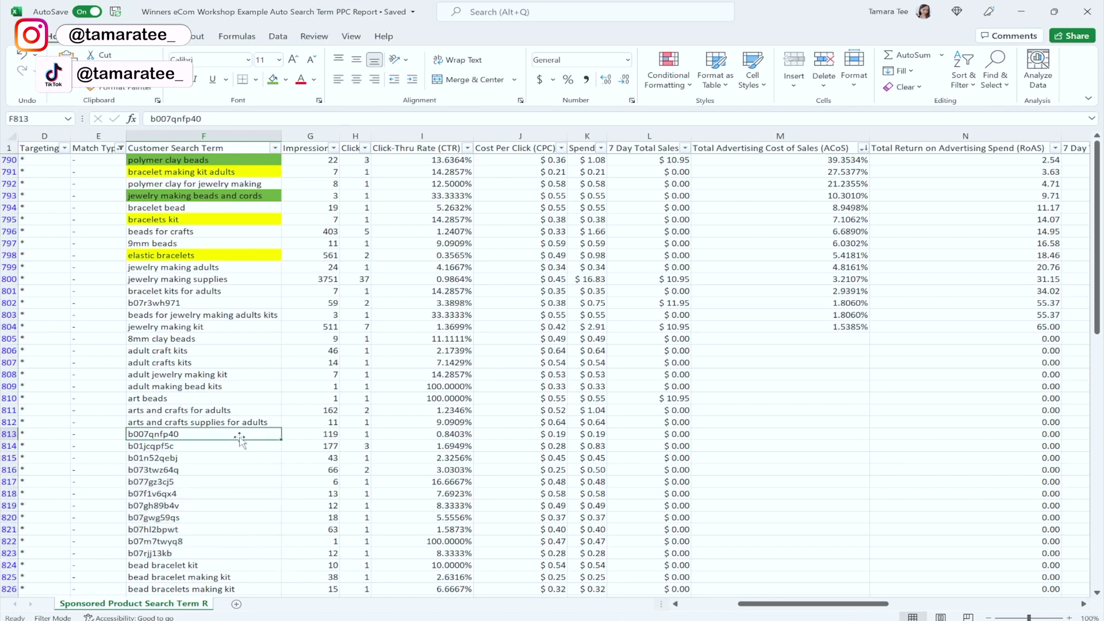
pyautogui.scroll(-2, 261, 432)
pyautogui.scroll(-1, 258, 431)
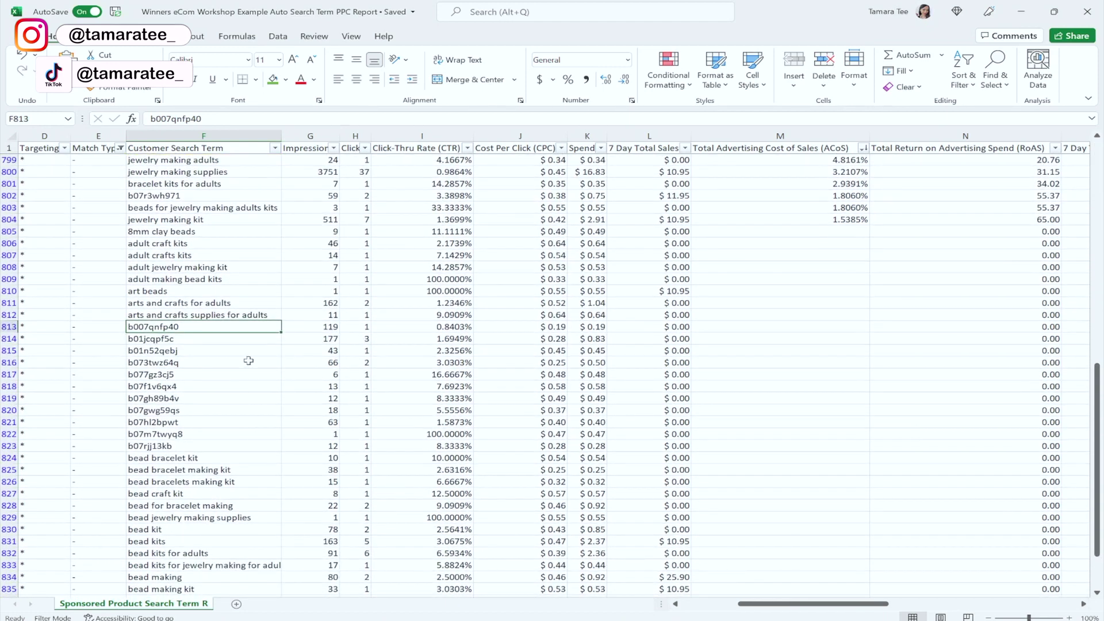
pyautogui.scroll(-8, 249, 362)
pyautogui.scroll(-20, 248, 361)
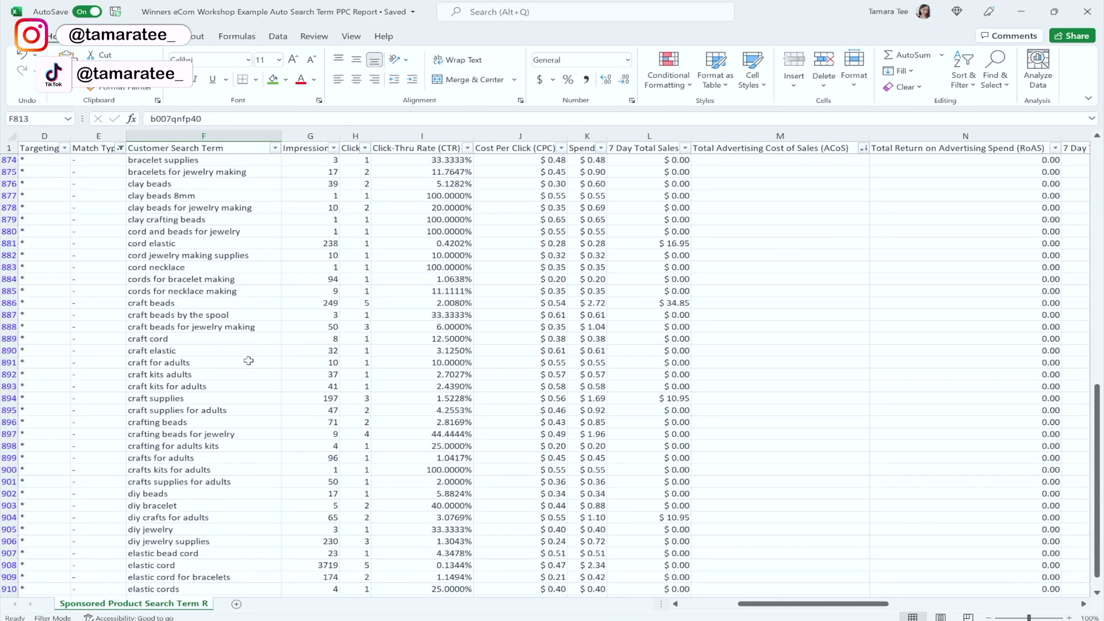
pyautogui.scroll(20, 248, 360)
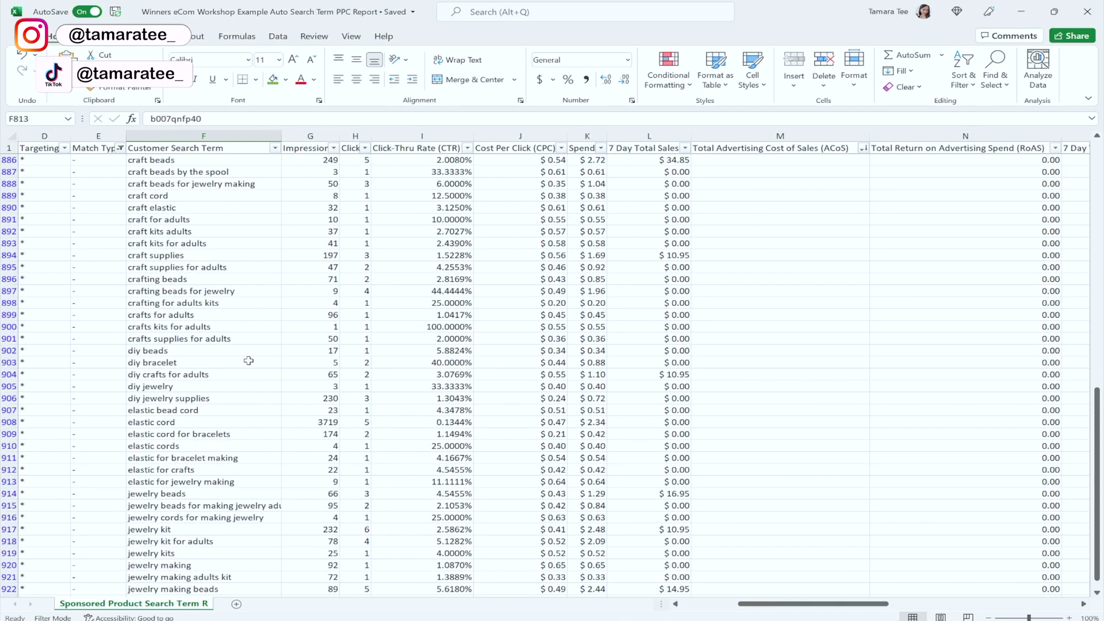
pyautogui.scroll(11, 206, 291)
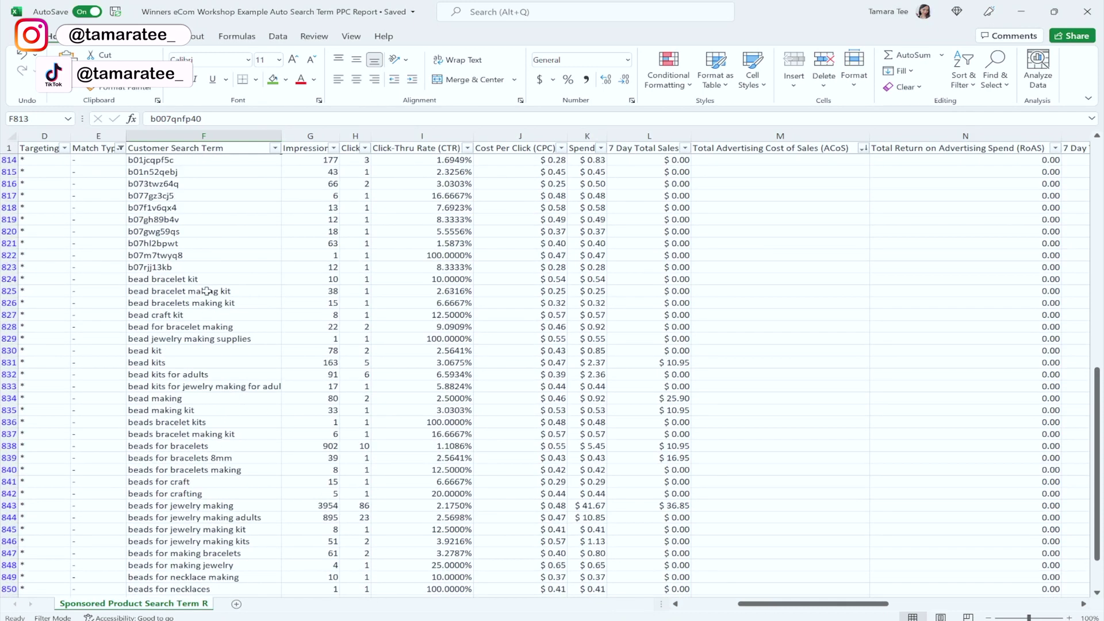
# Examine the block of ASIN search terms in F813:F823, from b007qnfp40 to b07rjj13kb, along with the color-coded terms above it
pyautogui.moveTo(185, 326); pyautogui.dragTo(256, 424)
pyautogui.click(257, 421)
pyautogui.moveTo(208, 326); pyautogui.dragTo(256, 448)
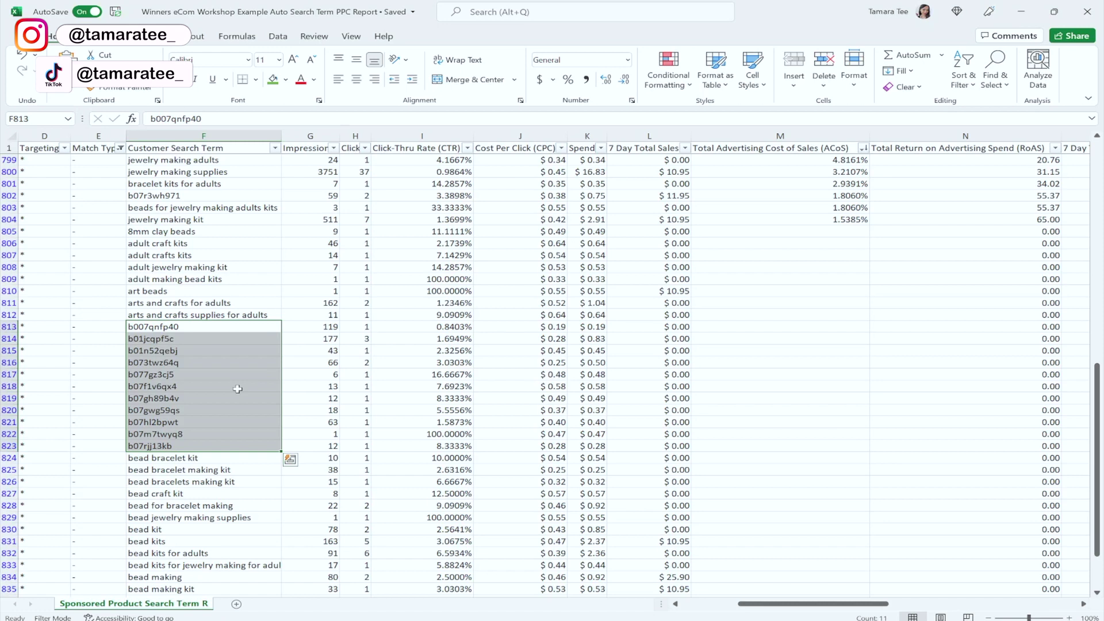
pyautogui.click(215, 328)
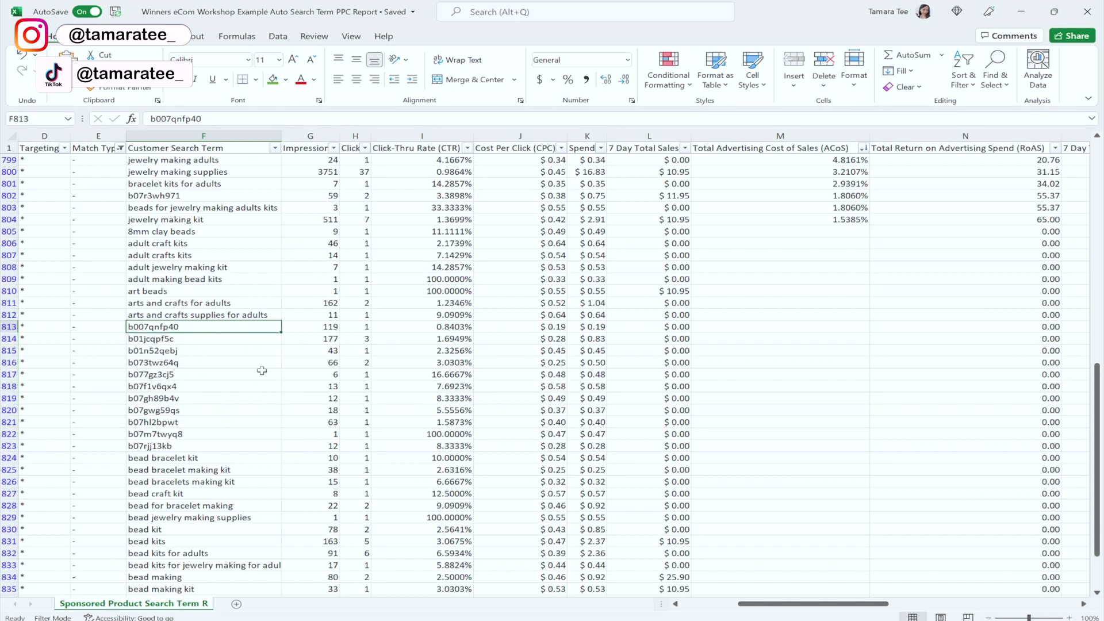
pyautogui.moveTo(247, 329); pyautogui.dragTo(258, 443)
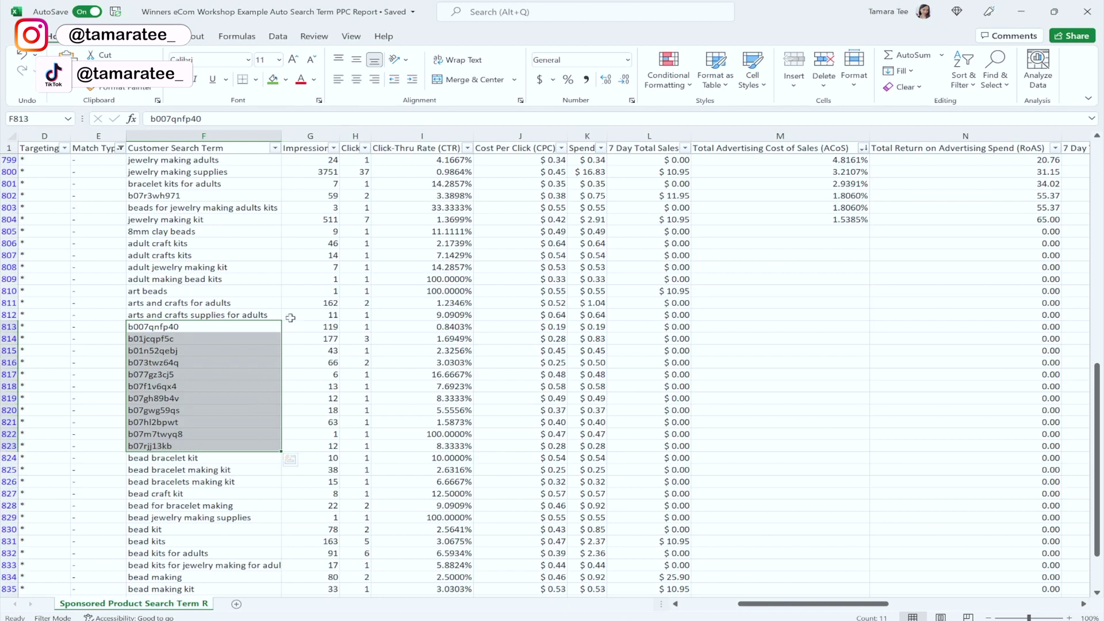
pyautogui.click(230, 365)
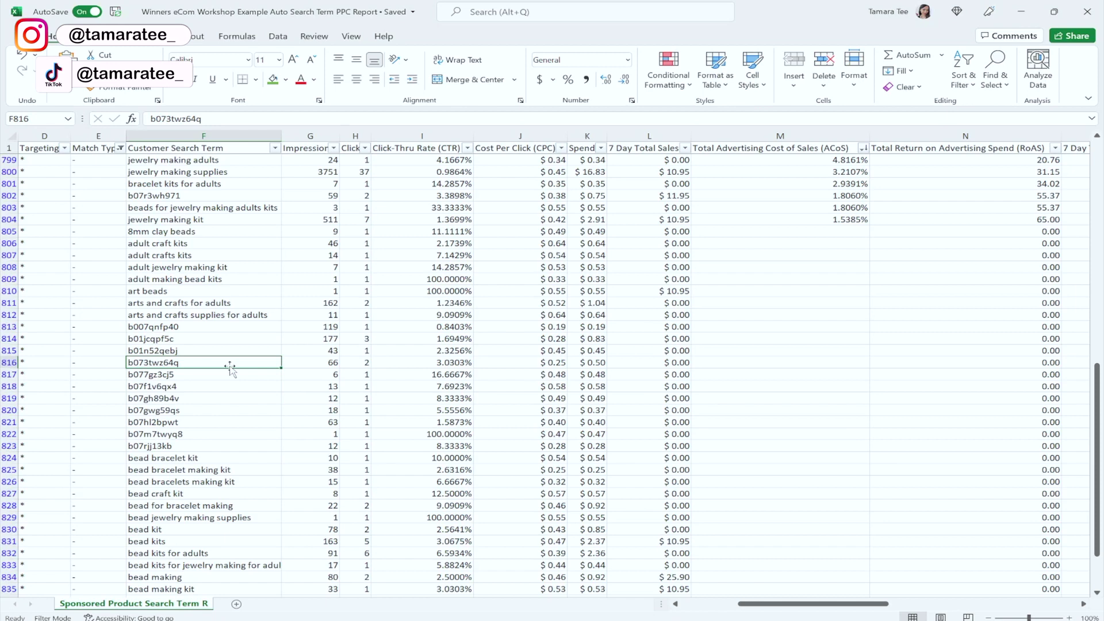
pyautogui.moveTo(216, 328); pyautogui.dragTo(217, 446)
pyautogui.click(204, 384)
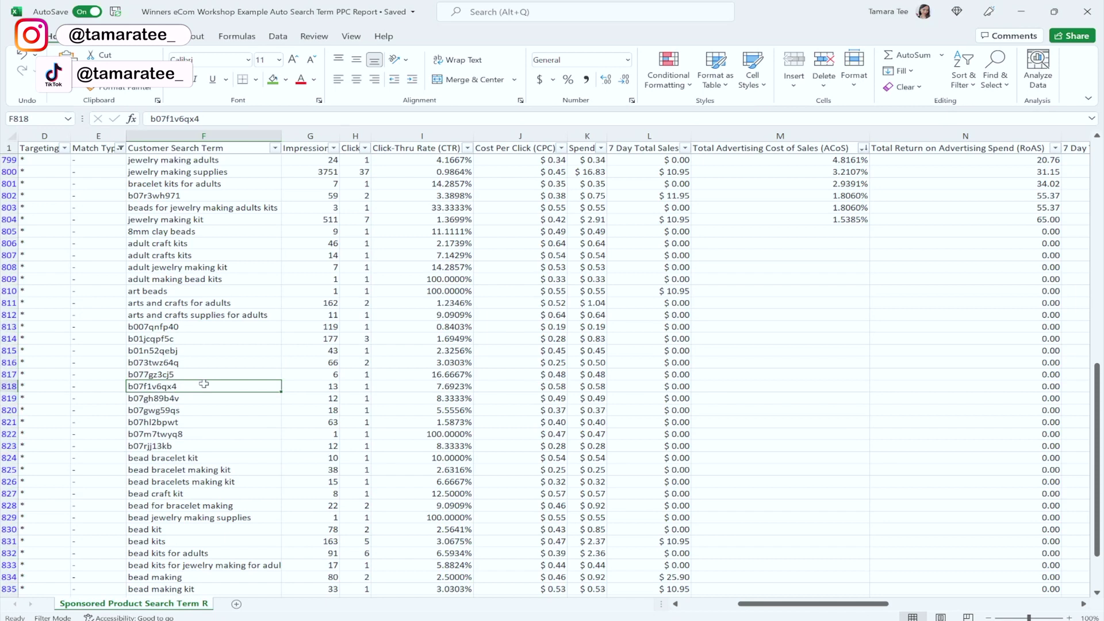
pyautogui.scroll(3, 204, 384)
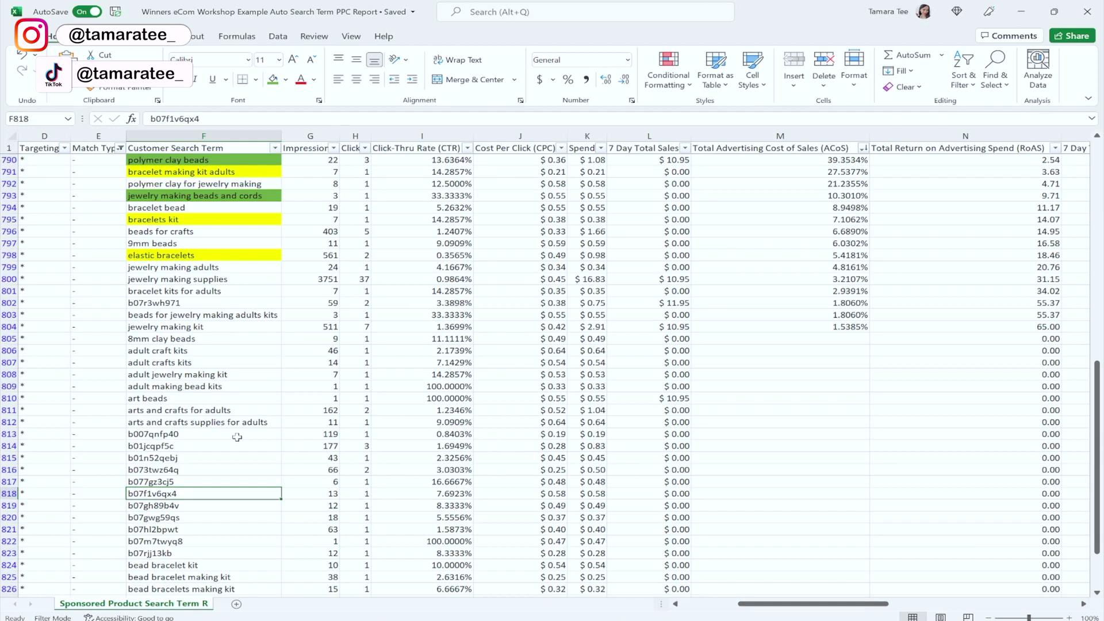
pyautogui.moveTo(236, 436); pyautogui.dragTo(245, 553)
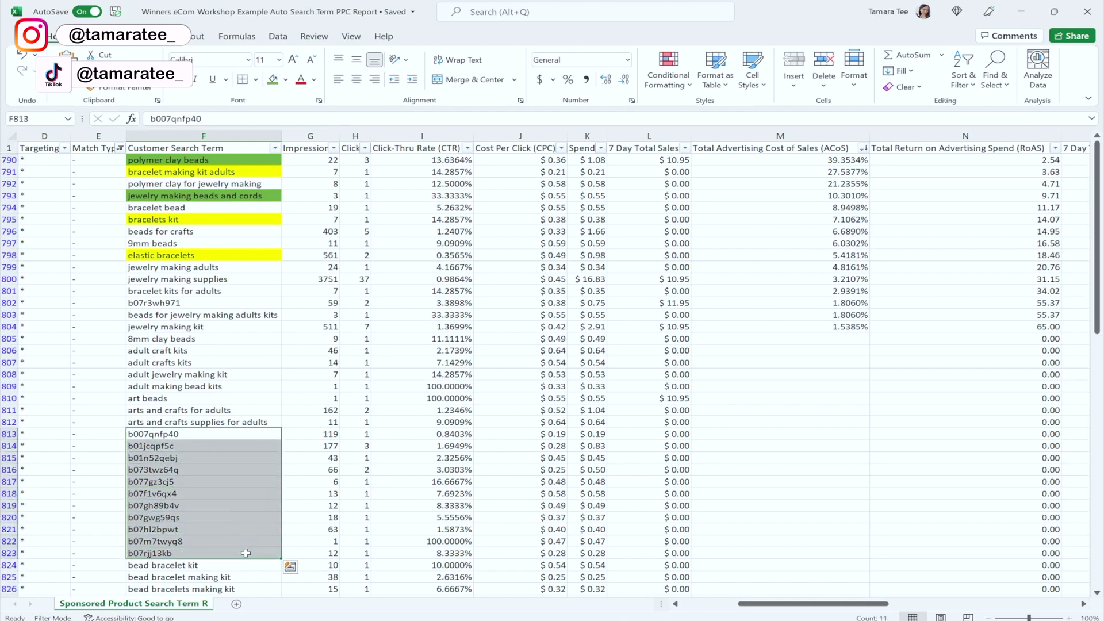
pyautogui.click(260, 435)
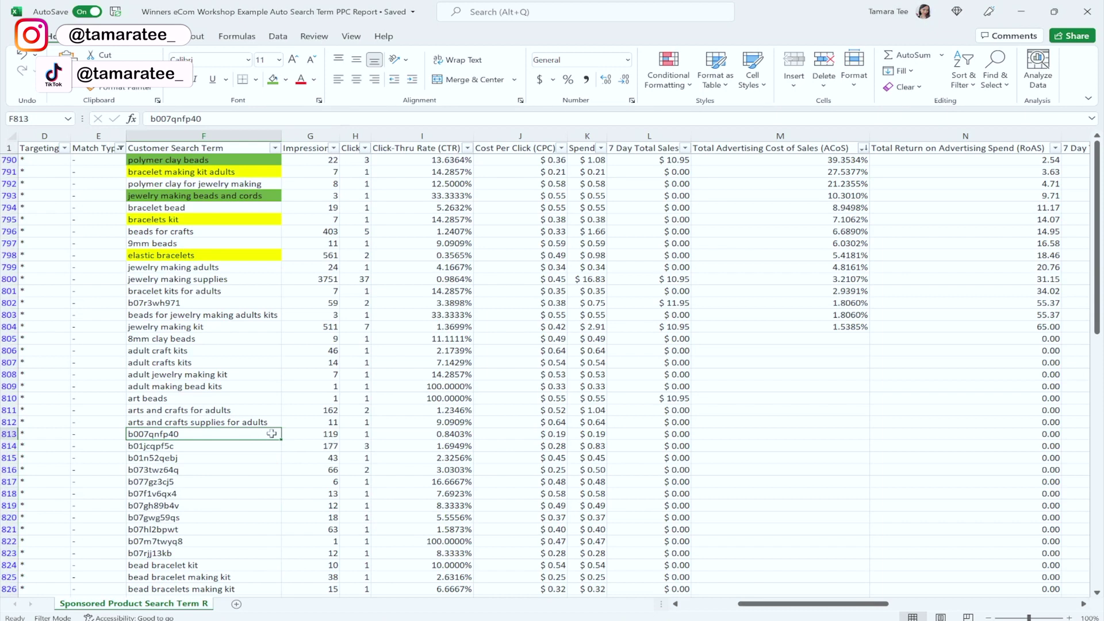
# Compare keyword search terms such as beads for crafts and the ASIN b07r3wh971 in row 802 with the ASINs in rows 813 to 823
pyautogui.moveTo(246, 434); pyautogui.dragTo(249, 402)
pyautogui.click(254, 291)
pyautogui.click(233, 268)
pyautogui.moveTo(230, 284); pyautogui.dragTo(230, 397)
pyautogui.moveTo(219, 302)
pyautogui.mouseDown()
pyautogui.moveTo(218, 351)
pyautogui.moveTo(218, 304)
pyautogui.mouseUp()
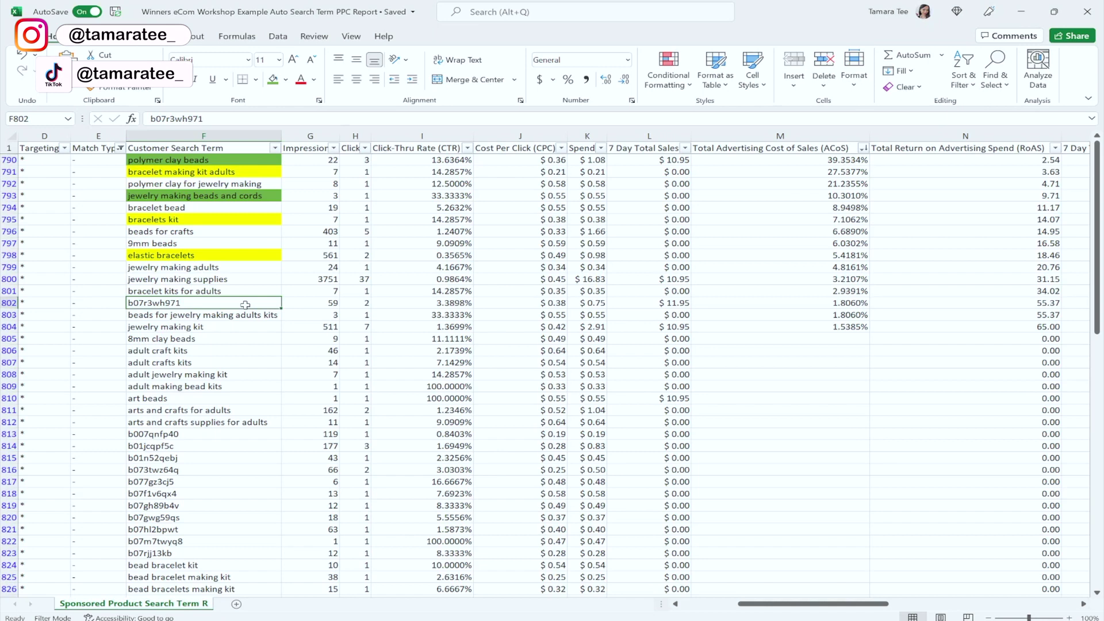
pyautogui.click(220, 232)
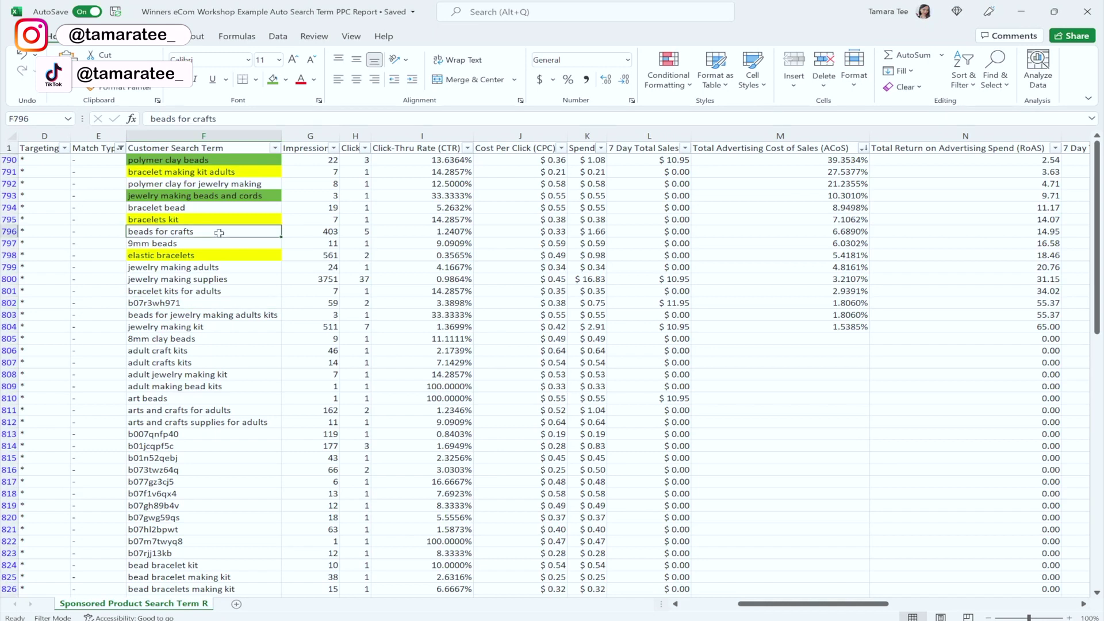
pyautogui.click(217, 434)
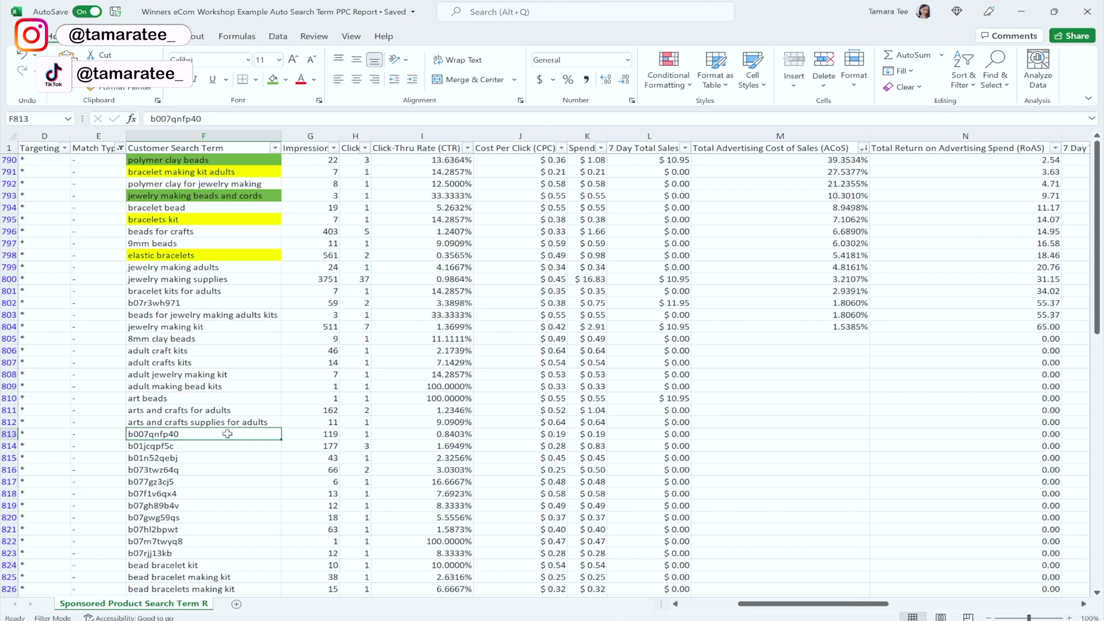
pyautogui.moveTo(229, 434); pyautogui.dragTo(230, 553)
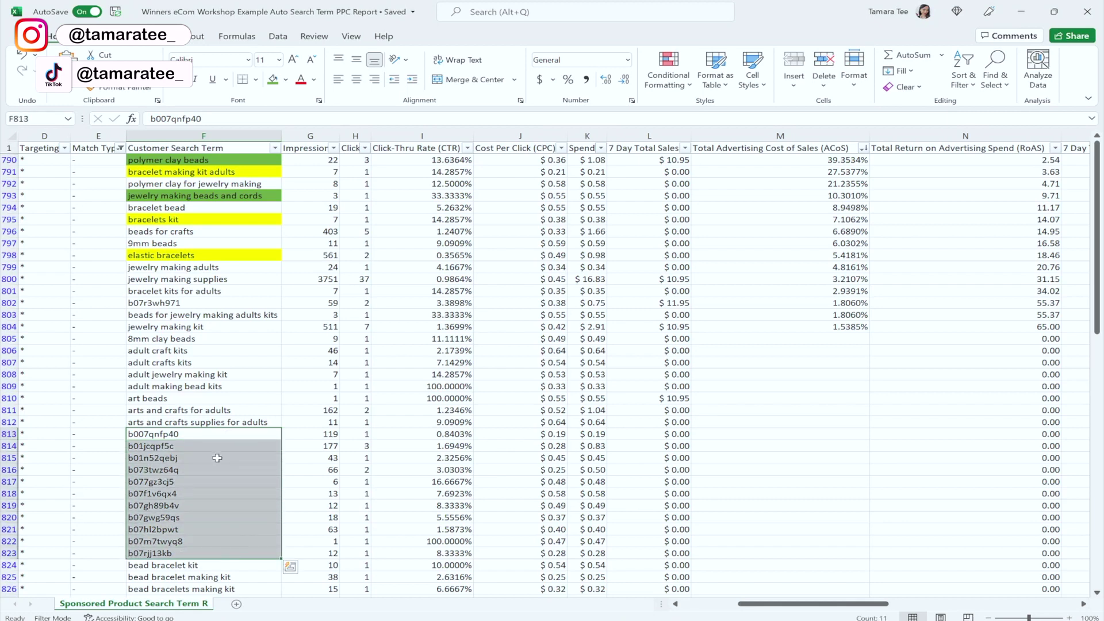
pyautogui.click(235, 458)
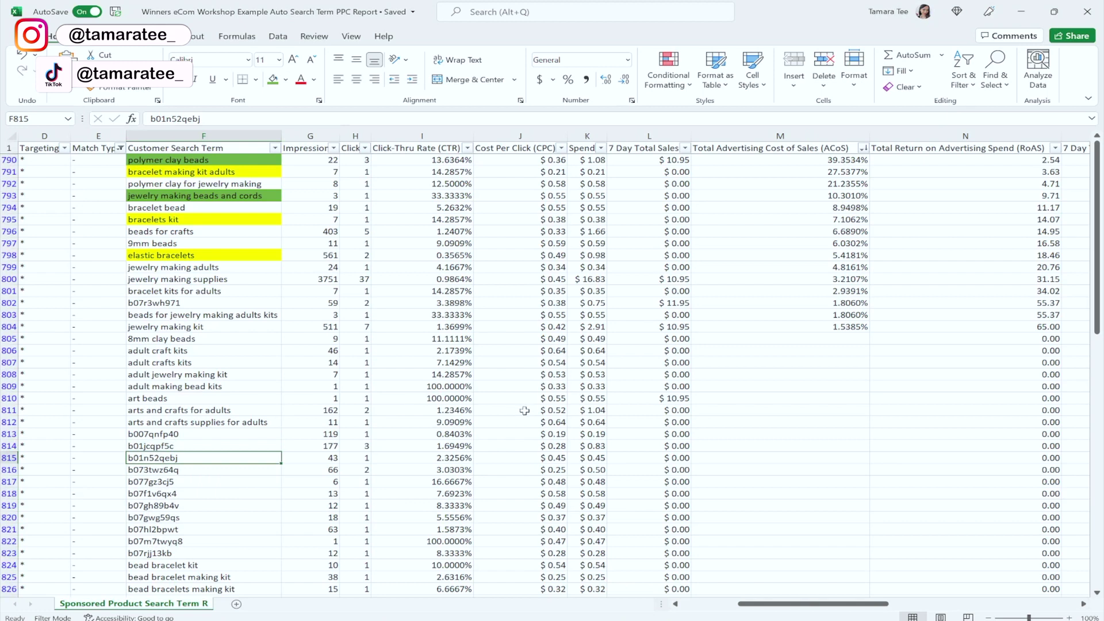
# Fill the Spend cells K812:K823 with red
pyautogui.click(594, 424)
pyautogui.moveTo(594, 424); pyautogui.dragTo(603, 550)
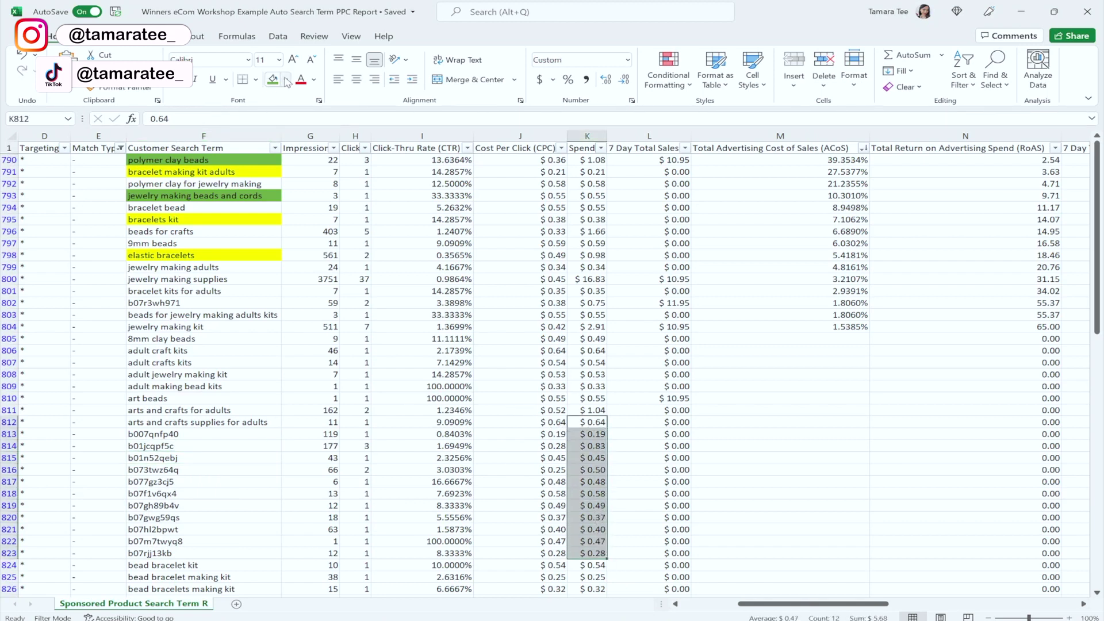
pyautogui.click(286, 79)
pyautogui.click(283, 196)
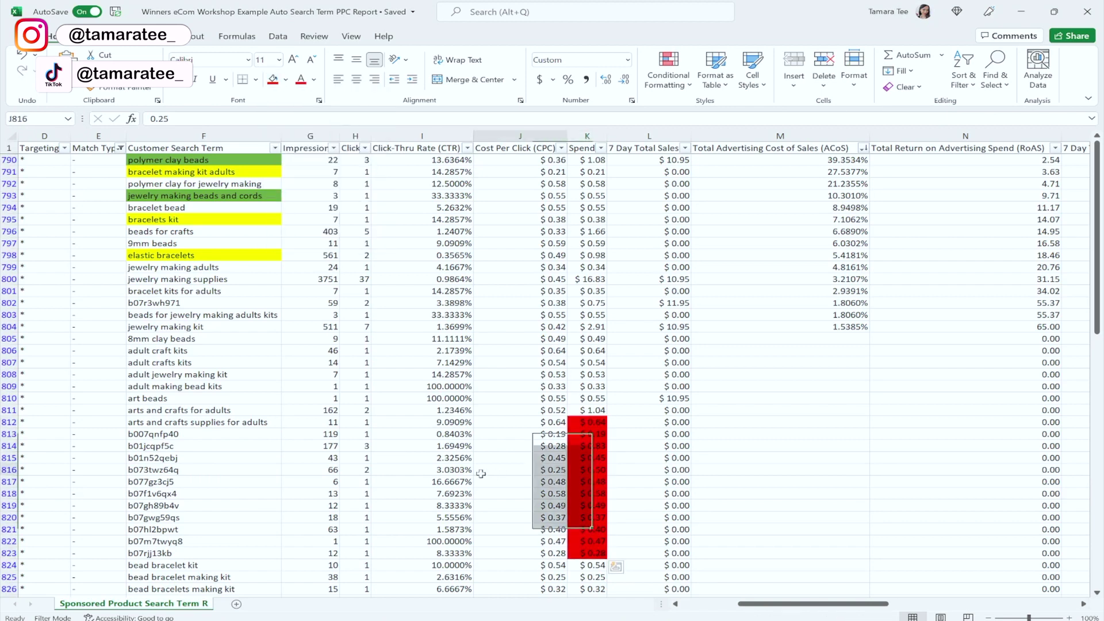
pyautogui.click(520, 470)
# Remove the fill from the Spend cell of arts and crafts supplies for adults, K812
pyautogui.click(588, 424)
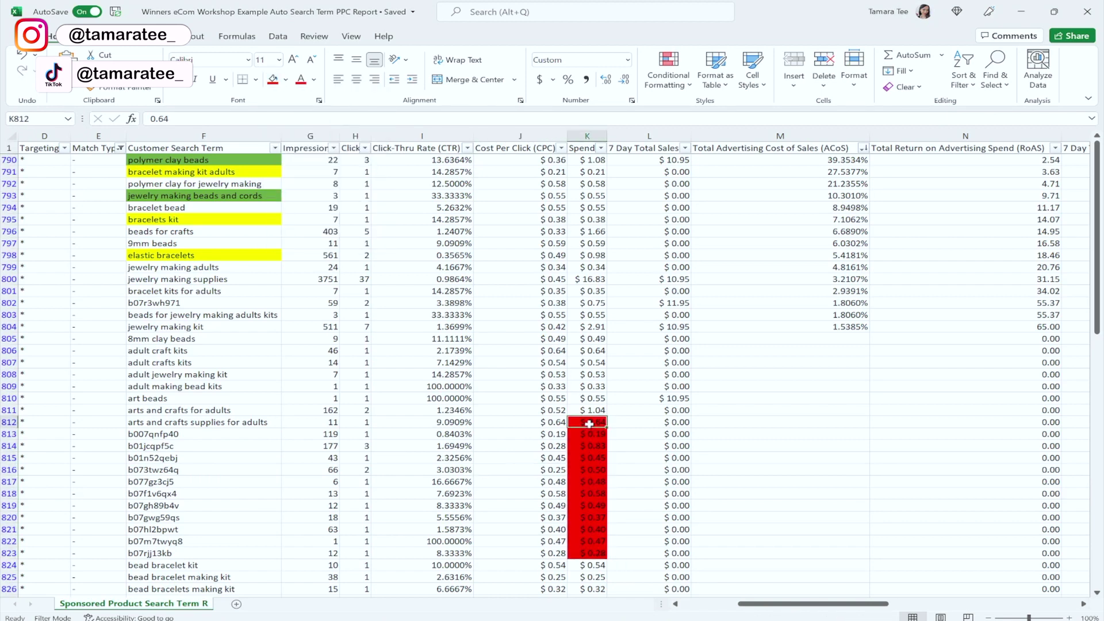
pyautogui.click(286, 79)
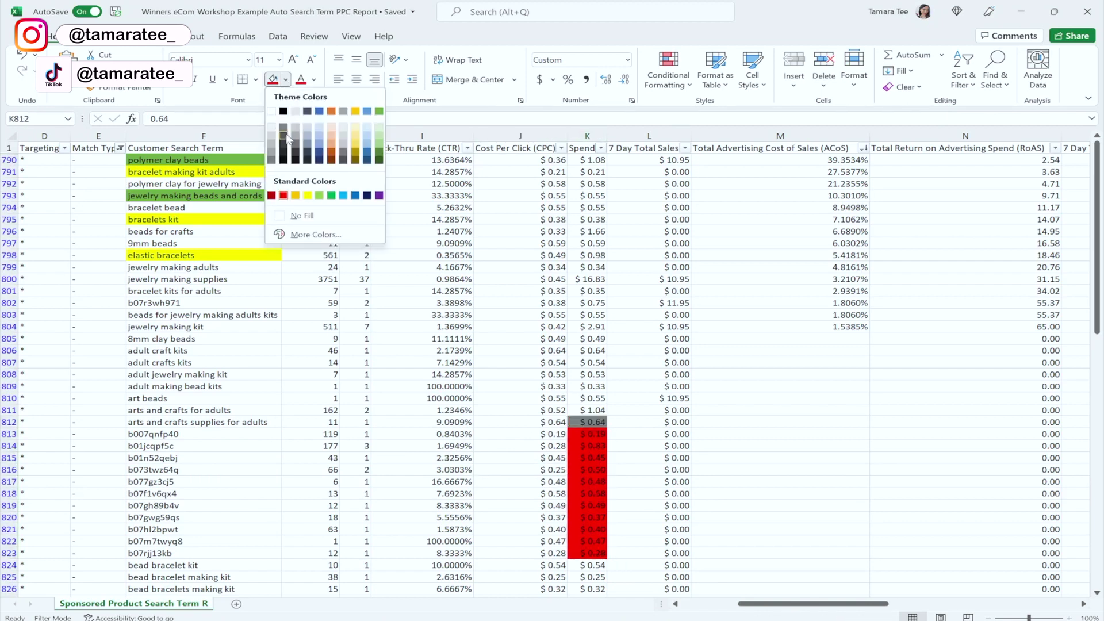
pyautogui.click(292, 215)
pyautogui.click(605, 433)
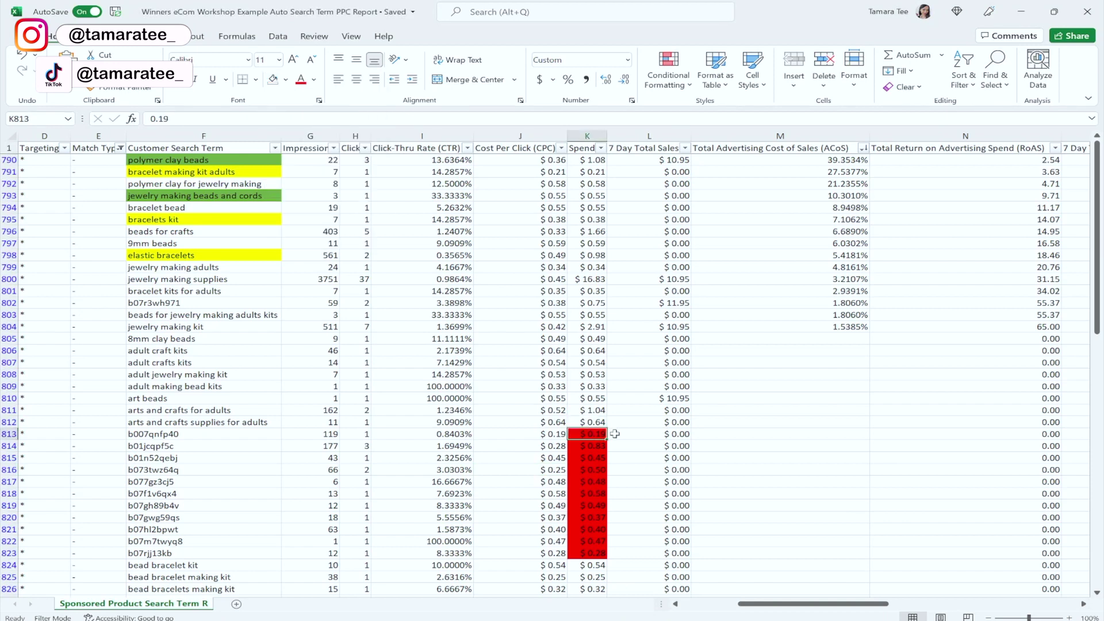
# Examine the ASIN search terms in rows 813 to 823 against their red Spend cells and the ACoS column
pyautogui.click(223, 433)
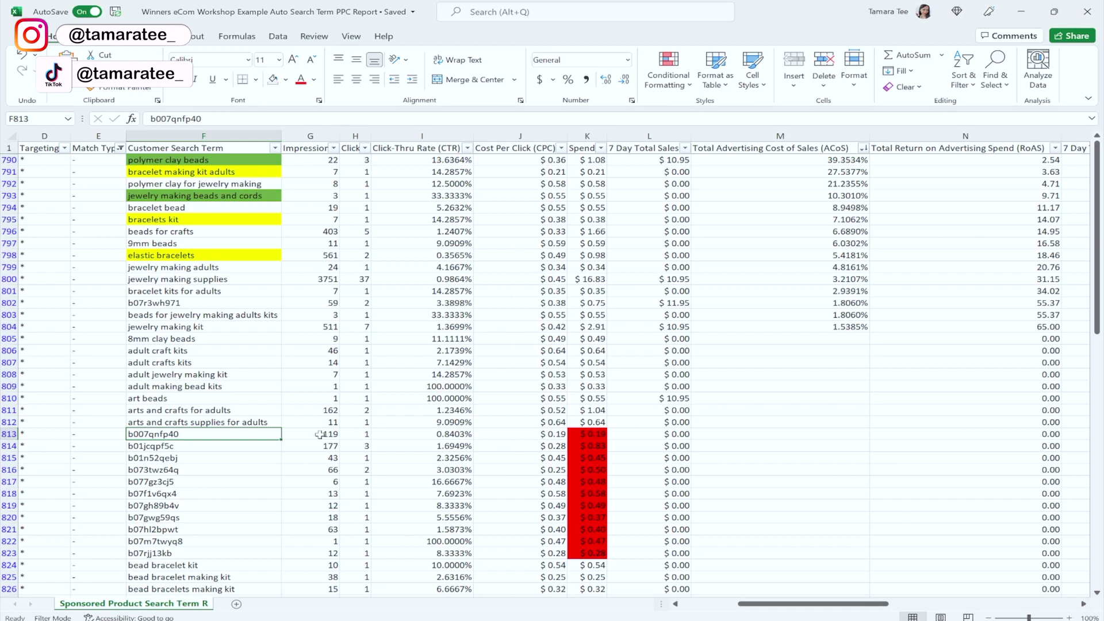
pyautogui.click(181, 207)
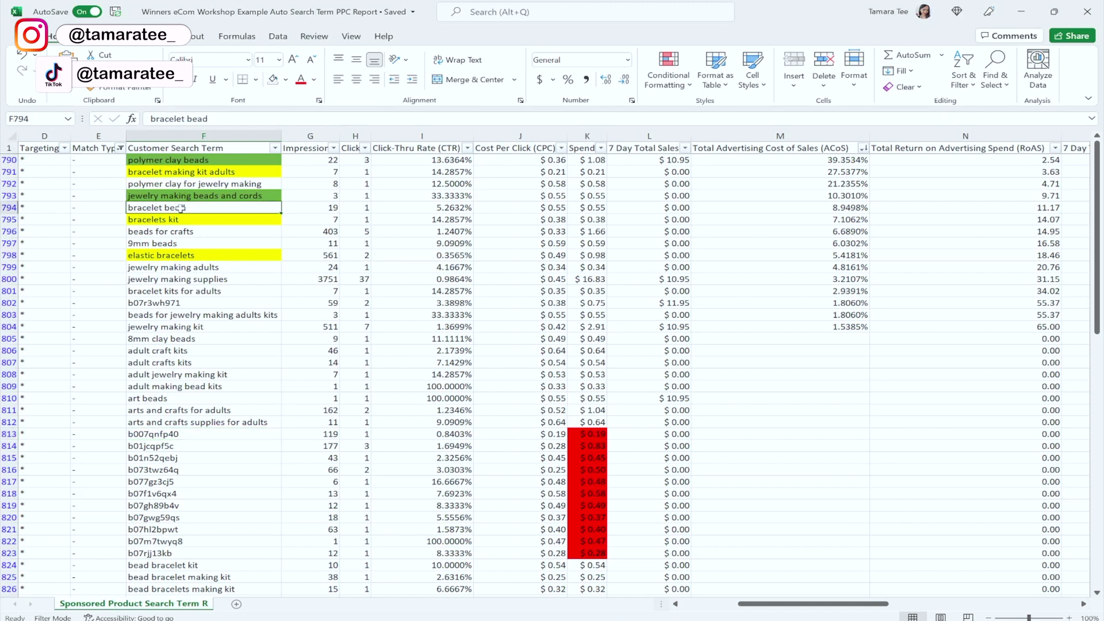
pyautogui.moveTo(585, 433); pyautogui.dragTo(589, 553)
pyautogui.click(237, 438)
pyautogui.moveTo(237, 438); pyautogui.dragTo(224, 555)
pyautogui.click(223, 553)
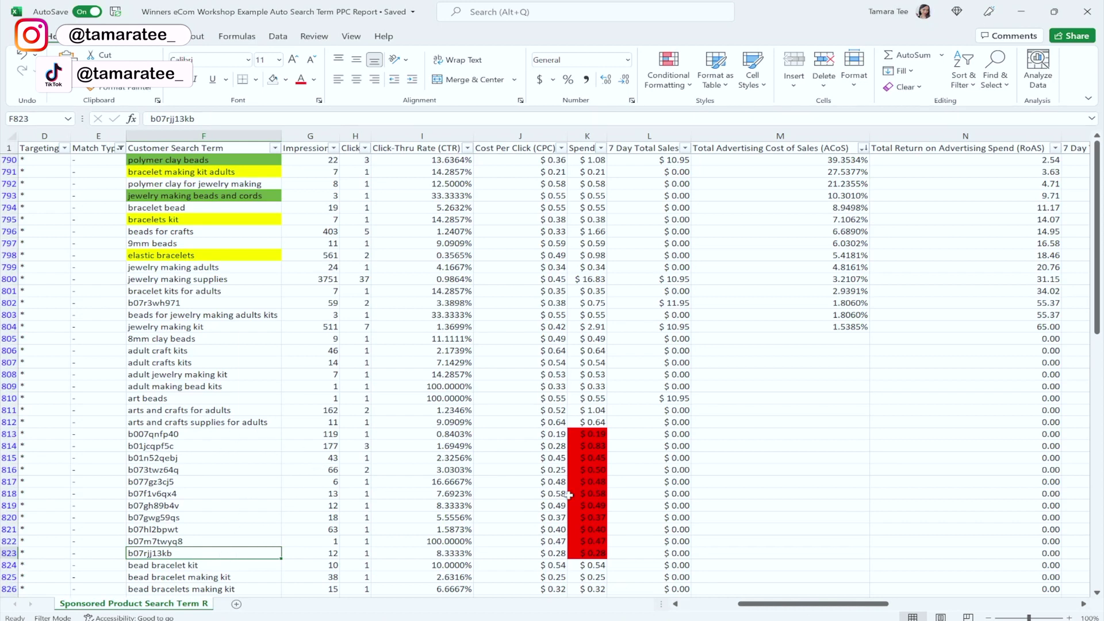
pyautogui.click(779, 437)
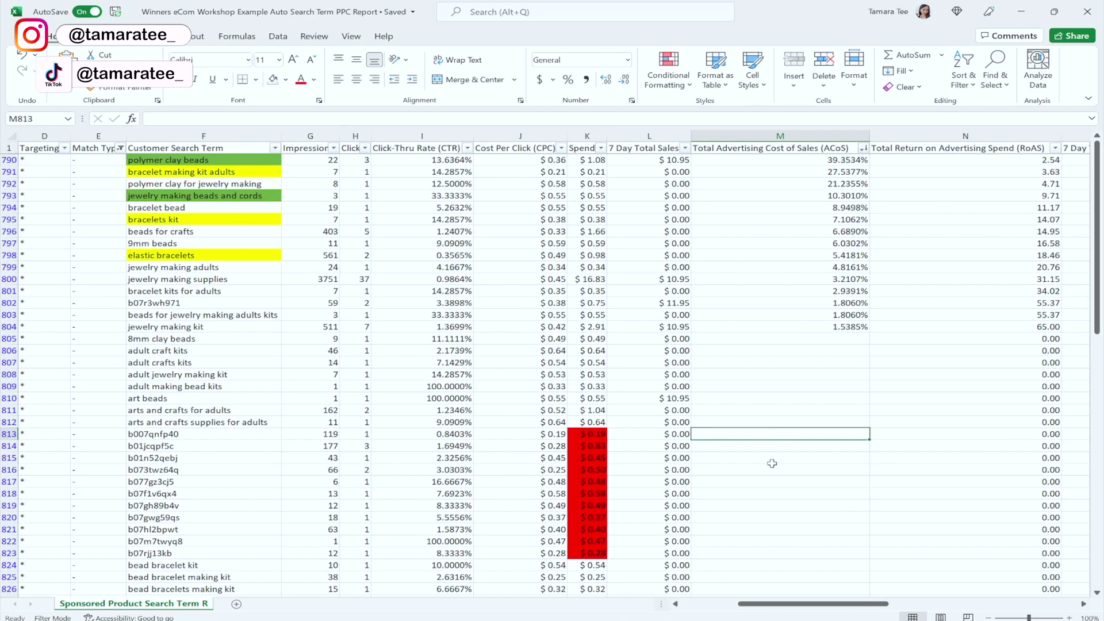
# Compare the ASINs in F813:F823 with the keyword search terms 9mm beads and beads for crafts
pyautogui.click(229, 435)
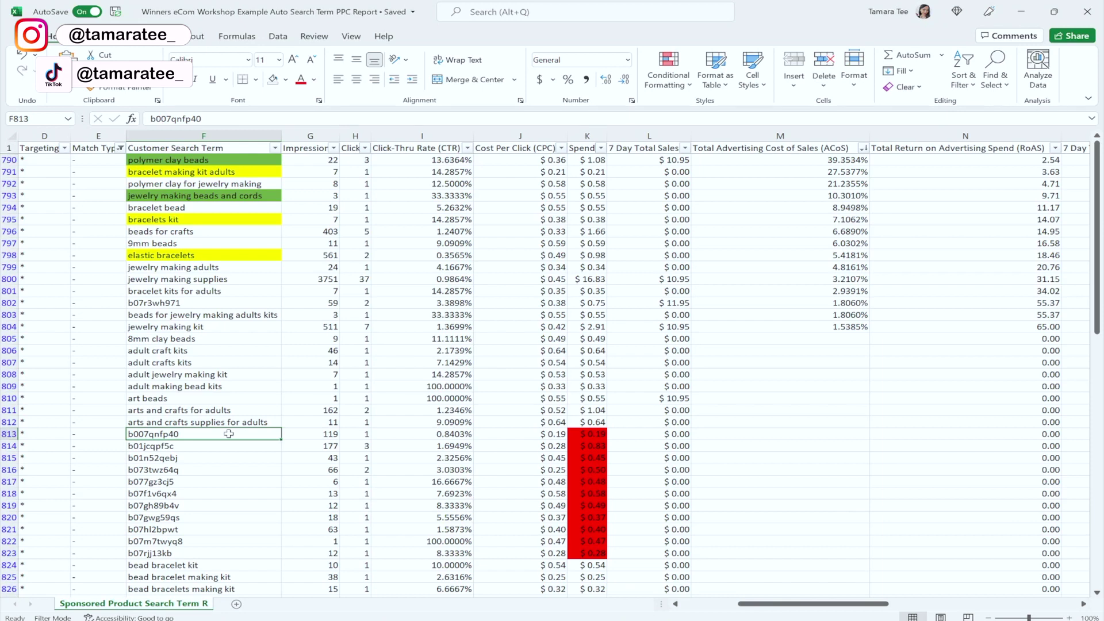
pyautogui.click(146, 241)
pyautogui.click(168, 229)
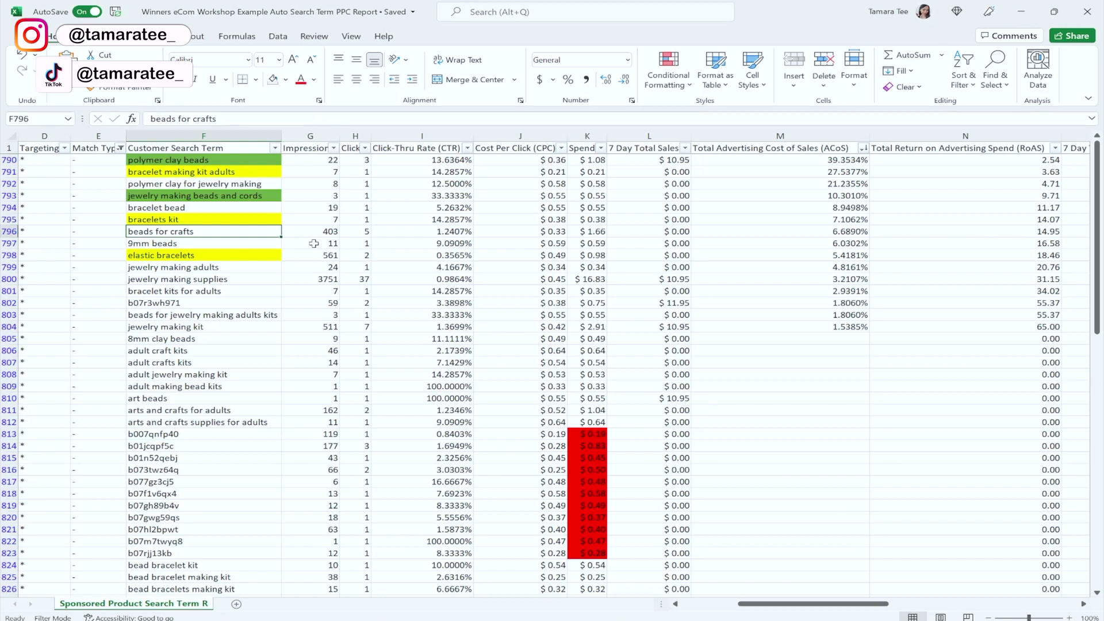
pyautogui.moveTo(254, 433); pyautogui.dragTo(253, 552)
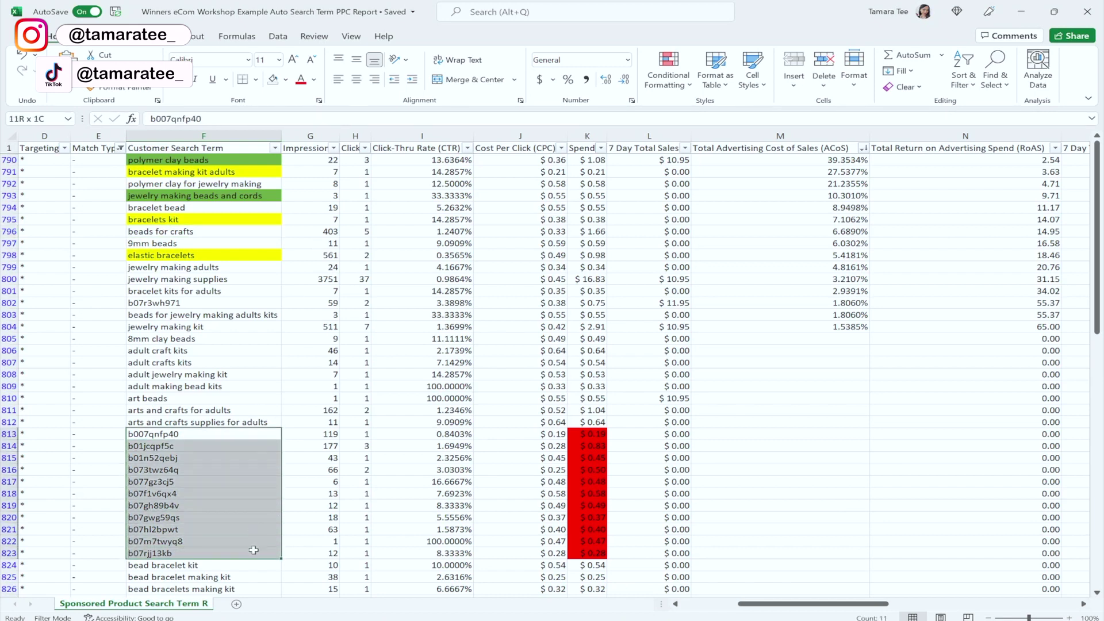
pyautogui.click(240, 437)
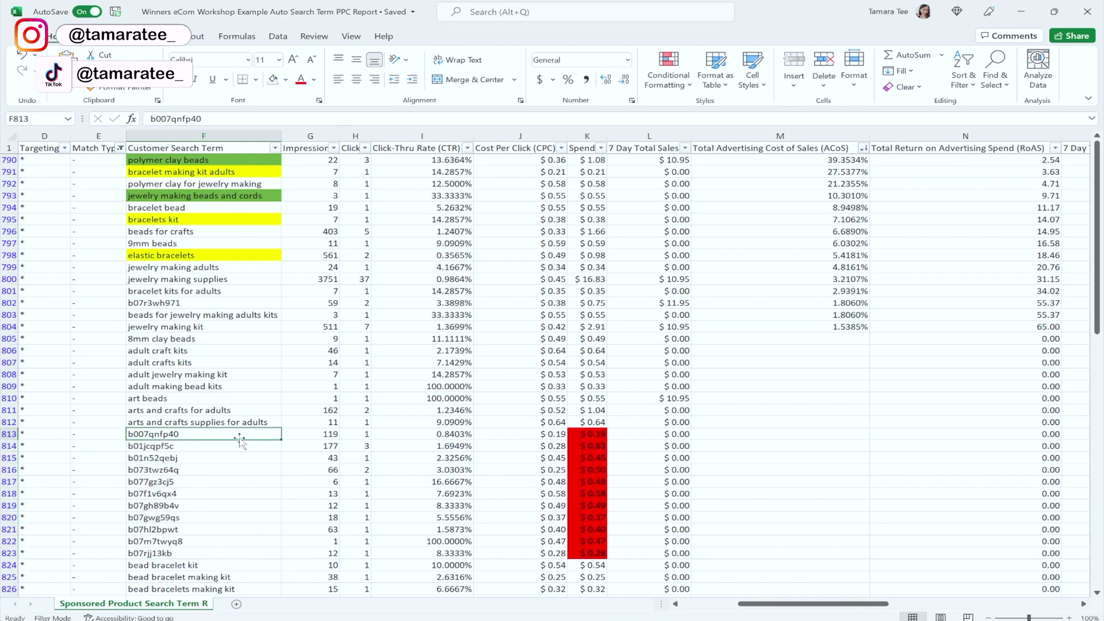
# Review the Spend and cost per click of rows 813 to 823 together with the matching ASIN search terms
pyautogui.moveTo(586, 435); pyautogui.dragTo(600, 555)
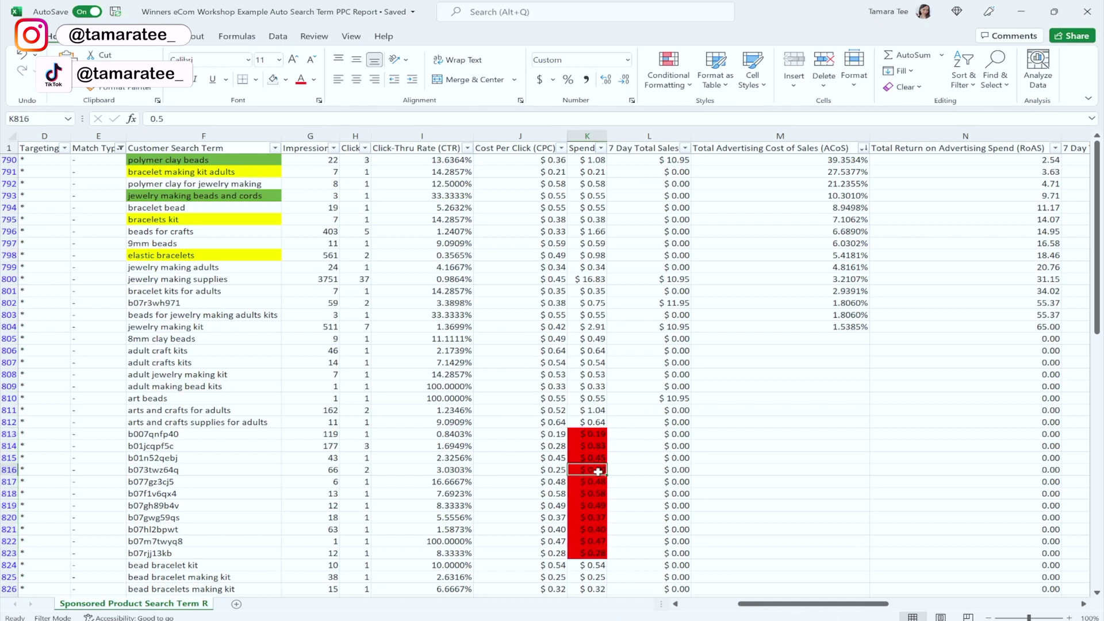
pyautogui.click(588, 434)
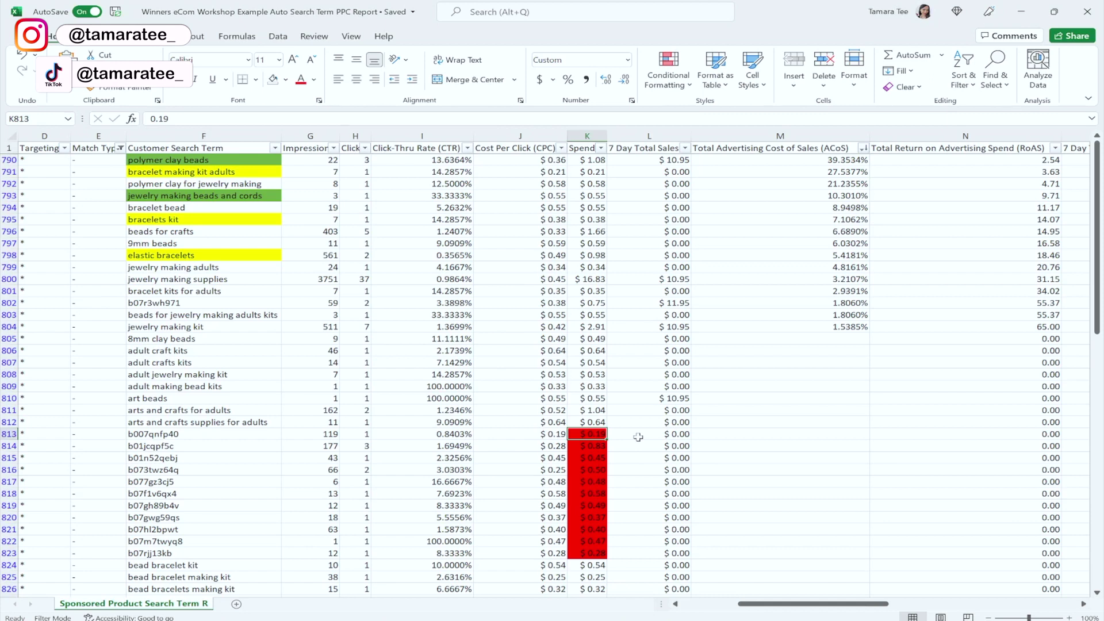
pyautogui.moveTo(595, 434); pyautogui.dragTo(544, 554)
pyautogui.click(520, 434)
pyautogui.moveTo(227, 437); pyautogui.dragTo(217, 549)
pyautogui.click(216, 480)
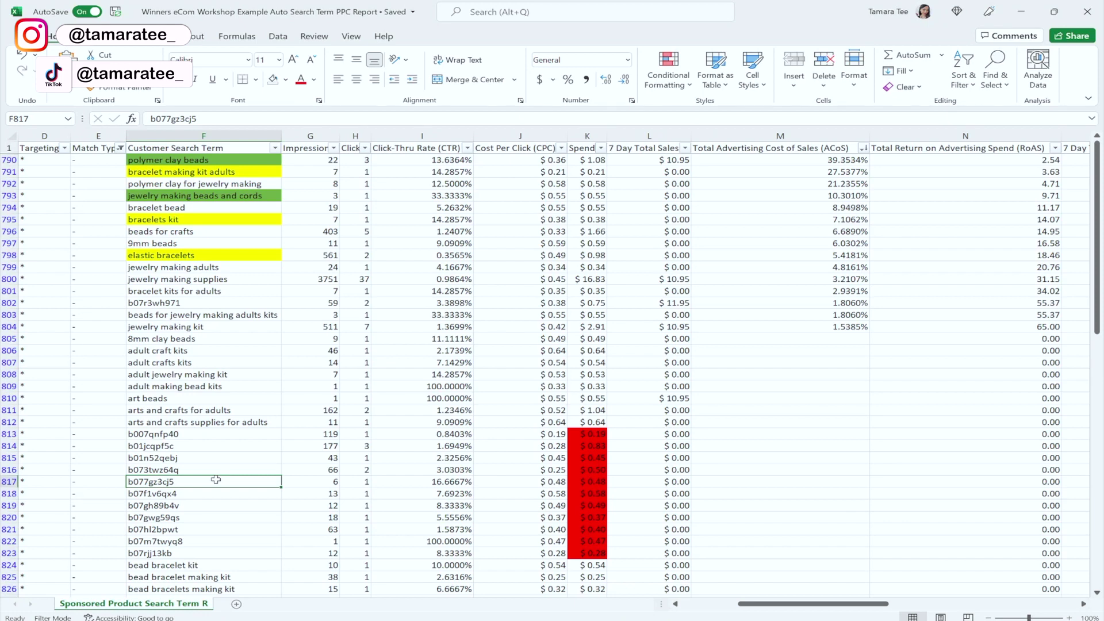
pyautogui.click(255, 455)
pyautogui.moveTo(247, 435); pyautogui.dragTo(236, 551)
pyautogui.click(209, 505)
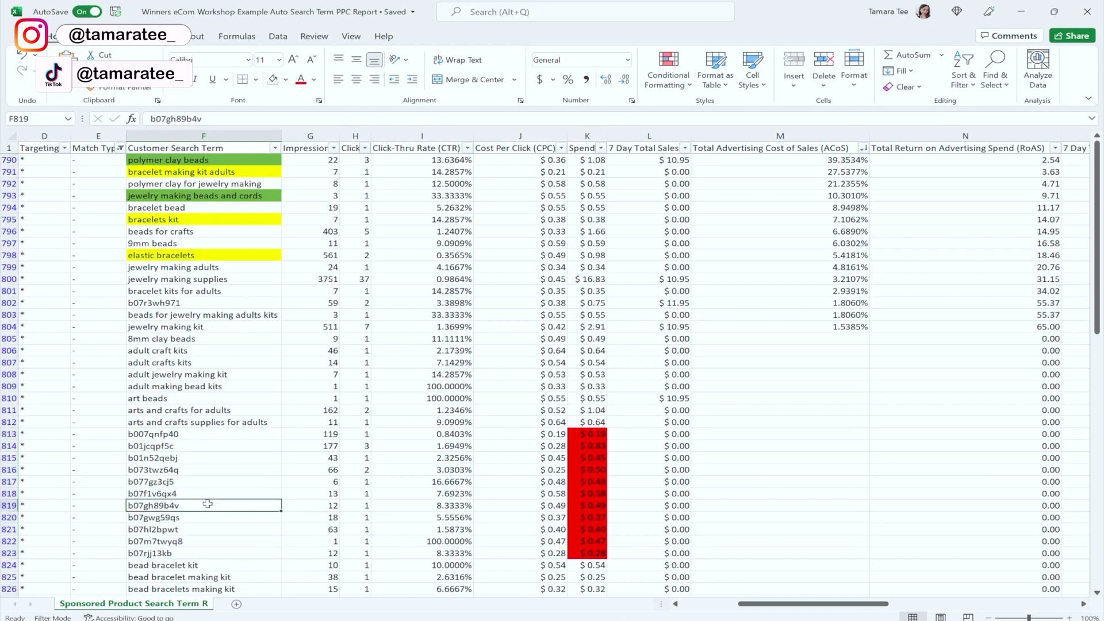
pyautogui.click(253, 423)
pyautogui.click(248, 432)
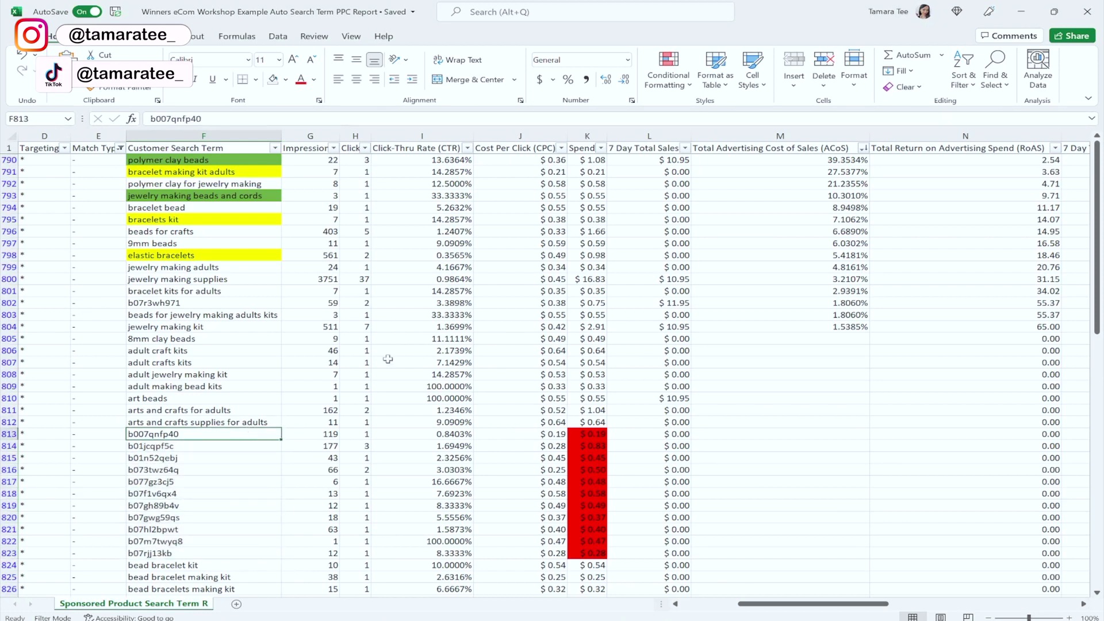
# Switch to the Winners eCom Workshop page in the browser and open the sign-up form for the free training
pyautogui.scroll(-3, 312, 210)
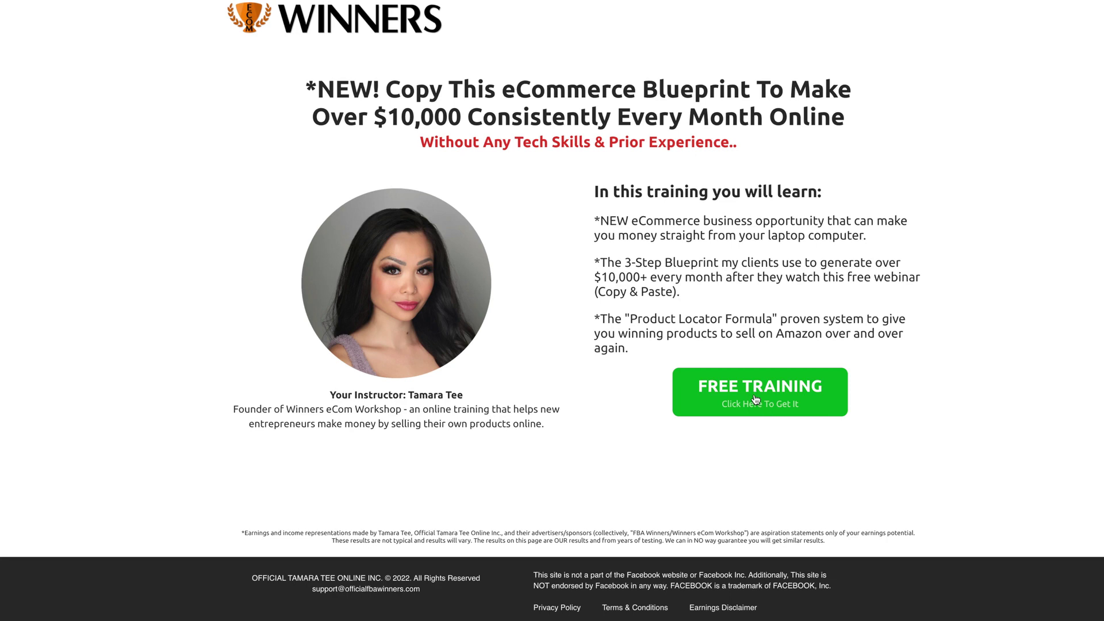
pyautogui.click(755, 399)
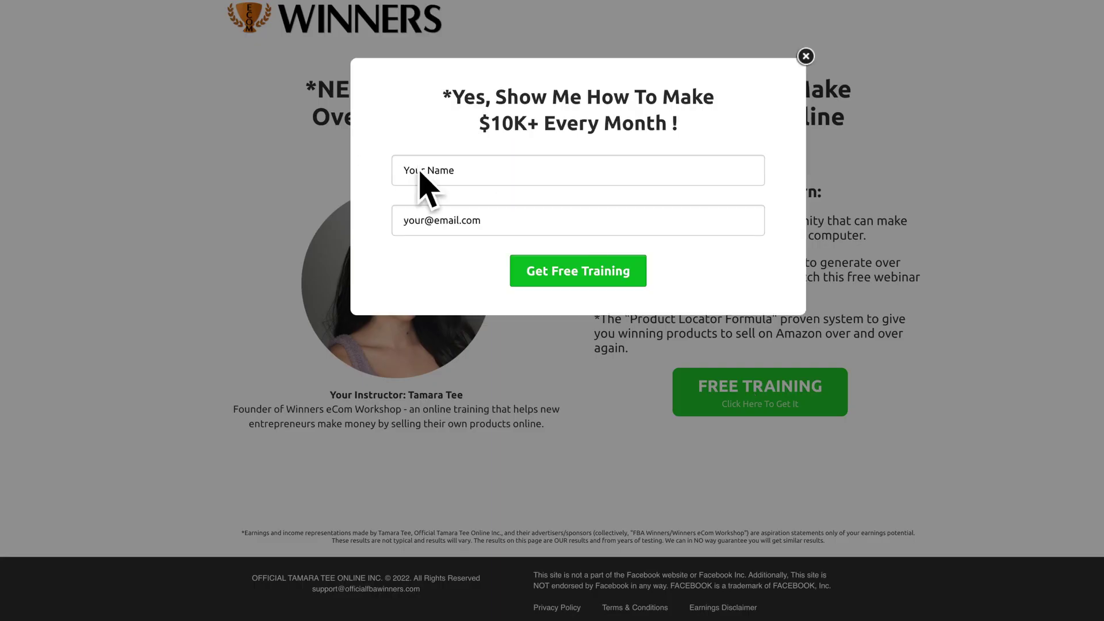